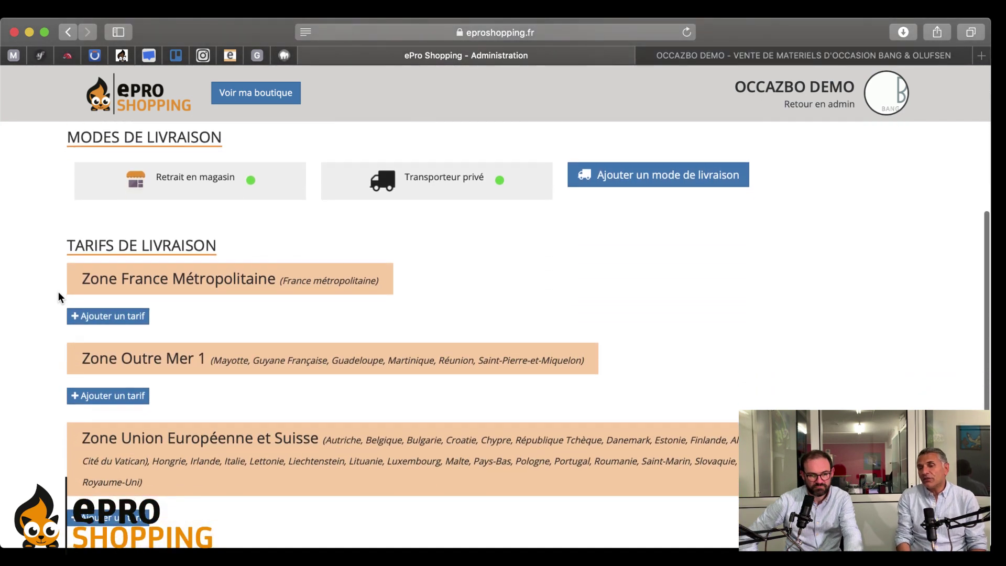
Examine the title, description and configuration settings offered when adding a Transporteur privé delivery mode, without adding it.
{"action": "scroll", "coordinate": [58, 297], "scroll_direction": "up", "scroll_amount": 3}
{"action": "scroll", "coordinate": [59, 293], "scroll_direction": "up", "scroll_amount": 2}
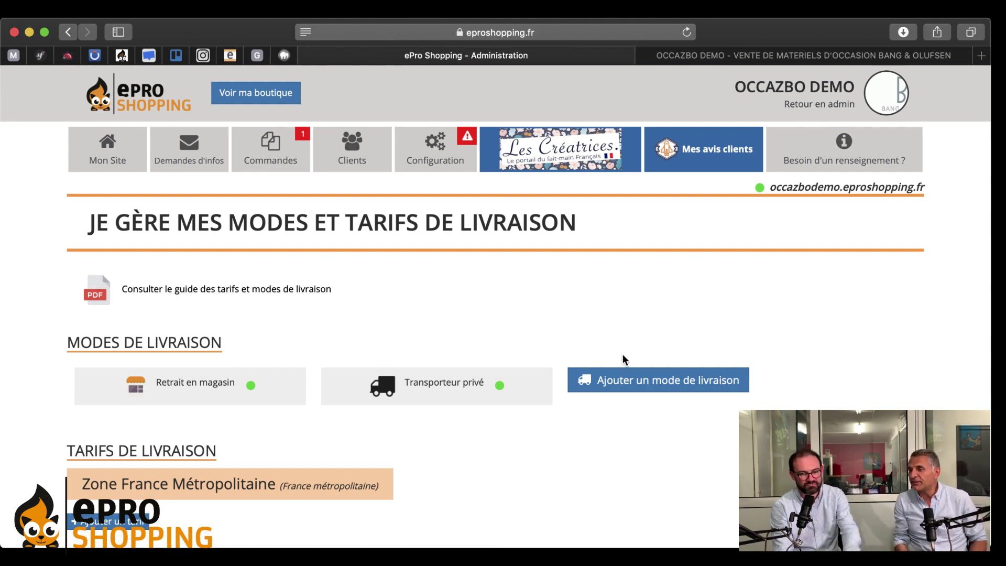
{"action": "left_click", "coordinate": [630, 384]}
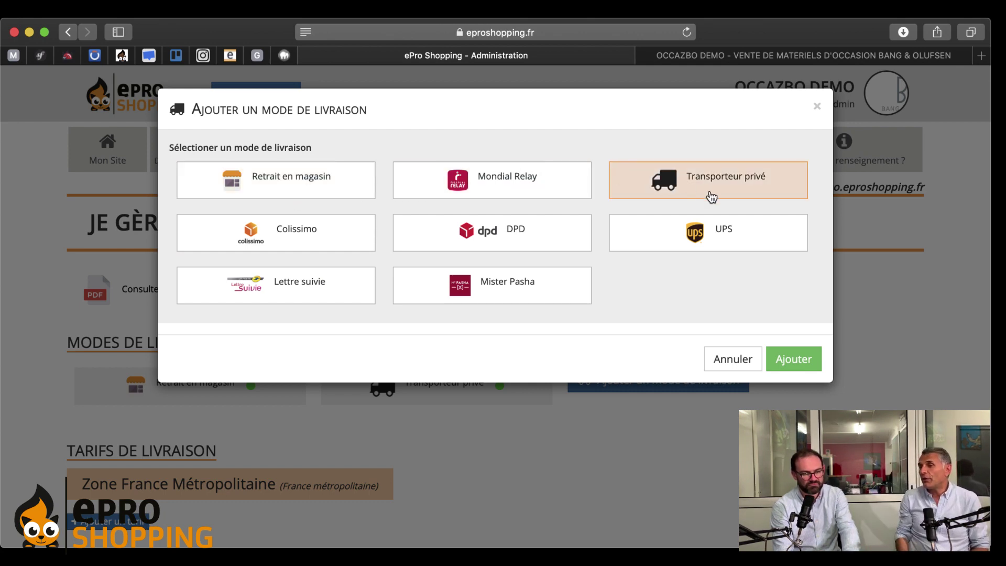
{"action": "left_click", "coordinate": [695, 180]}
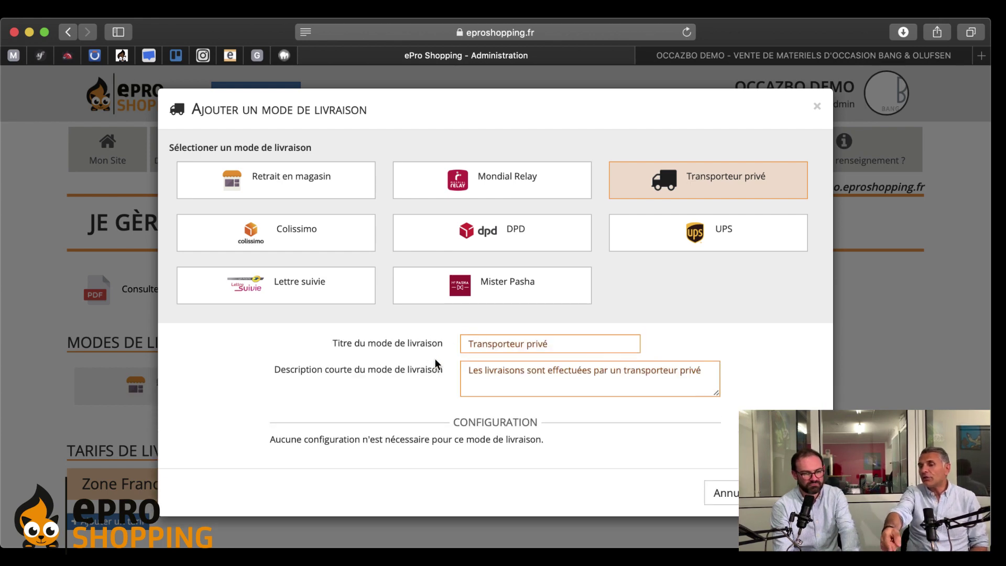
{"action": "left_click", "coordinate": [471, 344]}
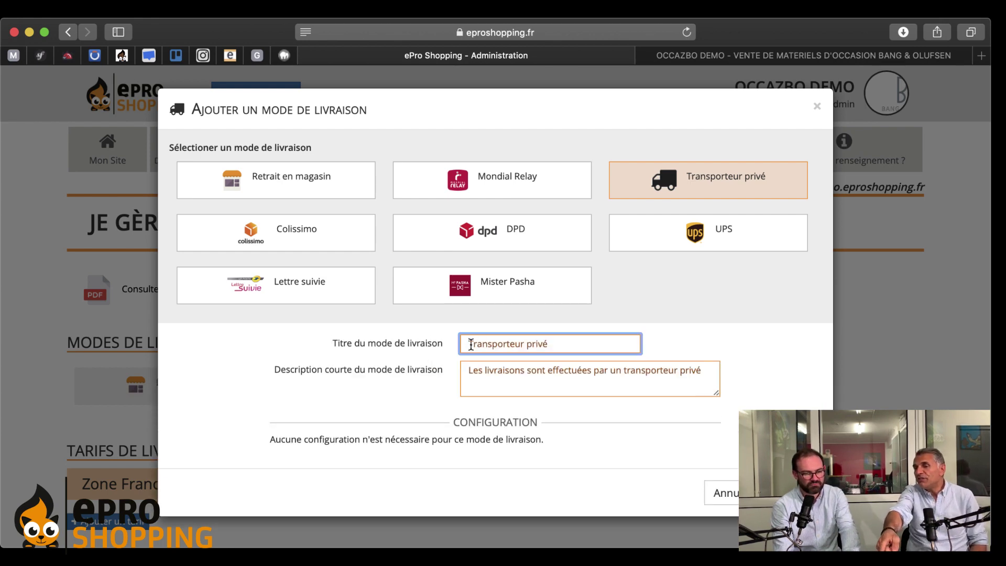
{"action": "left_click", "coordinate": [466, 384]}
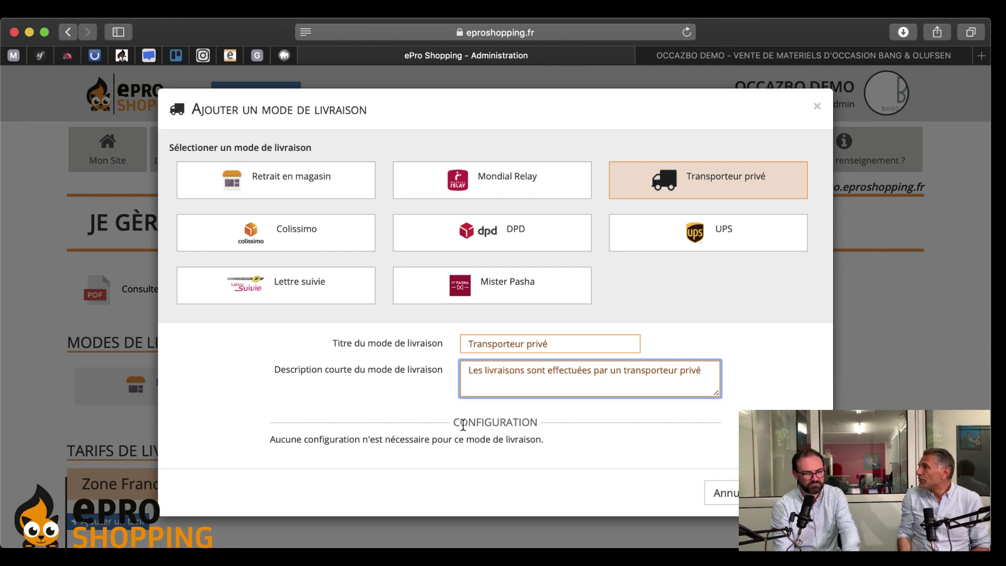
{"action": "left_click", "coordinate": [731, 498]}
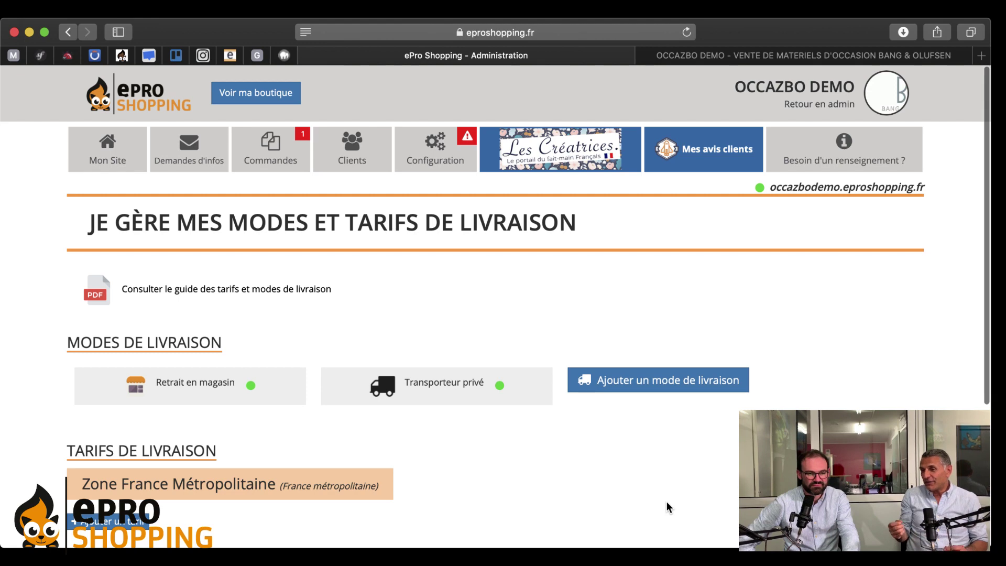
{"action": "scroll", "coordinate": [668, 502], "scroll_direction": "down", "scroll_amount": 3}
{"action": "scroll", "coordinate": [667, 502], "scroll_direction": "down", "scroll_amount": 2}
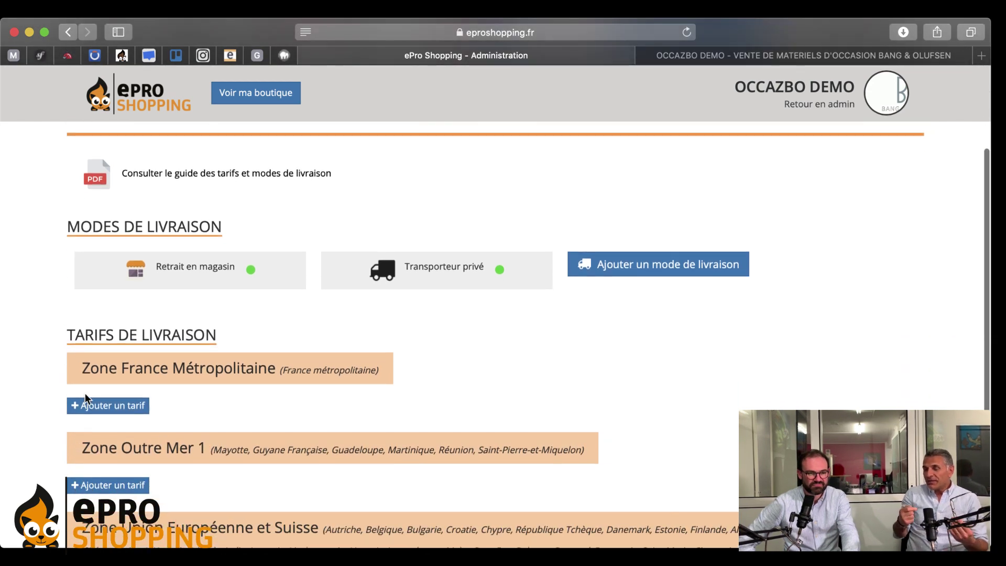
{"action": "scroll", "coordinate": [612, 369], "scroll_direction": "up", "scroll_amount": 2}
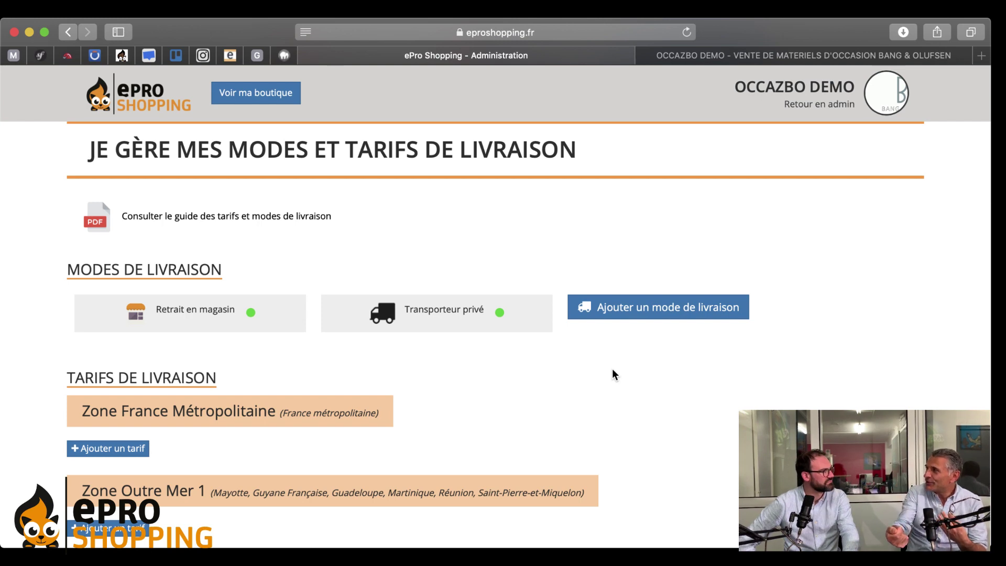
{"action": "scroll", "coordinate": [612, 370], "scroll_direction": "up", "scroll_amount": 3}
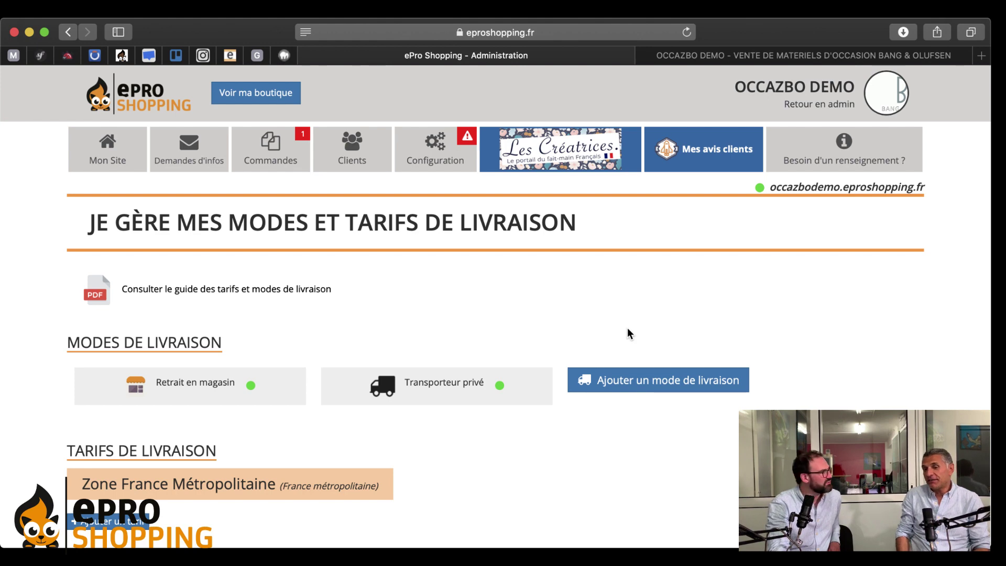
{"action": "scroll", "coordinate": [628, 329], "scroll_direction": "down", "scroll_amount": 5}
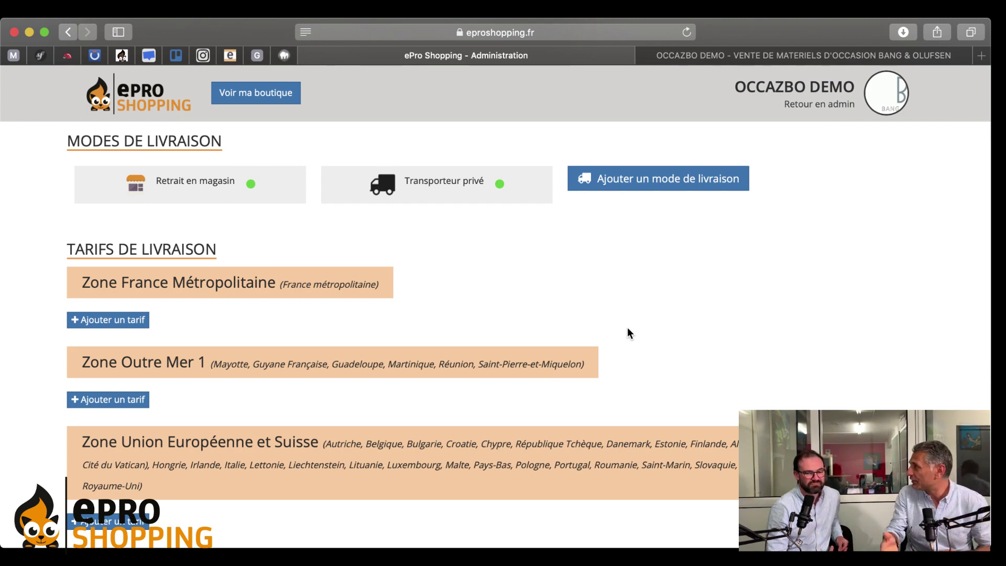
Add Colissimo as a delivery mode with its default title and description.
{"action": "scroll", "coordinate": [629, 331], "scroll_direction": "up", "scroll_amount": 3}
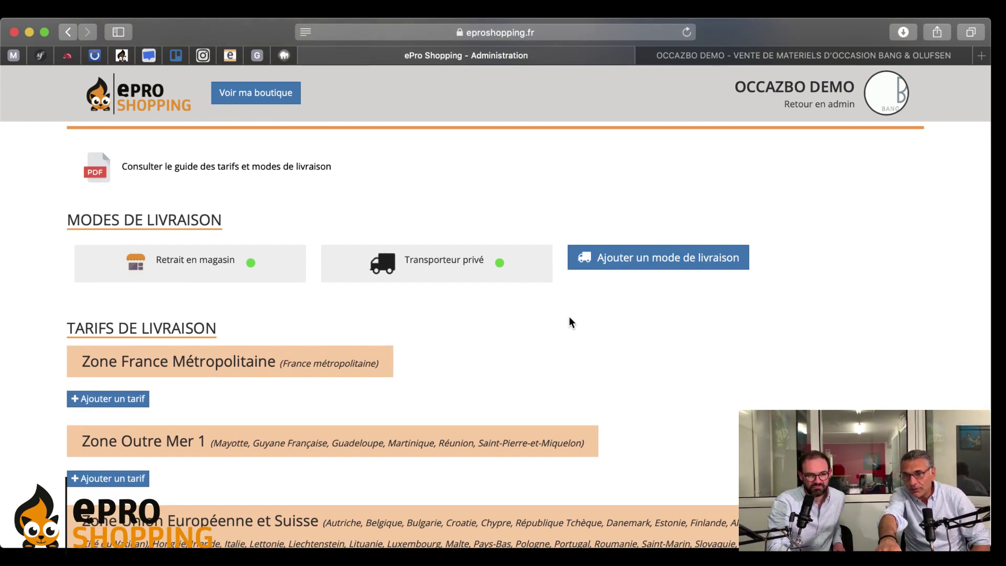
{"action": "scroll", "coordinate": [569, 316], "scroll_direction": "up", "scroll_amount": 2}
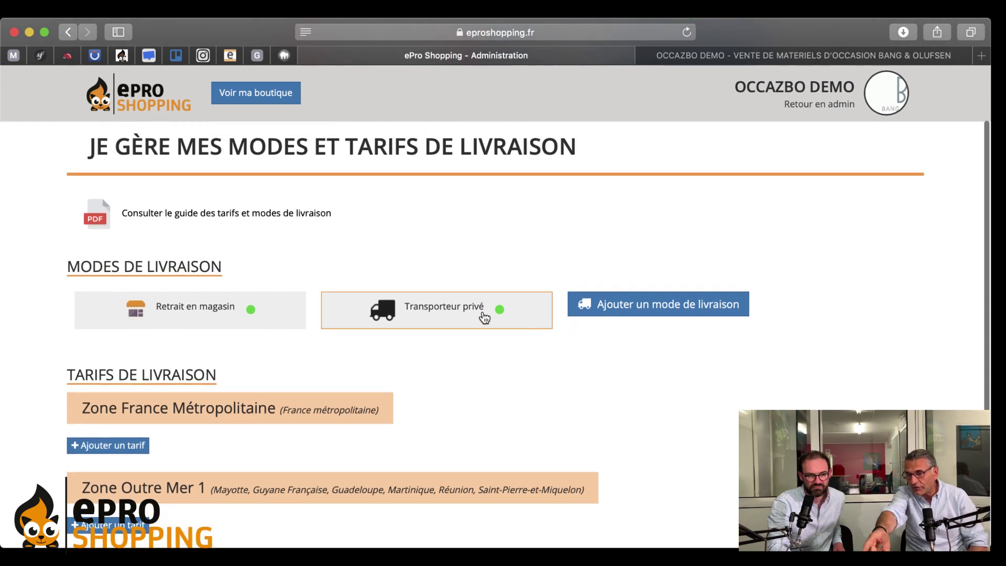
{"action": "left_click", "coordinate": [627, 313]}
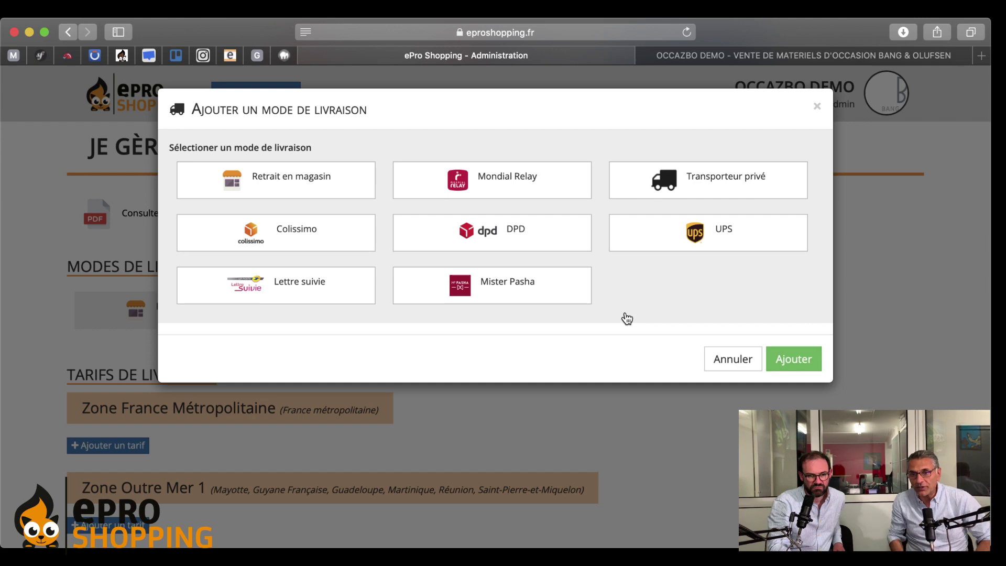
{"action": "left_click", "coordinate": [311, 245]}
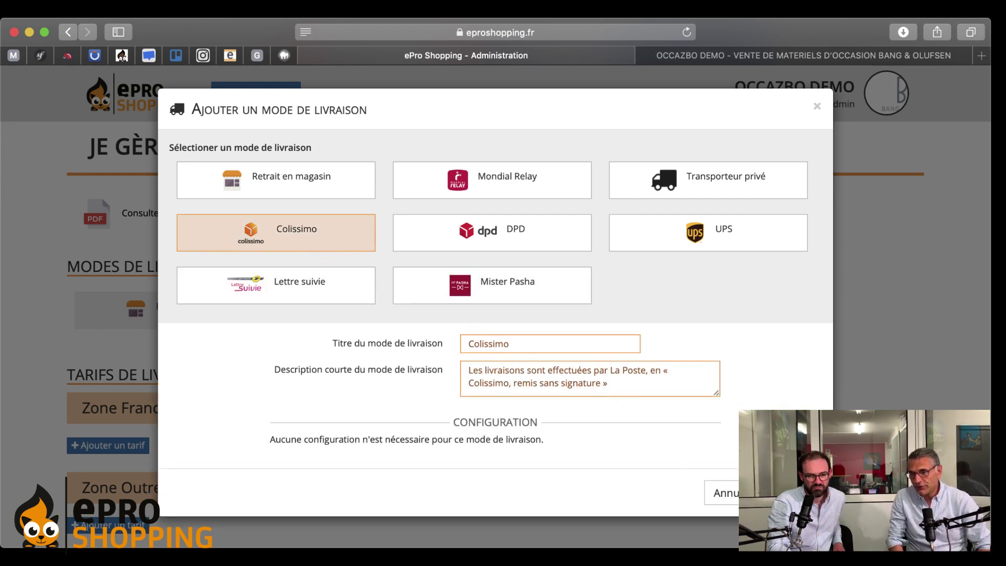
{"action": "left_click", "coordinate": [790, 493]}
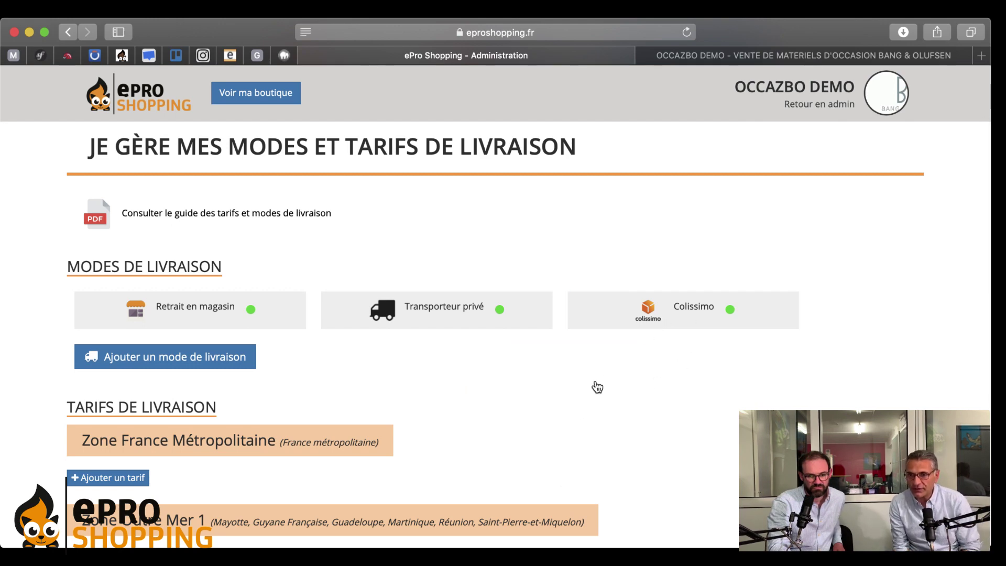
Start a new rate for Zone France Métropolitaine, keeping the name Tarif standard and the delivery mode Retrait en magasin.
{"action": "scroll", "coordinate": [595, 381], "scroll_direction": "down", "scroll_amount": 2}
{"action": "scroll", "coordinate": [597, 387], "scroll_direction": "down", "scroll_amount": 1}
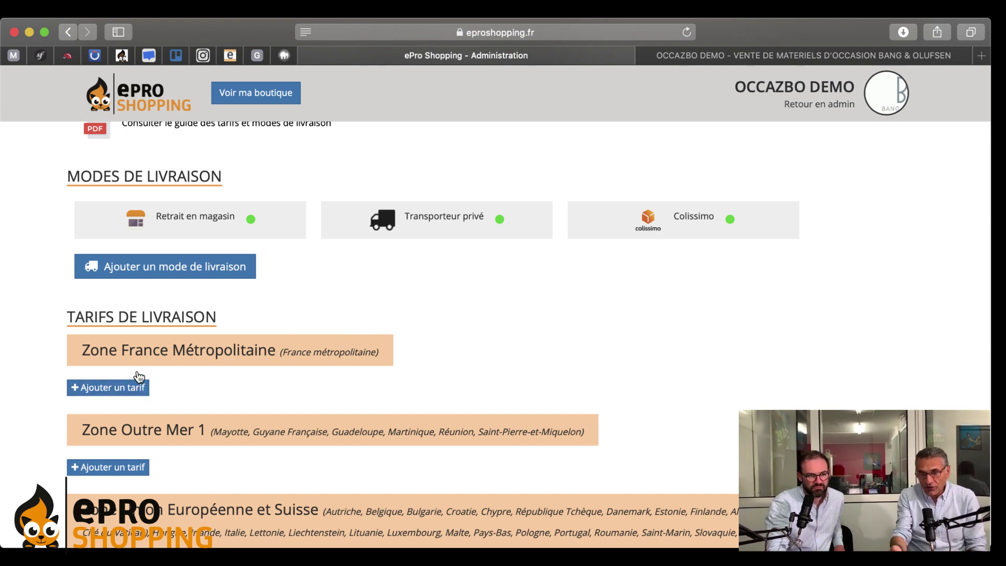
{"action": "left_click", "coordinate": [99, 392]}
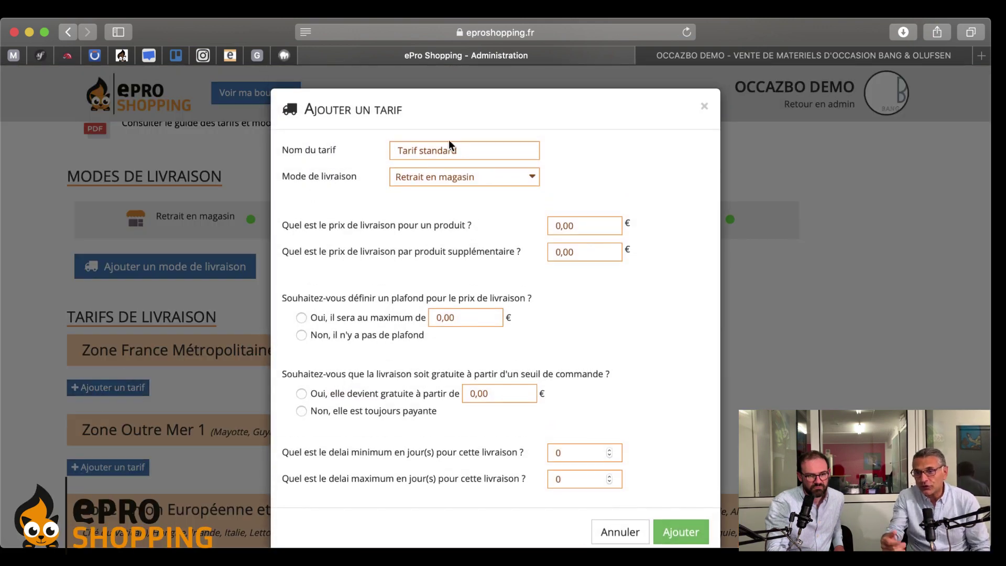
{"action": "left_click", "coordinate": [470, 149]}
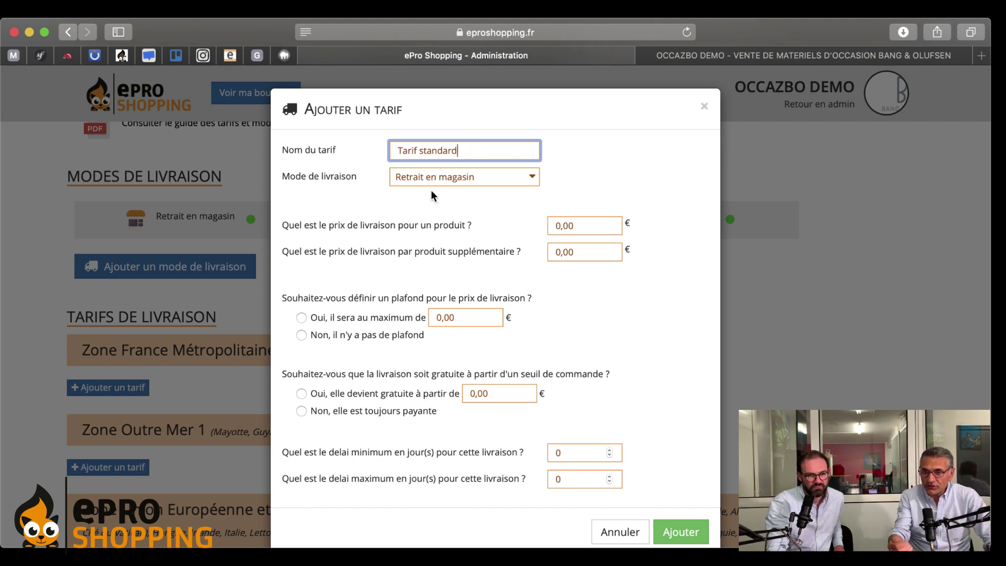
{"action": "left_click", "coordinate": [536, 182]}
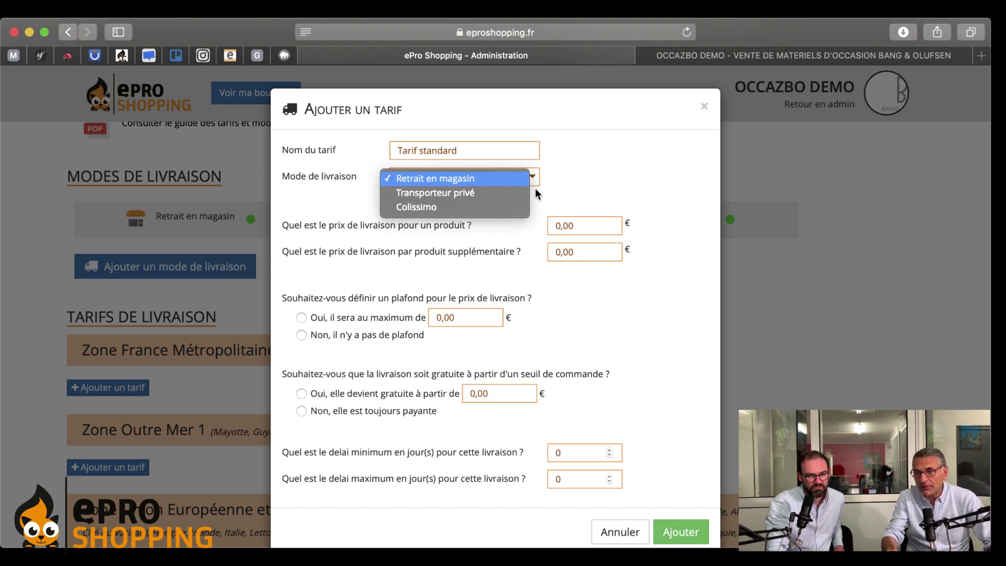
{"action": "left_click", "coordinate": [567, 182]}
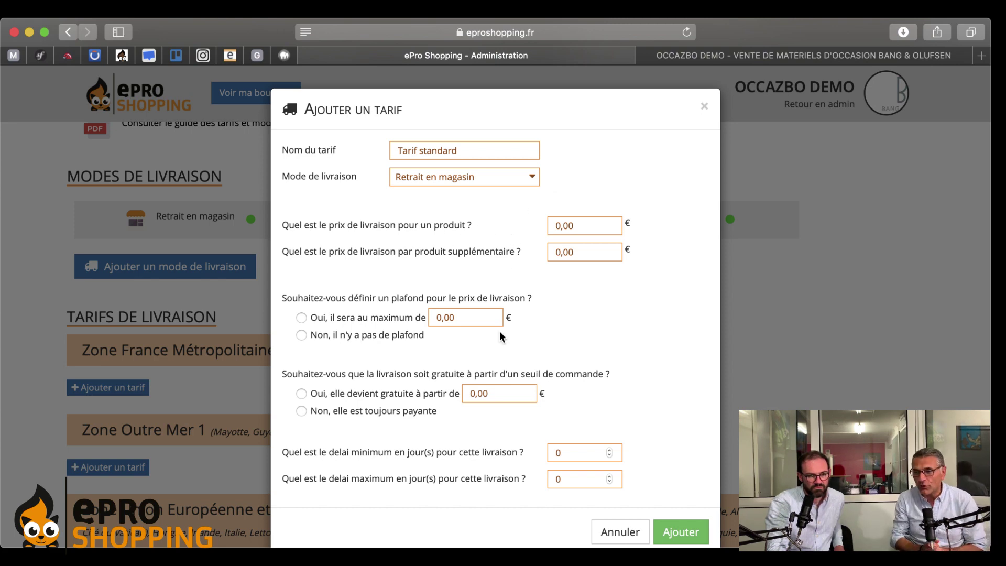
Set the delivery delay to a minimum of 1 and a maximum of 2 days, and add the free in-store pickup rate.
{"action": "left_click", "coordinate": [609, 451]}
{"action": "double_click", "coordinate": [609, 476]}
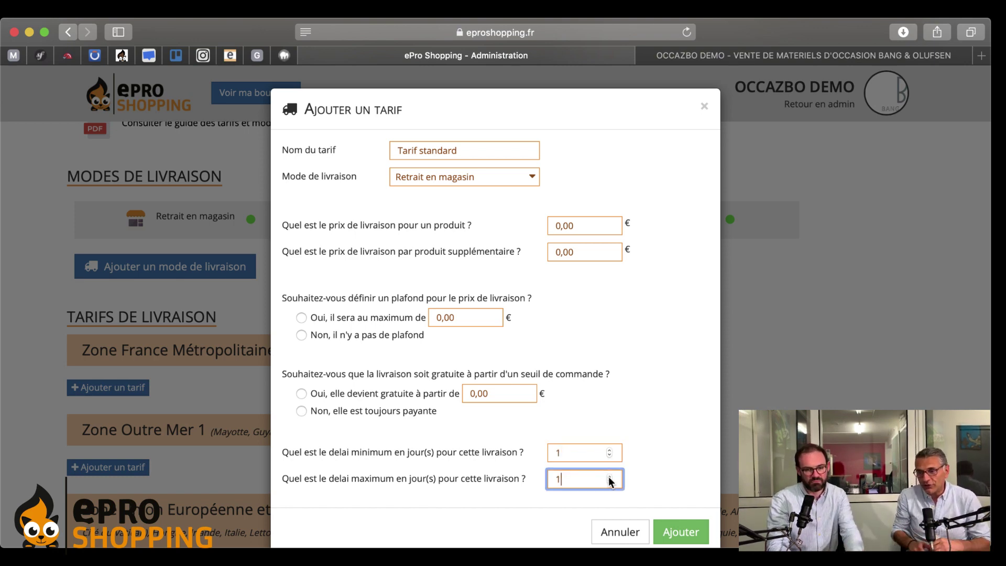
{"action": "left_click", "coordinate": [489, 513]}
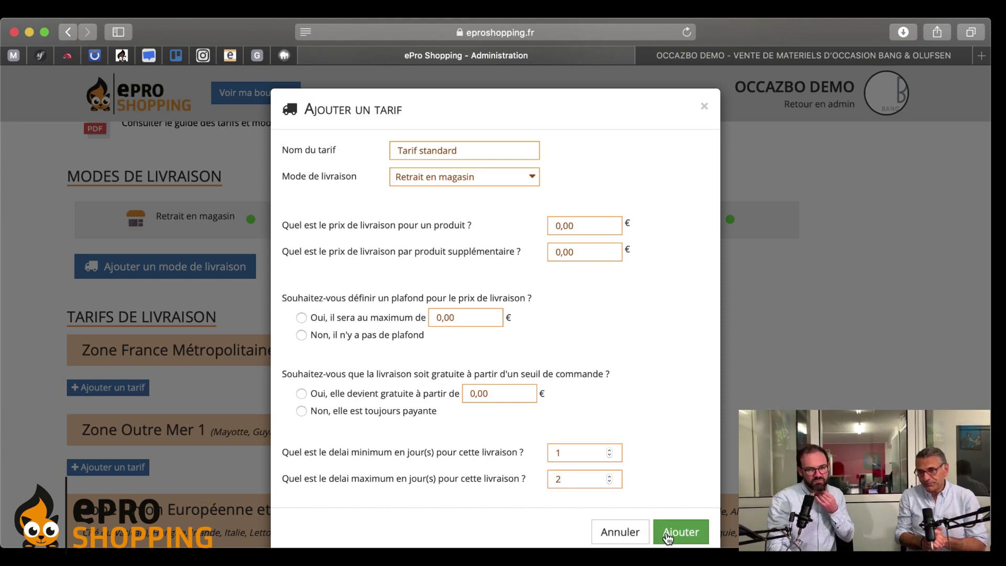
{"action": "left_click", "coordinate": [681, 539]}
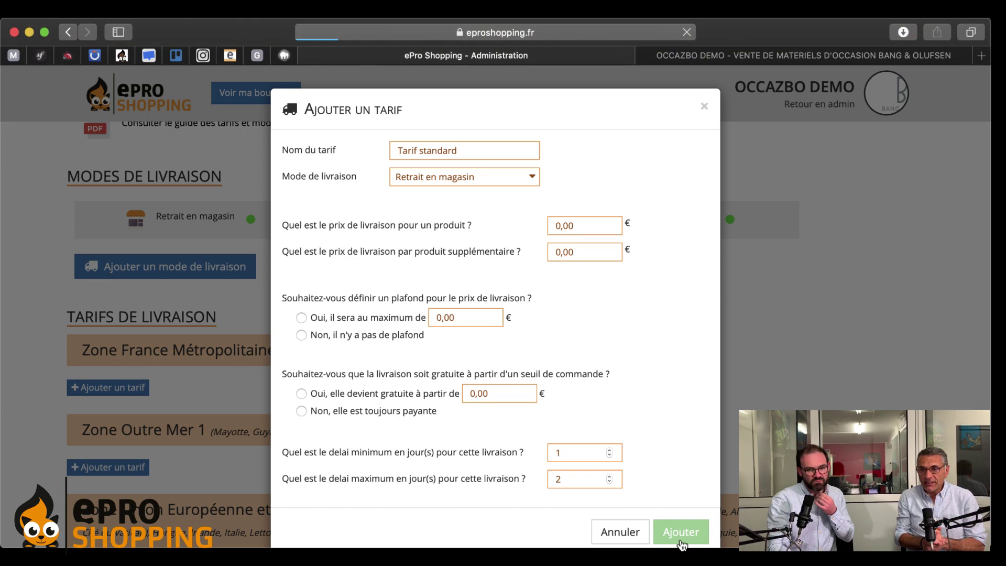
Start adding another delivery mode to Tarif standard in Zone France Métropolitaine and choose Colissimo.
{"action": "scroll", "coordinate": [665, 414], "scroll_direction": "down", "scroll_amount": 3}
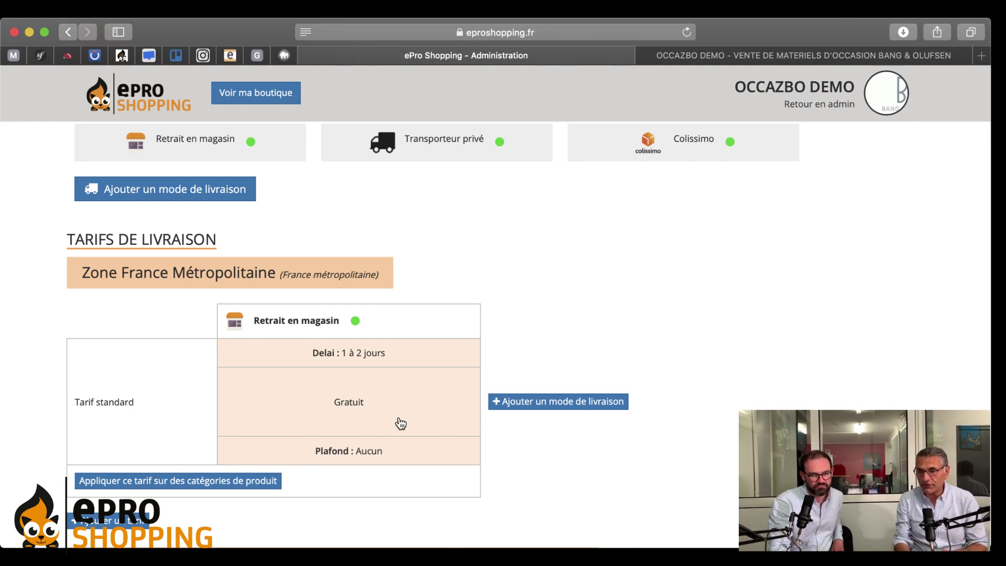
{"action": "left_click", "coordinate": [546, 406]}
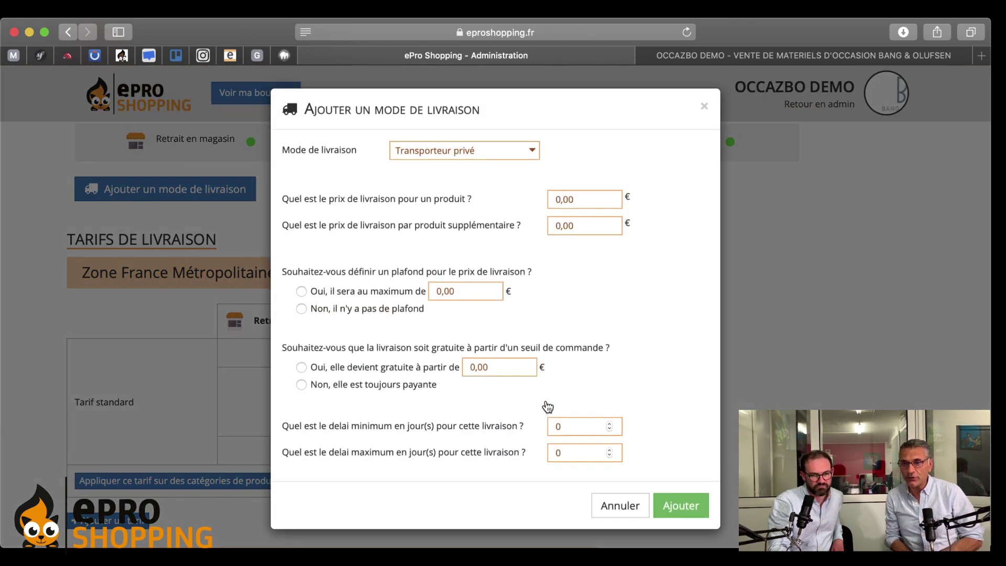
{"action": "left_click", "coordinate": [502, 154]}
{"action": "left_click", "coordinate": [498, 168]}
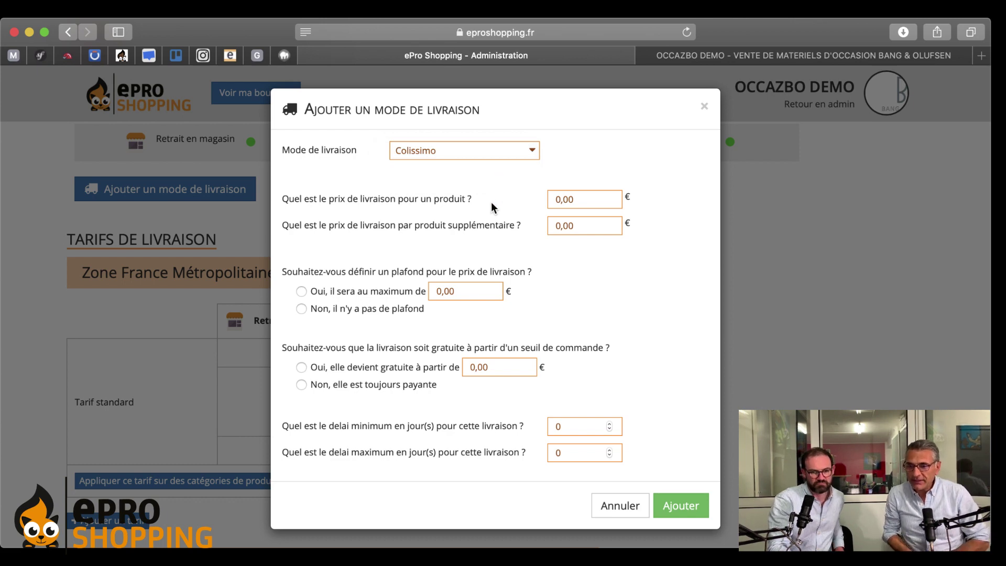
Set the Colissimo delivery price to 10,00 € for one product and 2,00 € per additional product.
{"action": "left_click", "coordinate": [548, 202]}
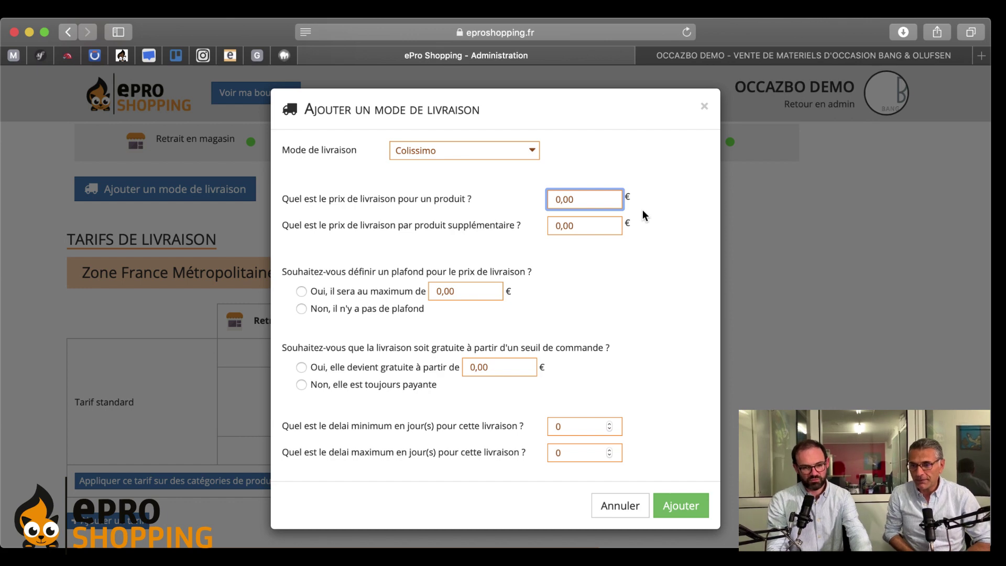
{"action": "type", "text": "1"}
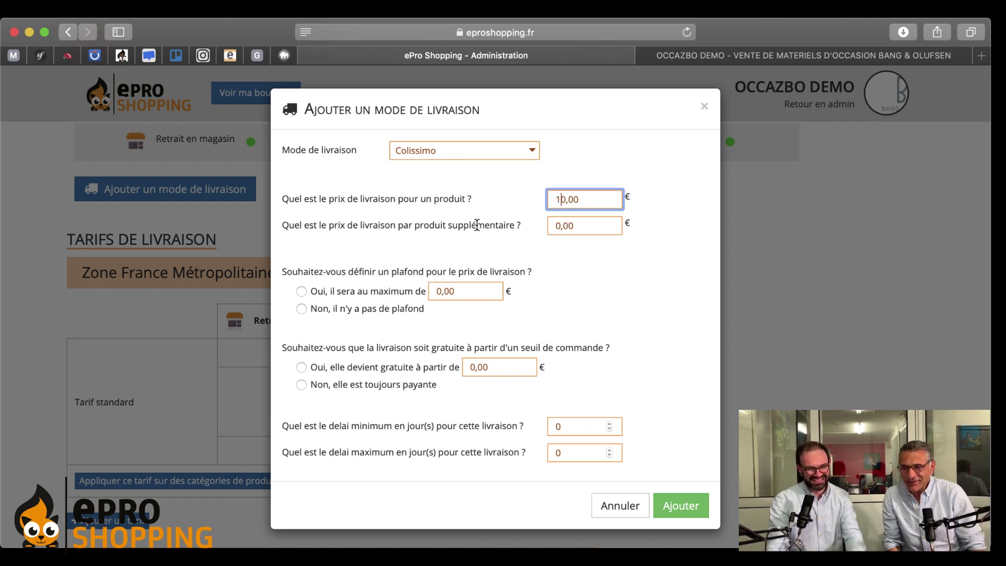
{"action": "left_click", "coordinate": [560, 227]}
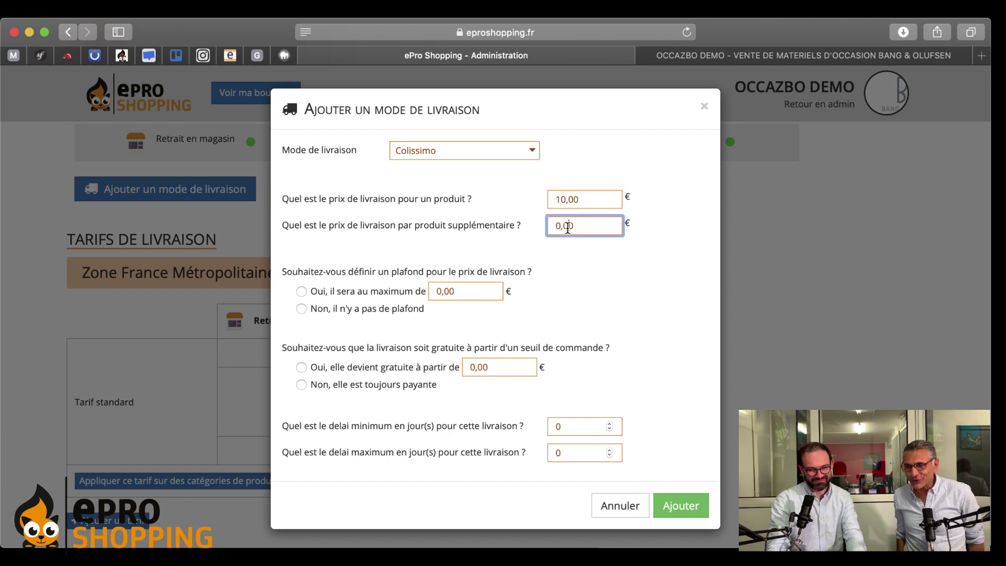
{"action": "key", "text": "BackSpace"}
{"action": "type", "text": "2"}
{"action": "left_click", "coordinate": [680, 191]}
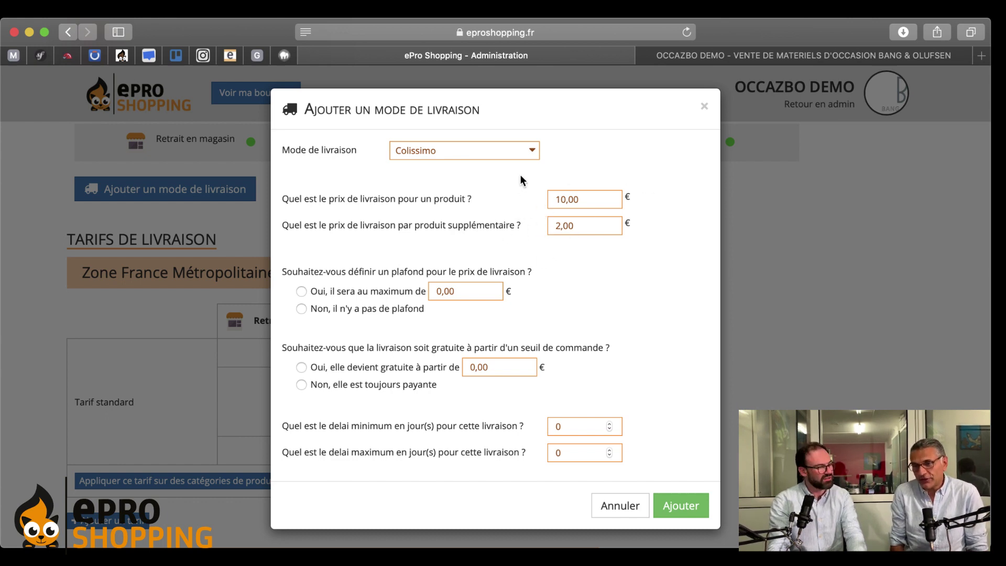
Enable a cap on the Colissimo delivery price and set its maximum to 15,00 €.
{"action": "scroll", "coordinate": [498, 207], "scroll_direction": "down", "scroll_amount": 1}
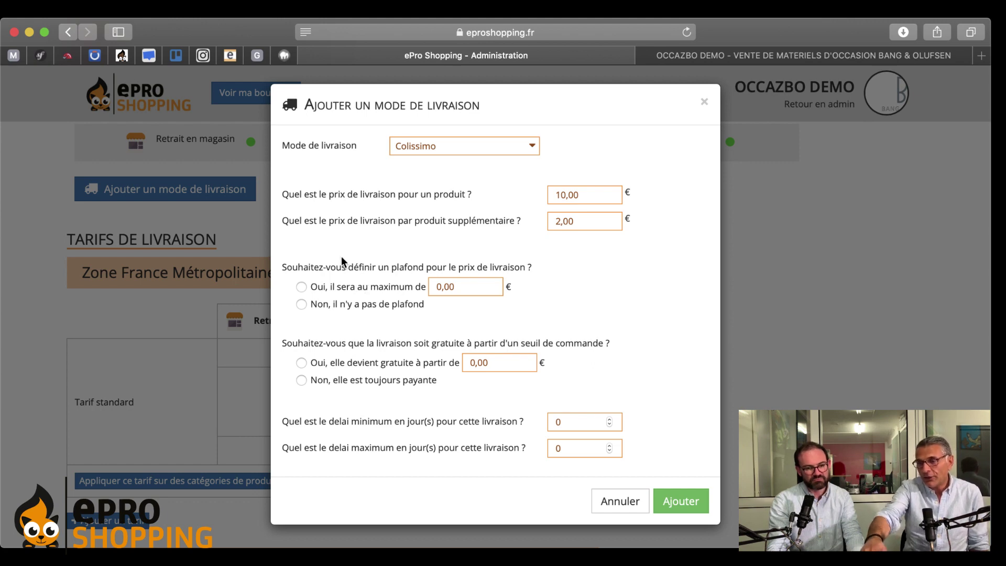
{"action": "left_click", "coordinate": [340, 288]}
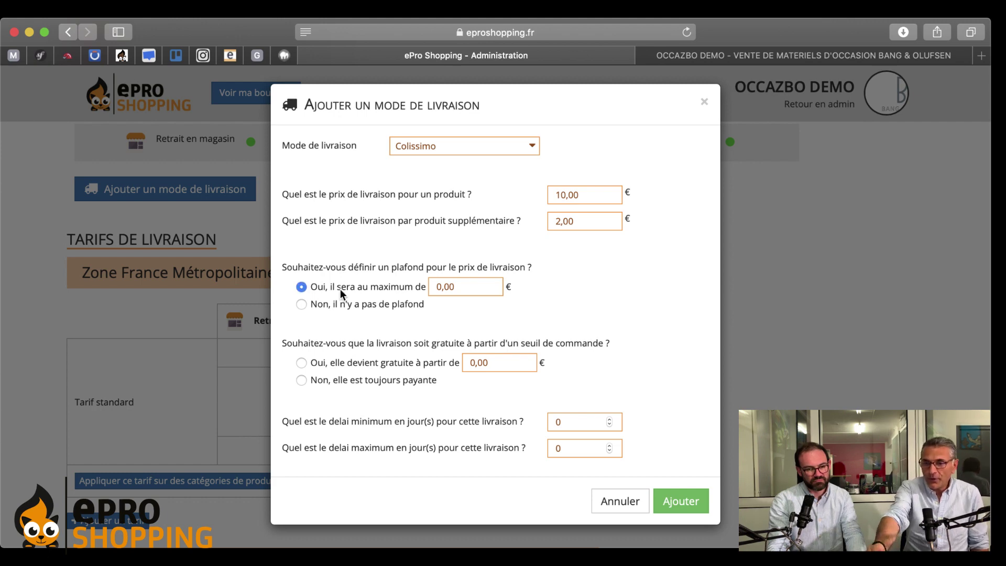
{"action": "left_click", "coordinate": [437, 287]}
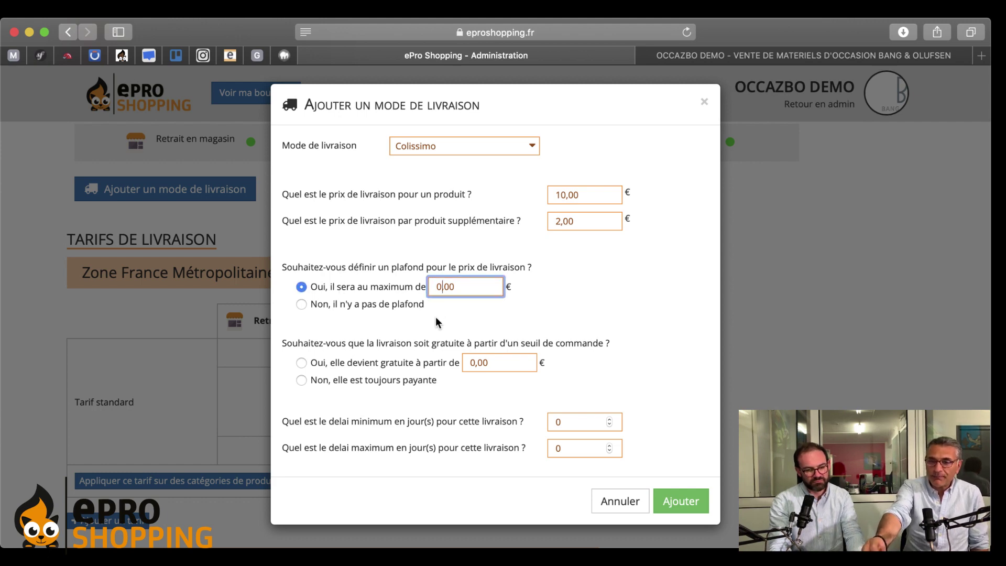
{"action": "type", "text": "15"}
{"action": "left_click", "coordinate": [584, 322]}
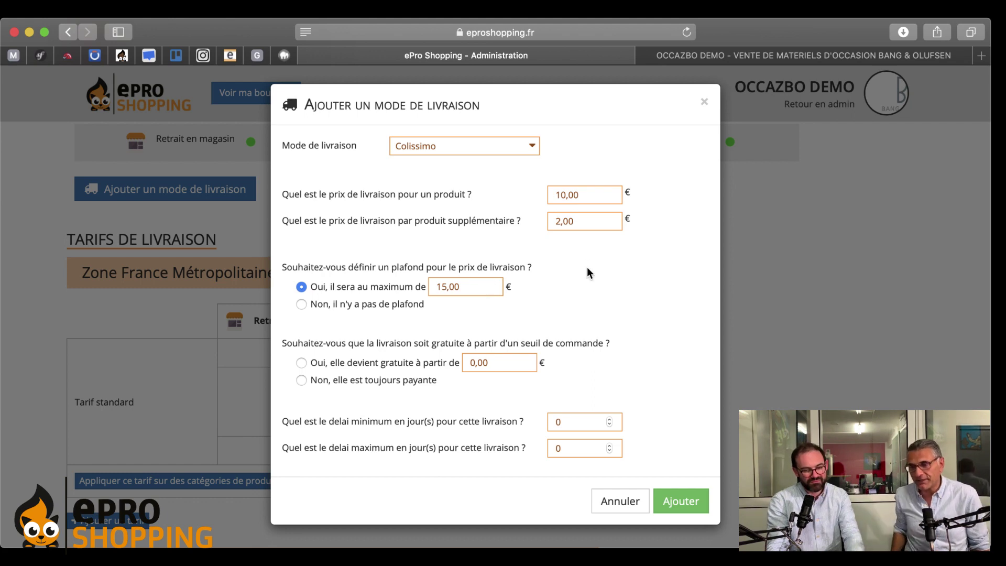
{"action": "triple_click", "coordinate": [278, 344]}
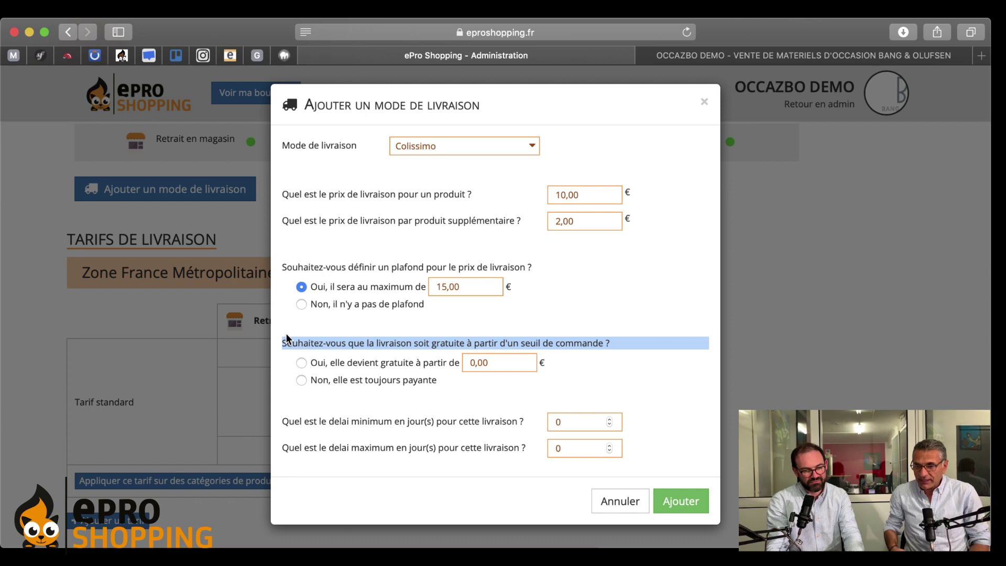
Make Colissimo delivery free for orders from 500,00 €.
{"action": "left_click", "coordinate": [286, 338]}
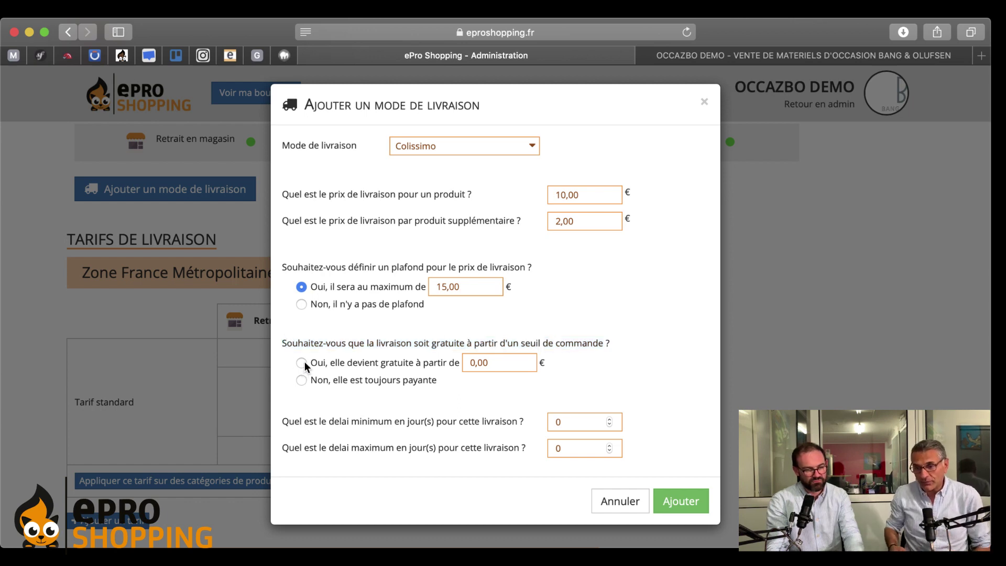
{"action": "left_click", "coordinate": [471, 362]}
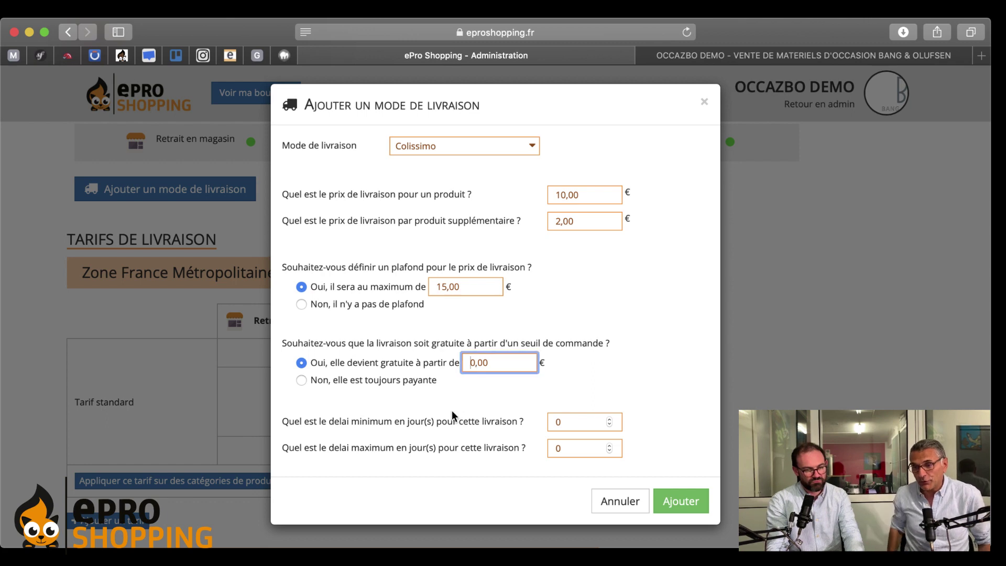
{"action": "type", "text": "50"}
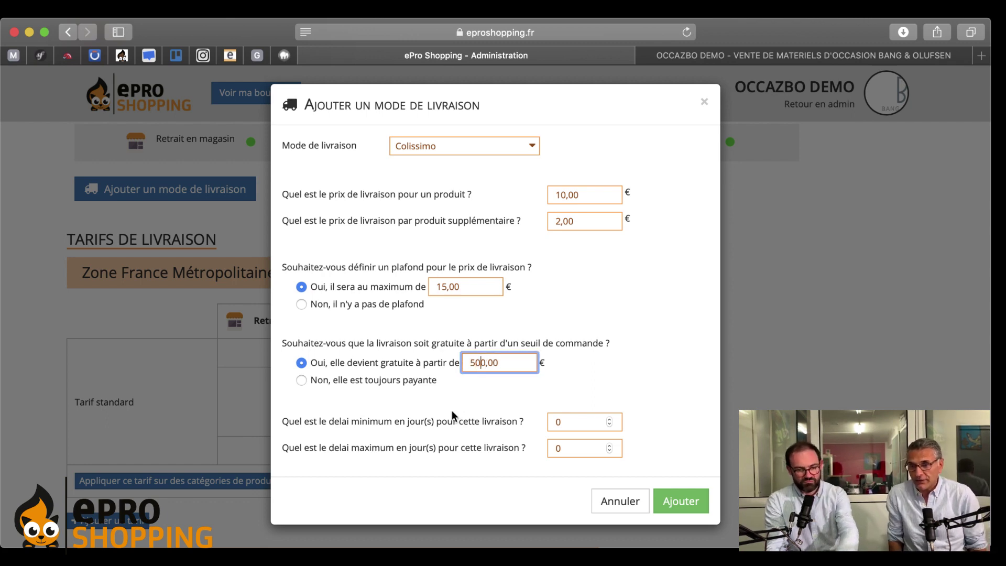
{"action": "left_click", "coordinate": [609, 338]}
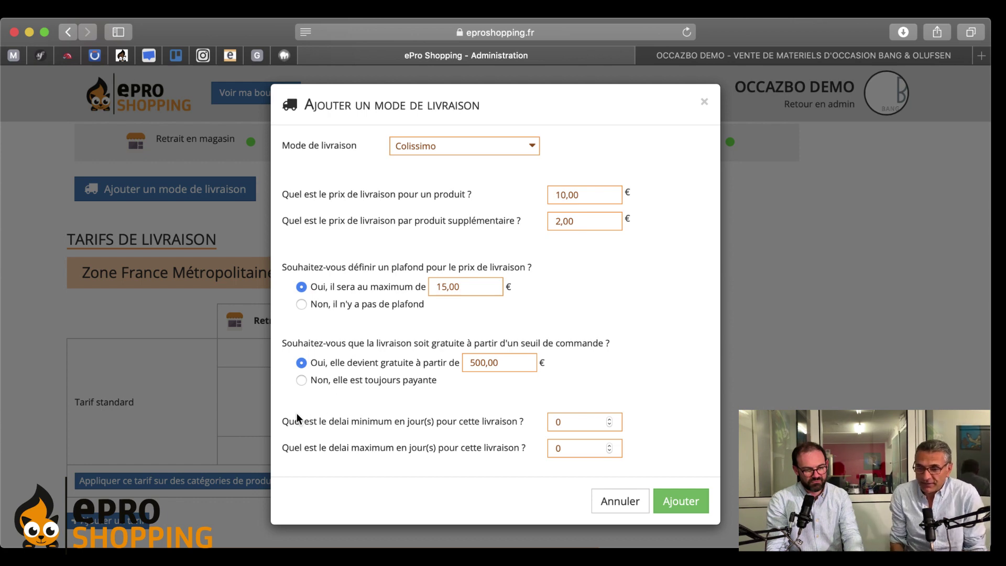
Set the Colissimo delivery delay to a minimum of 3 and a maximum of 5 days, and add the rate.
{"action": "left_click", "coordinate": [610, 419]}
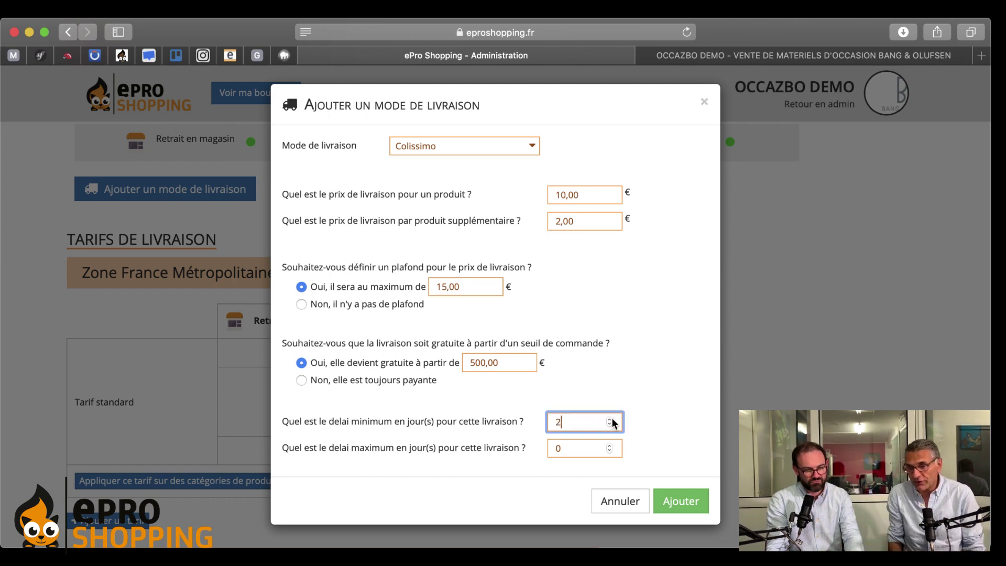
{"action": "left_click", "coordinate": [611, 426]}
{"action": "left_click", "coordinate": [609, 419]}
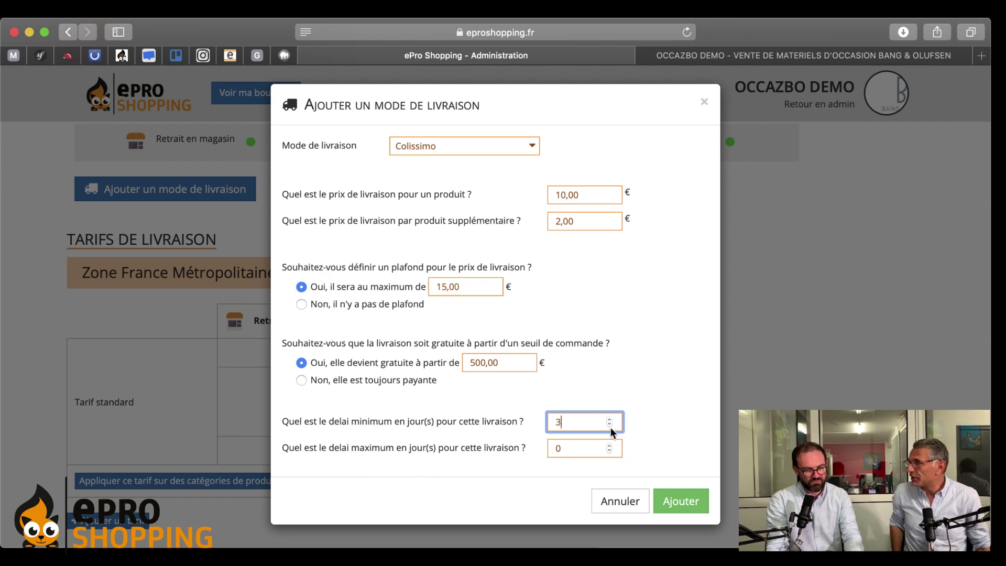
{"action": "left_click", "coordinate": [609, 445]}
{"action": "left_click", "coordinate": [609, 446]}
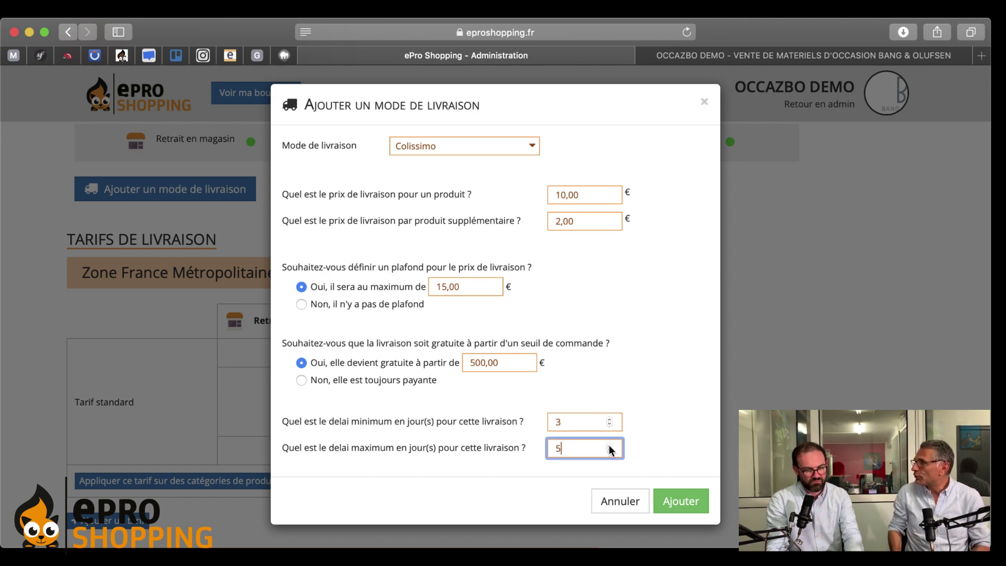
{"action": "left_click", "coordinate": [403, 447]}
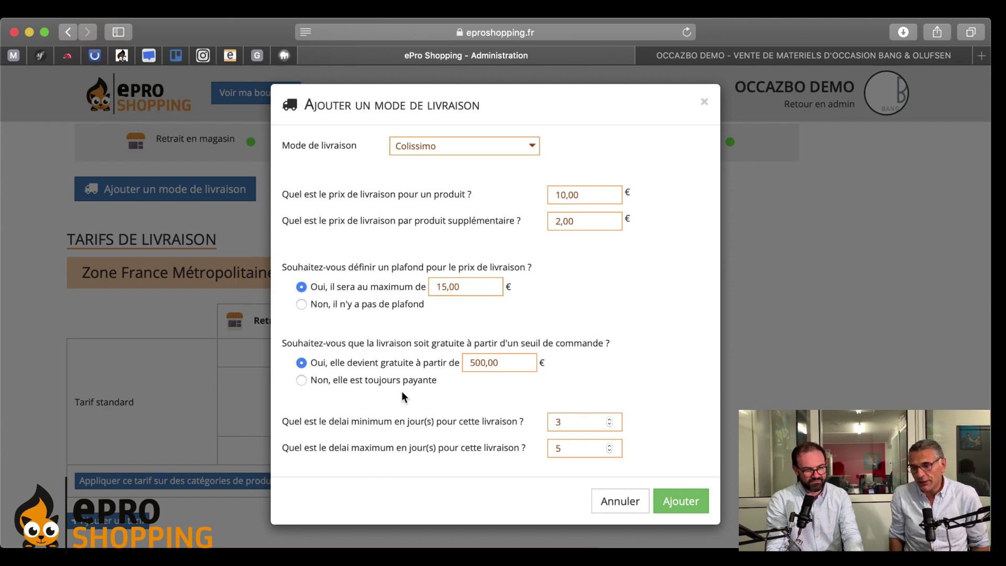
{"action": "left_click", "coordinate": [682, 501]}
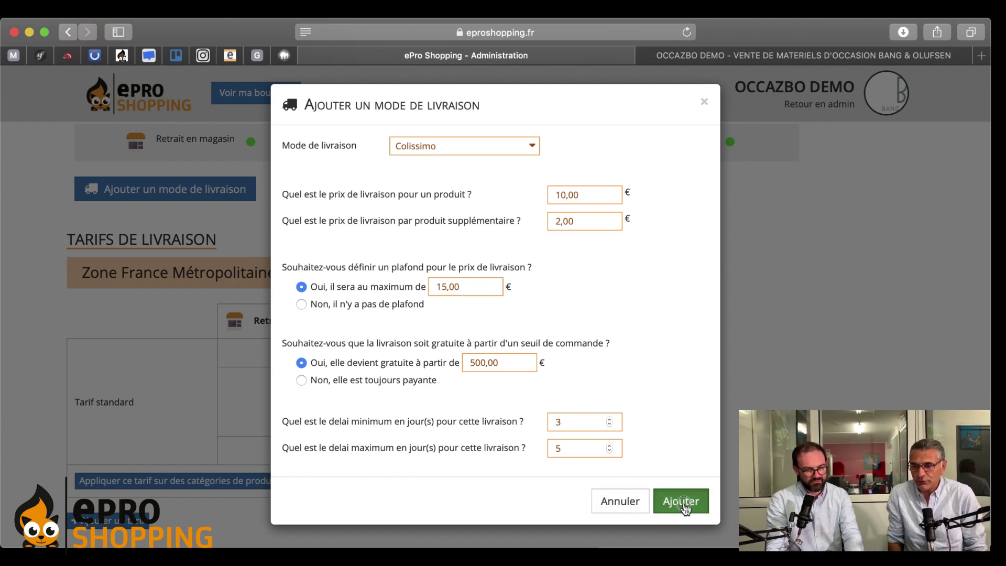
Apply Tarif standard of Zone France Métropolitaine to the product categories Accessoires, Casques and Enceintes bluetooth portables.
{"action": "scroll", "coordinate": [686, 494], "scroll_direction": "down", "scroll_amount": 1}
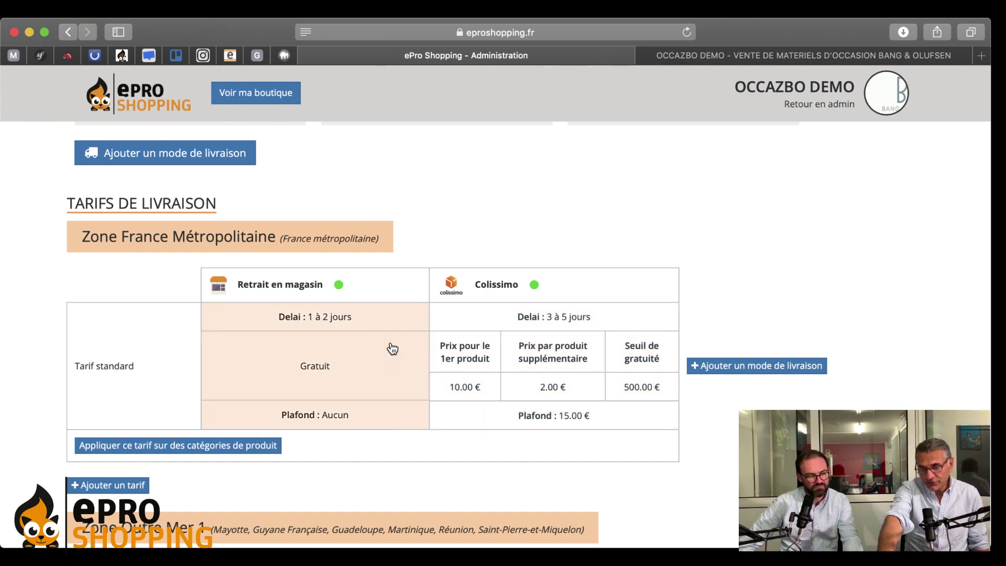
{"action": "left_click", "coordinate": [248, 447]}
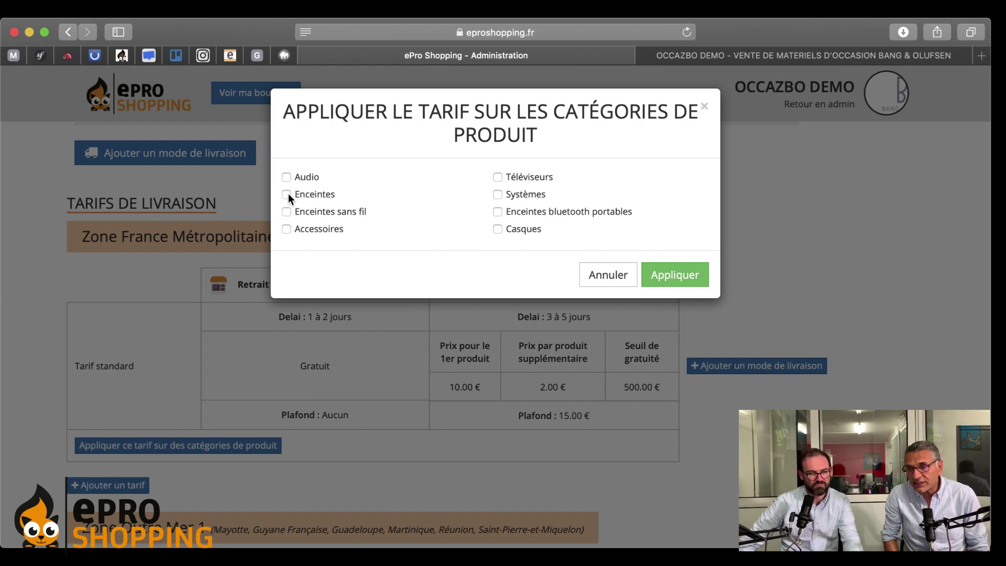
{"action": "left_click", "coordinate": [286, 228]}
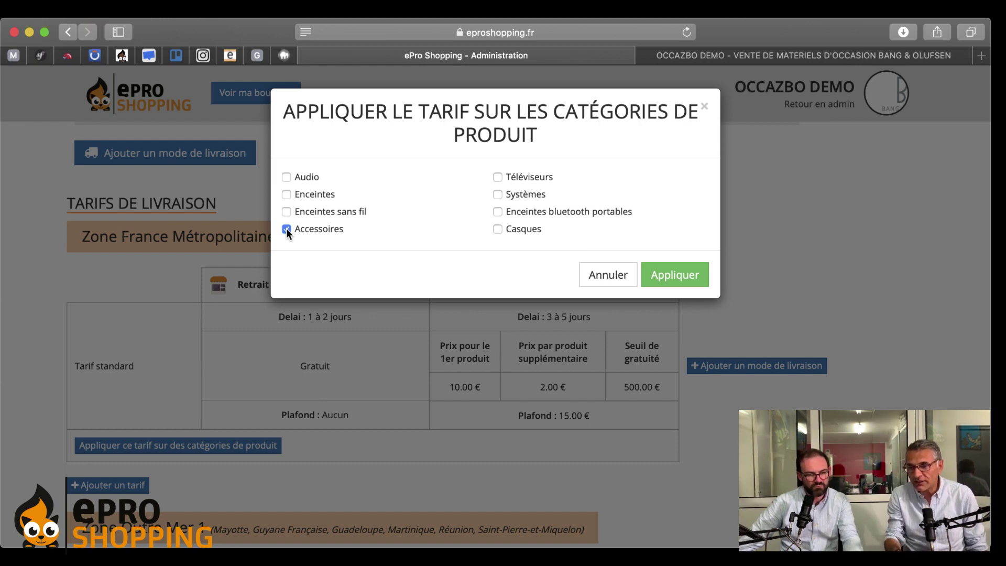
{"action": "left_click", "coordinate": [498, 229]}
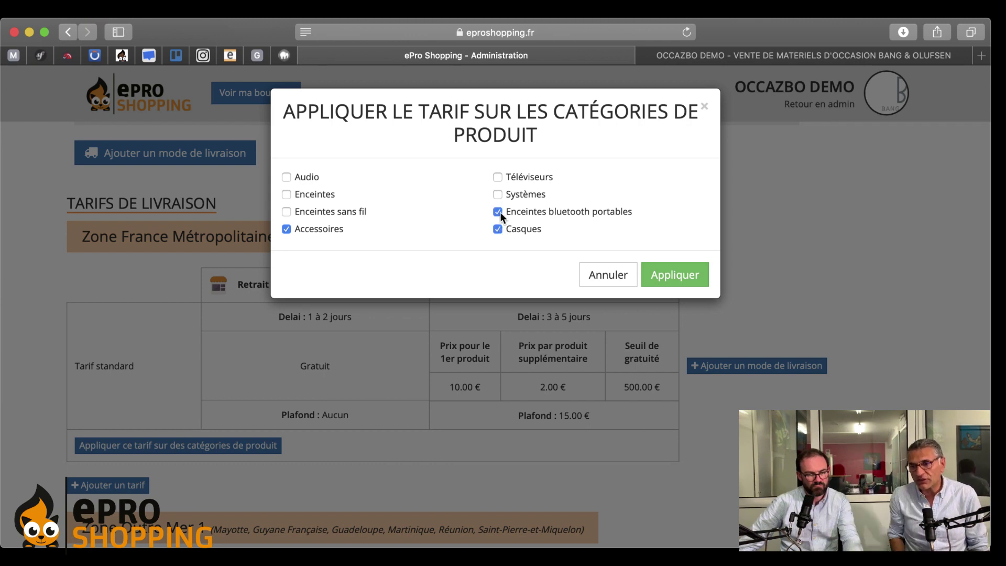
{"action": "left_click", "coordinate": [675, 276]}
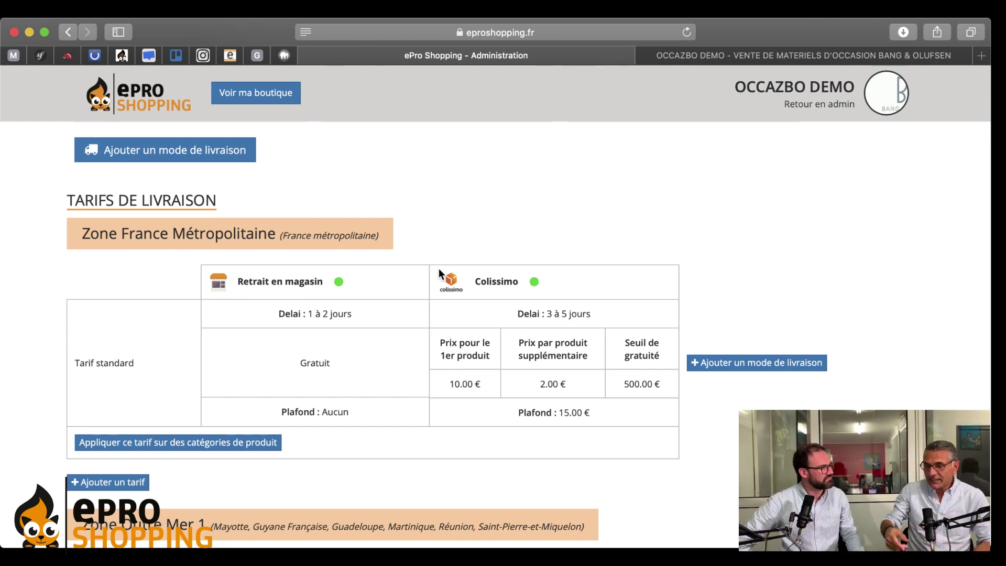
Start a new rate in Zone France Métropolitaine and name it "Tarif lourd".
{"action": "scroll", "coordinate": [439, 268], "scroll_direction": "down", "scroll_amount": 2}
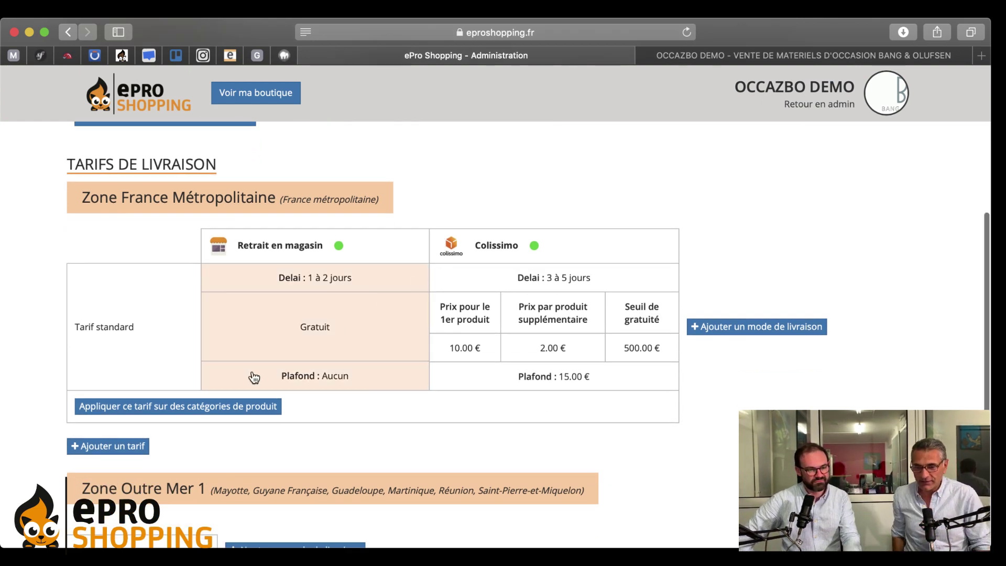
{"action": "left_click", "coordinate": [119, 449]}
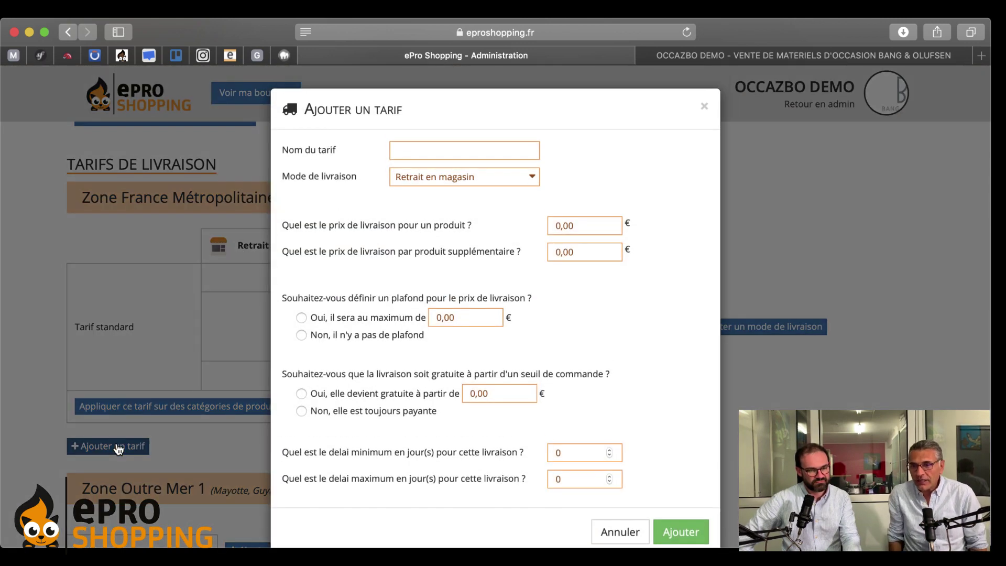
{"action": "left_click", "coordinate": [411, 144]}
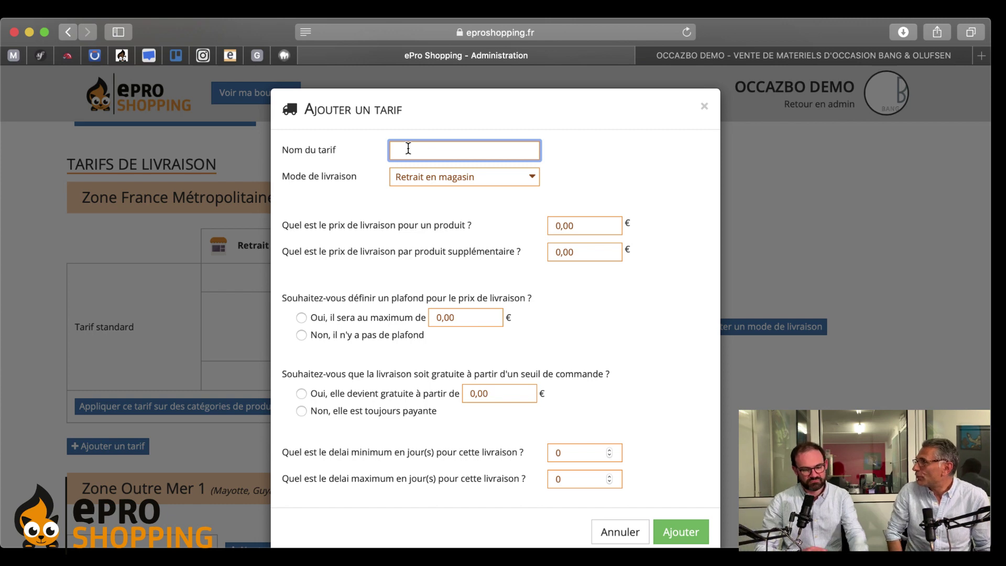
{"action": "type", "text": "Tarif "}
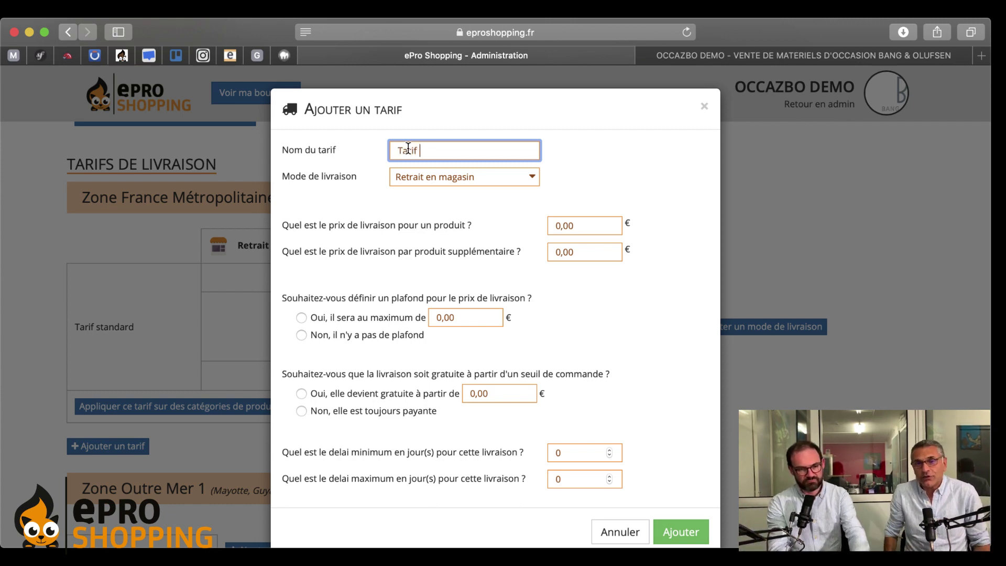
{"action": "type", "text": "lourd"}
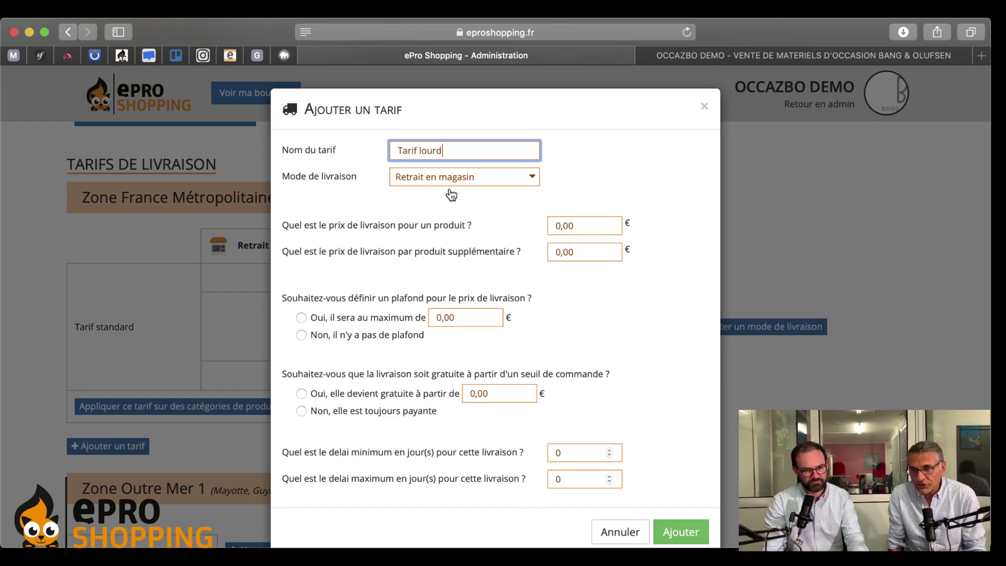
Set the in-store pickup delay to a minimum of 2 and a maximum of 3 days, and add the new rate.
{"action": "left_click", "coordinate": [609, 450]}
{"action": "left_click", "coordinate": [609, 450]}
{"action": "left_click", "coordinate": [610, 477]}
{"action": "left_click", "coordinate": [609, 476]}
{"action": "left_click", "coordinate": [609, 476]}
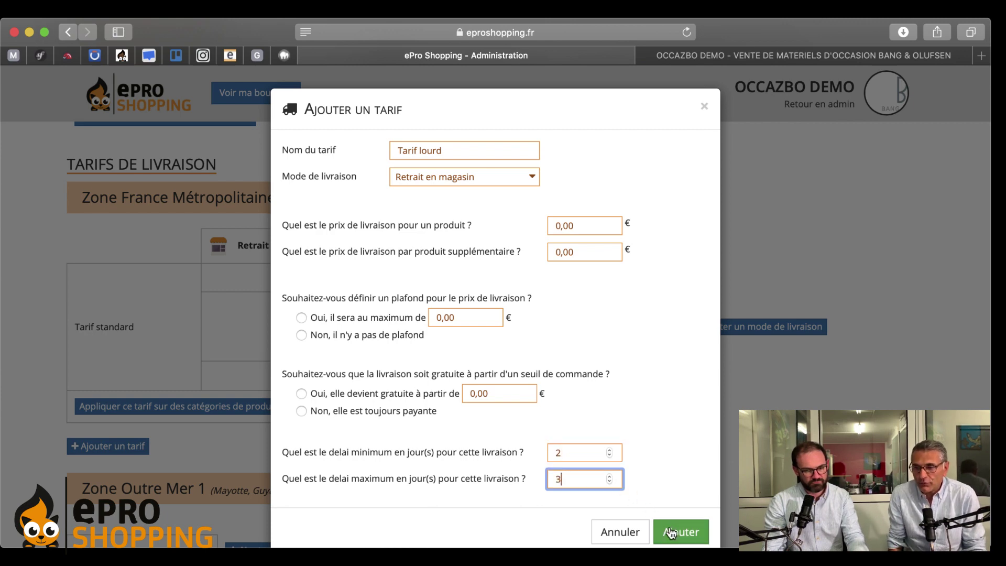
{"action": "left_click", "coordinate": [671, 532]}
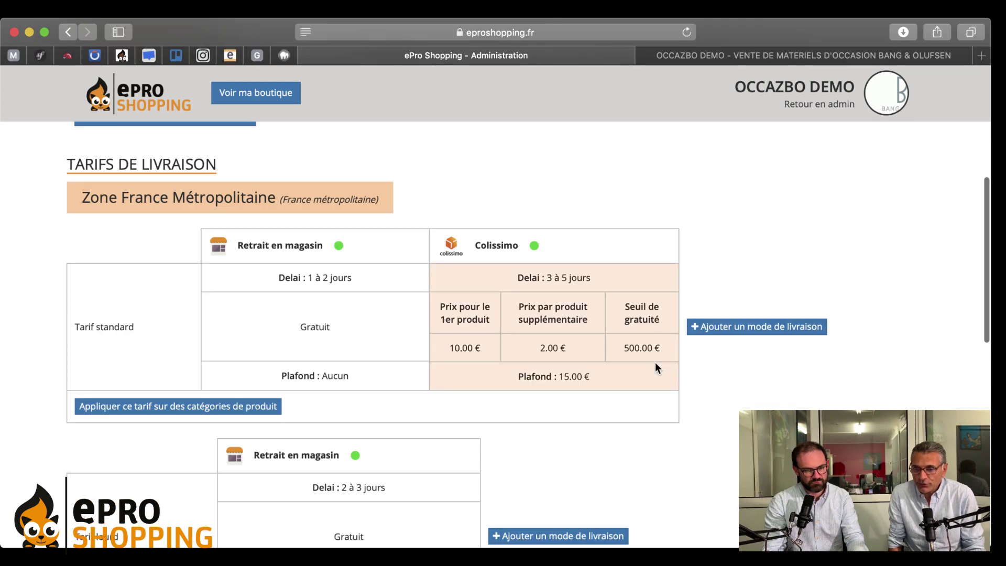
Change Tarif lourd's in-store pickup delay to a minimum of 1 and a maximum of 2 days, and save it.
{"action": "scroll", "coordinate": [655, 362], "scroll_direction": "down", "scroll_amount": 1}
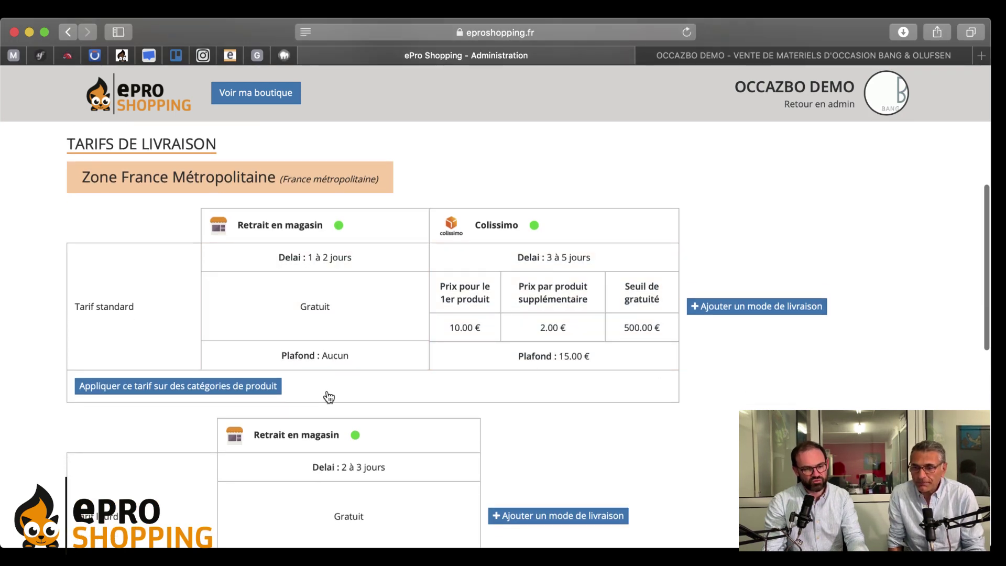
{"action": "scroll", "coordinate": [348, 472], "scroll_direction": "down", "scroll_amount": 3}
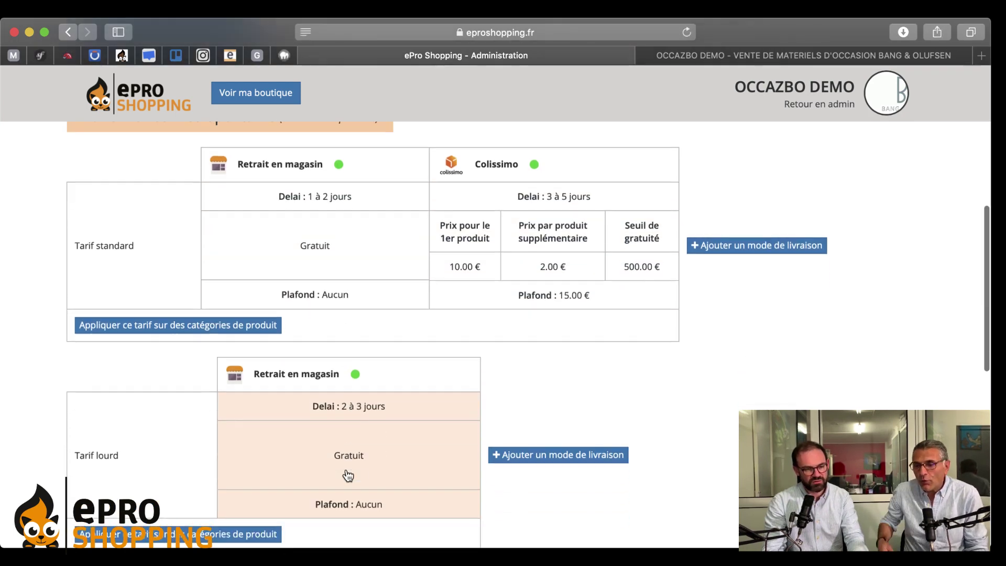
{"action": "left_click", "coordinate": [347, 414]}
{"action": "left_click", "coordinate": [611, 384]}
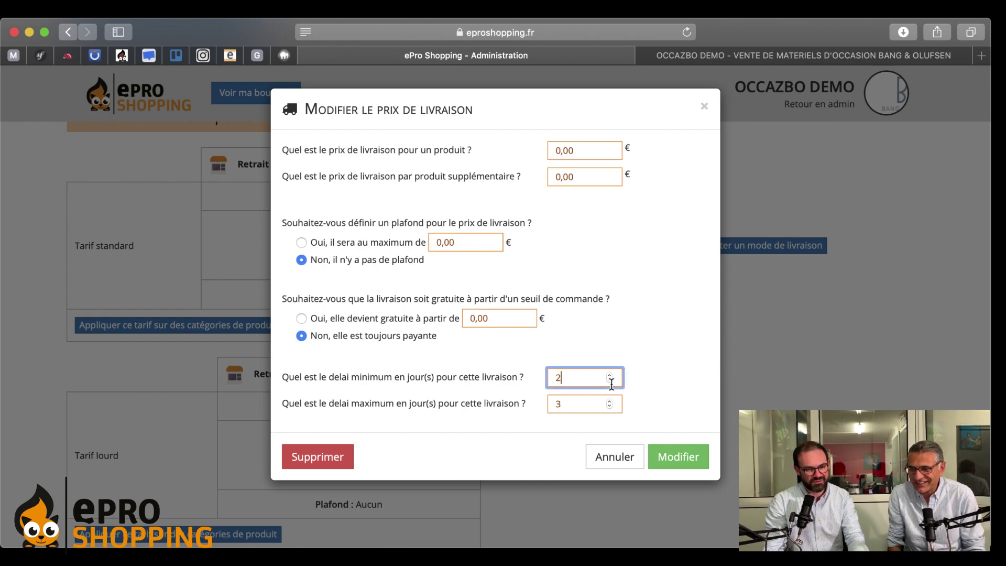
{"action": "left_click", "coordinate": [609, 382]}
{"action": "left_click", "coordinate": [609, 407]}
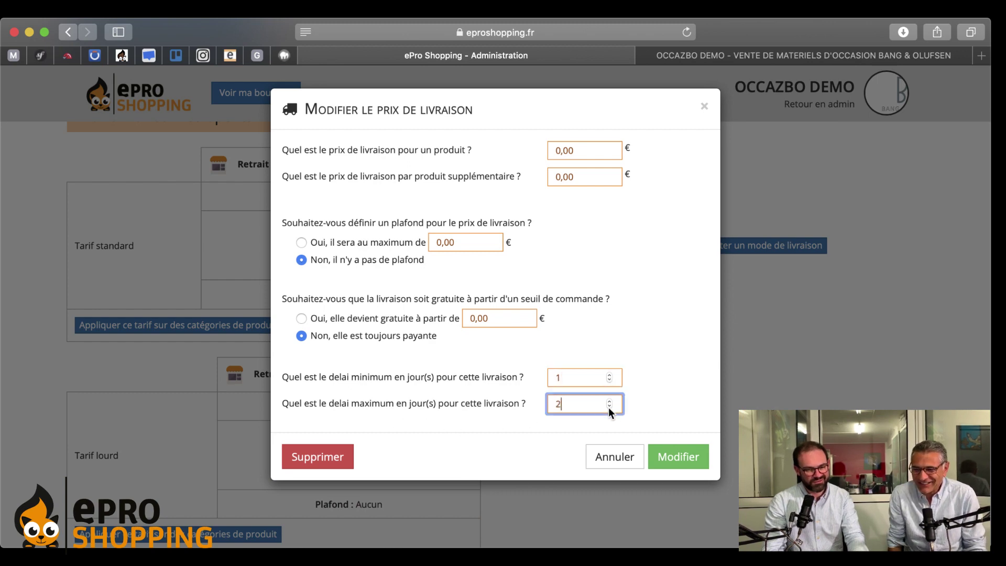
{"action": "left_click", "coordinate": [662, 460]}
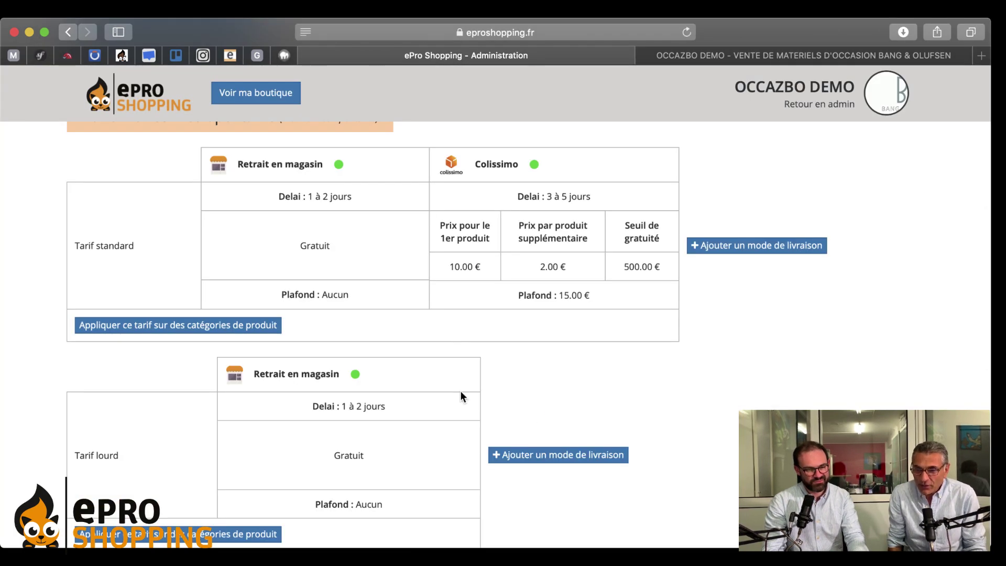
Start adding the Transporteur privé delivery mode to Tarif lourd with a delivery price of 50,00 € for one product.
{"action": "scroll", "coordinate": [460, 396], "scroll_direction": "down", "scroll_amount": 3}
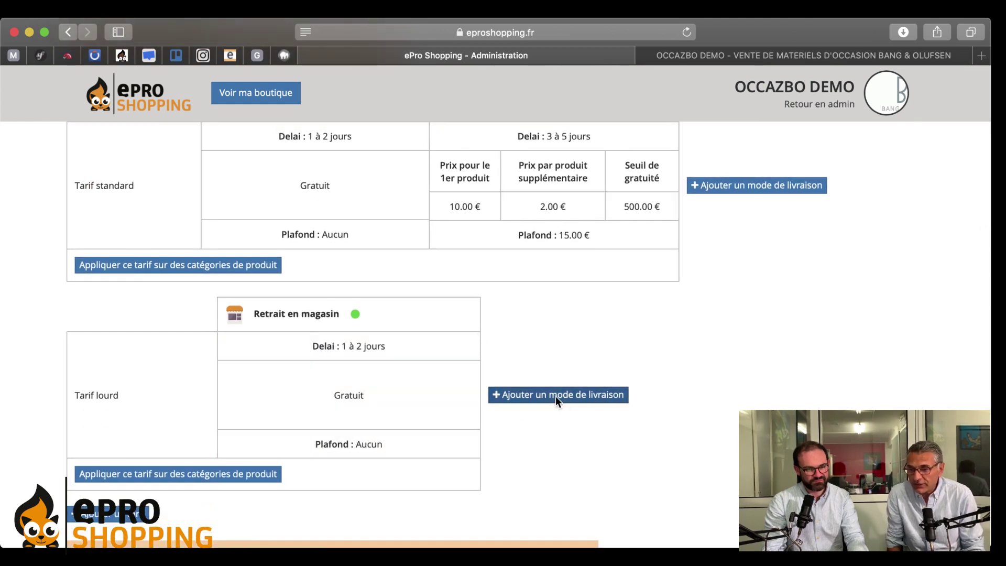
{"action": "left_click", "coordinate": [555, 397]}
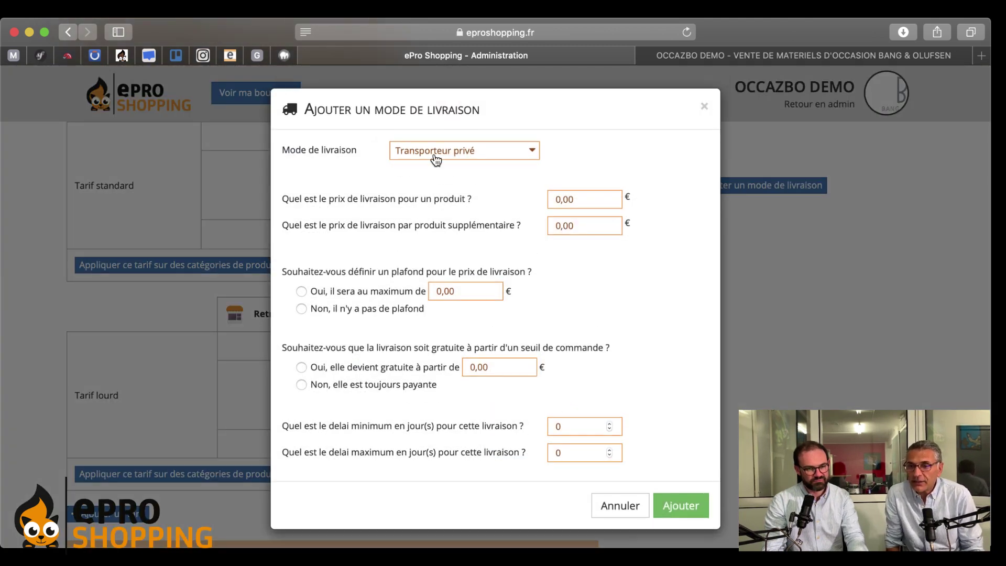
{"action": "left_click", "coordinate": [436, 160]}
{"action": "left_click", "coordinate": [469, 151]}
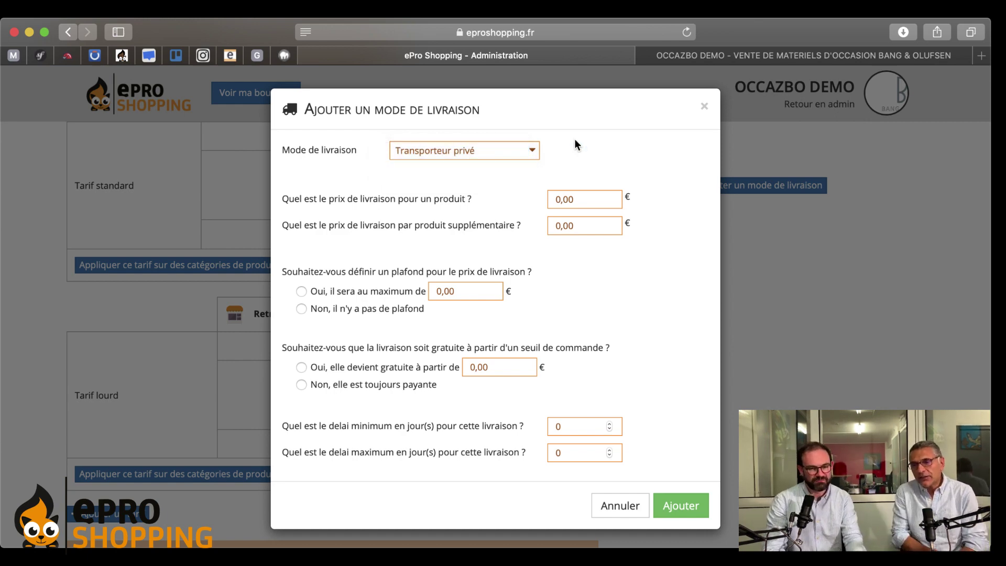
{"action": "left_click", "coordinate": [559, 199]}
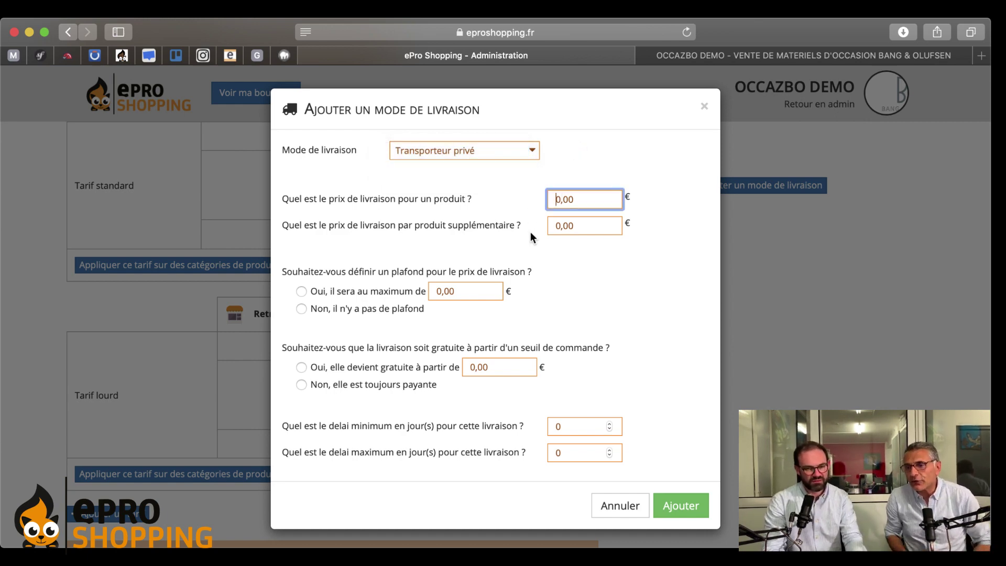
{"action": "type", "text": "5"}
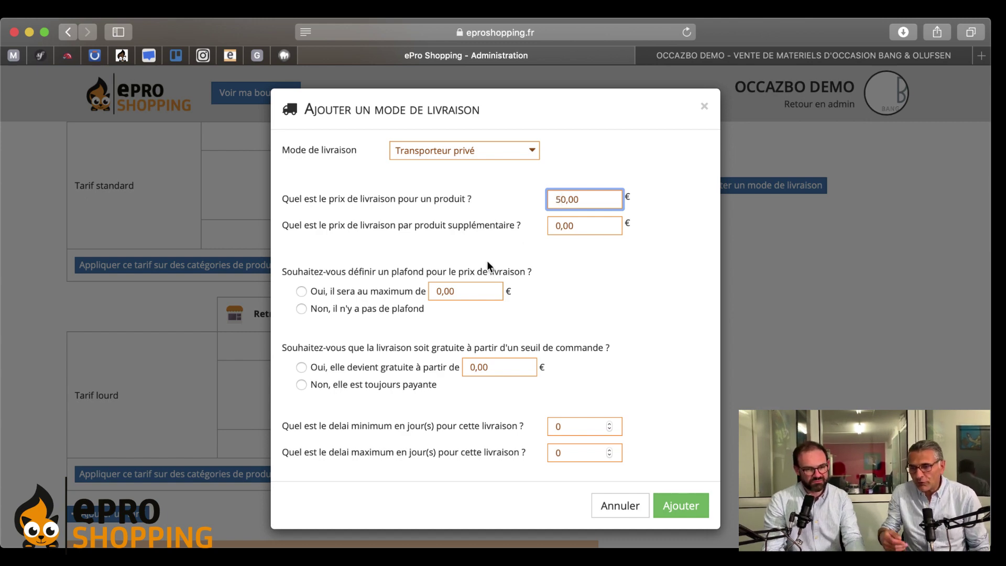
{"action": "left_click", "coordinate": [476, 231]}
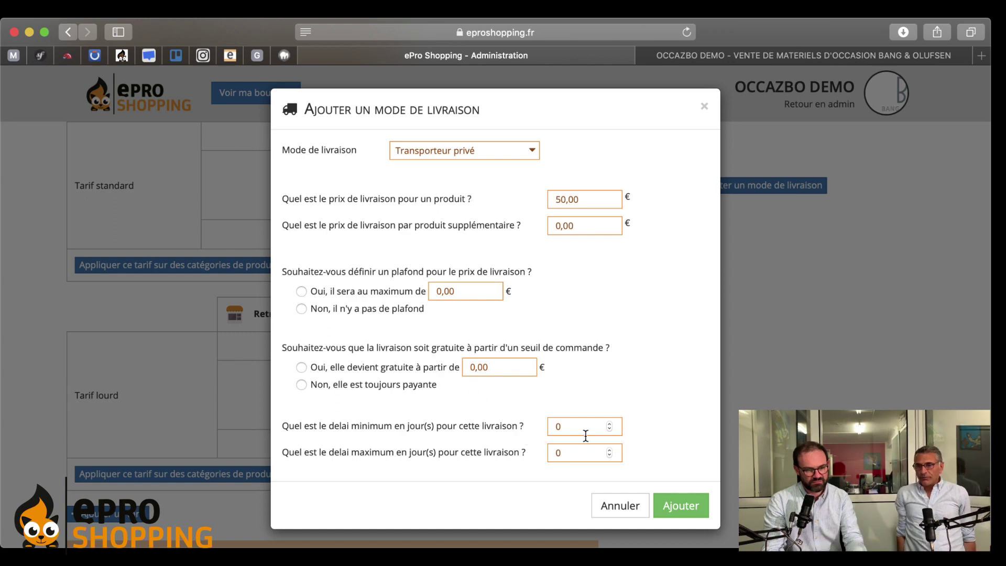
Set the Transporteur privé delay to a minimum of 4 and a maximum of 5 days, and add the delivery mode.
{"action": "double_click", "coordinate": [609, 424]}
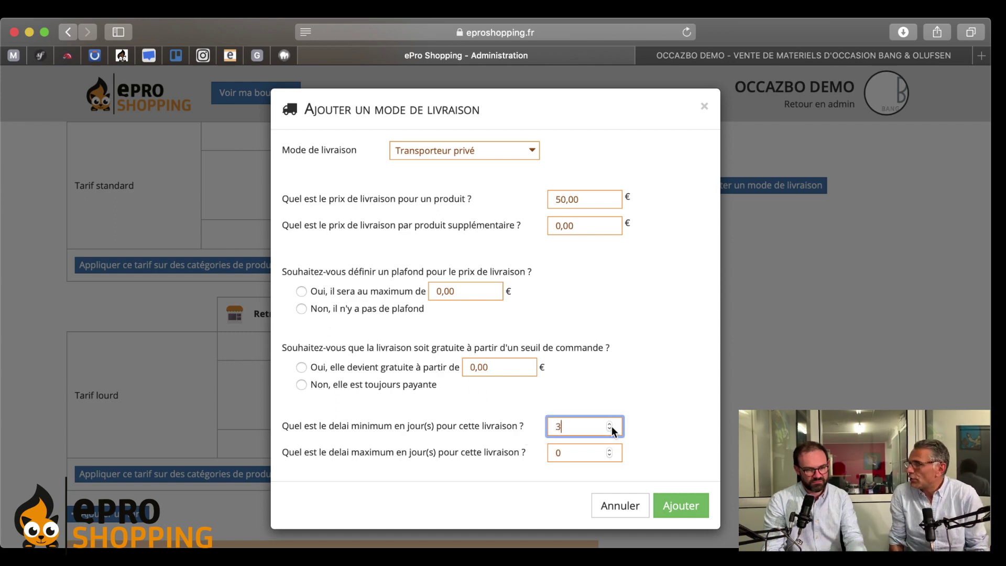
{"action": "double_click", "coordinate": [610, 425]}
{"action": "left_click", "coordinate": [610, 450]}
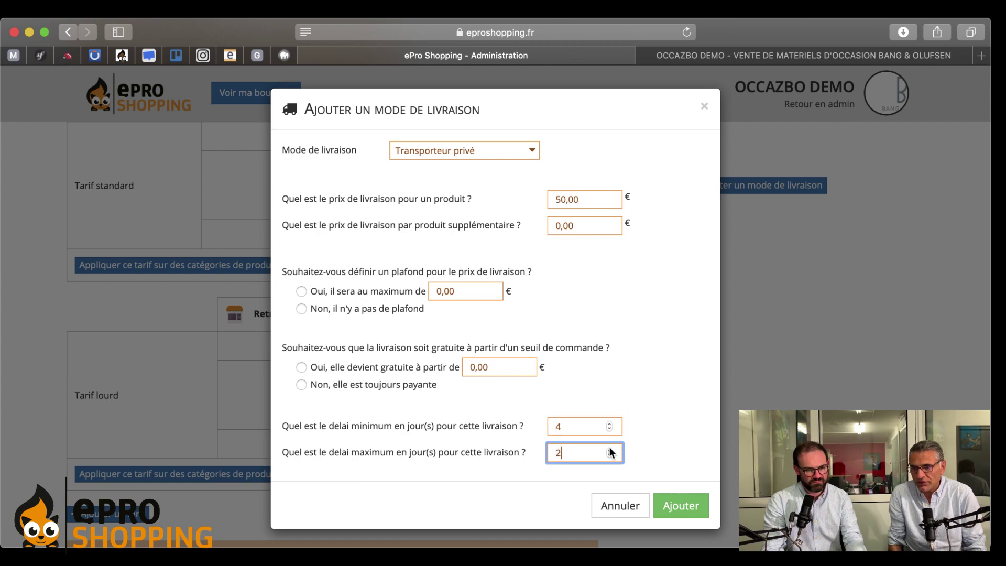
{"action": "left_click", "coordinate": [610, 450]}
{"action": "left_click", "coordinate": [674, 507]}
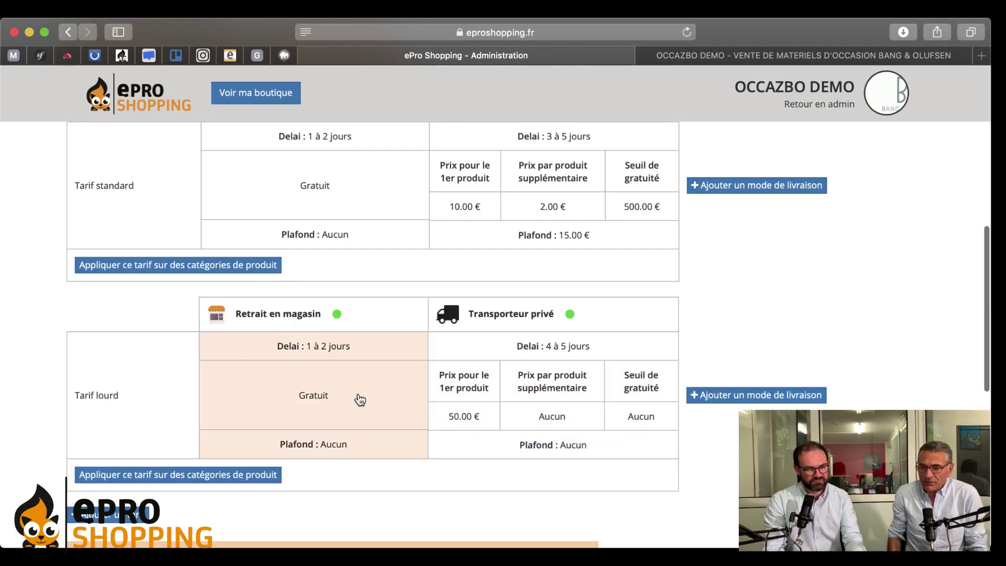
Apply the Tarif lourd shipping rate to the Téléviseurs product category.
{"action": "scroll", "coordinate": [140, 410], "scroll_direction": "up", "scroll_amount": 1}
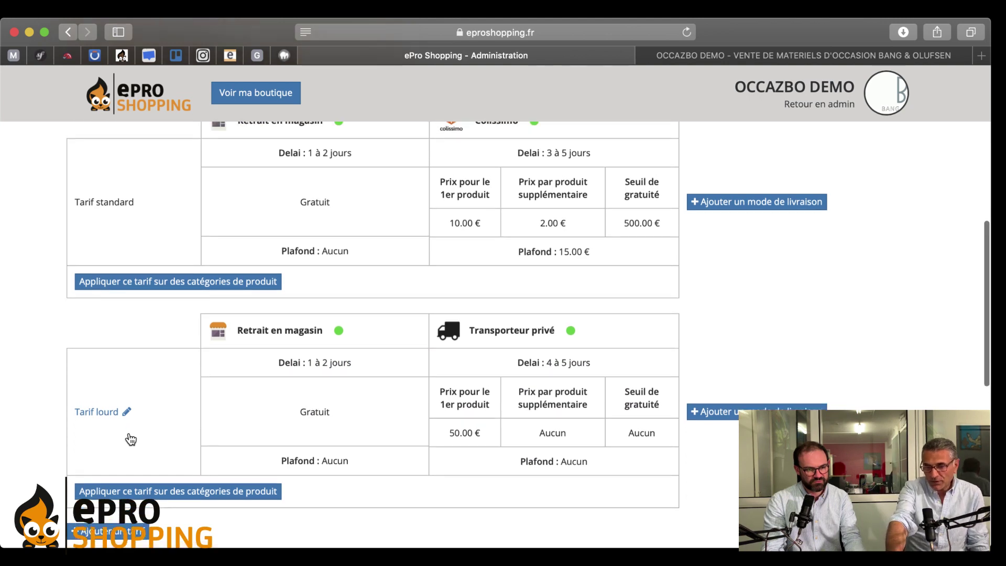
{"action": "scroll", "coordinate": [132, 441], "scroll_direction": "down", "scroll_amount": 1}
{"action": "left_click", "coordinate": [200, 476]}
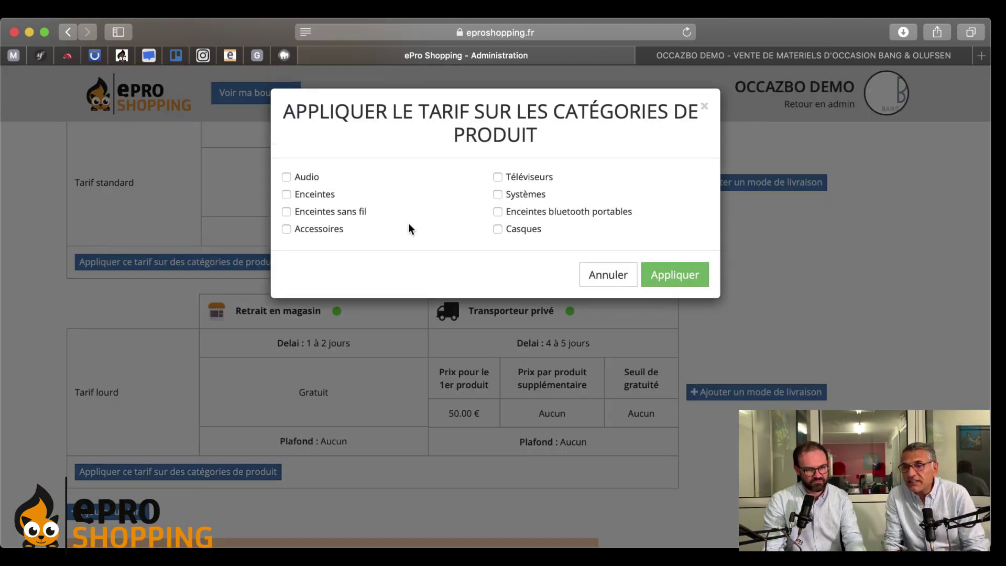
{"action": "left_click", "coordinate": [498, 178]}
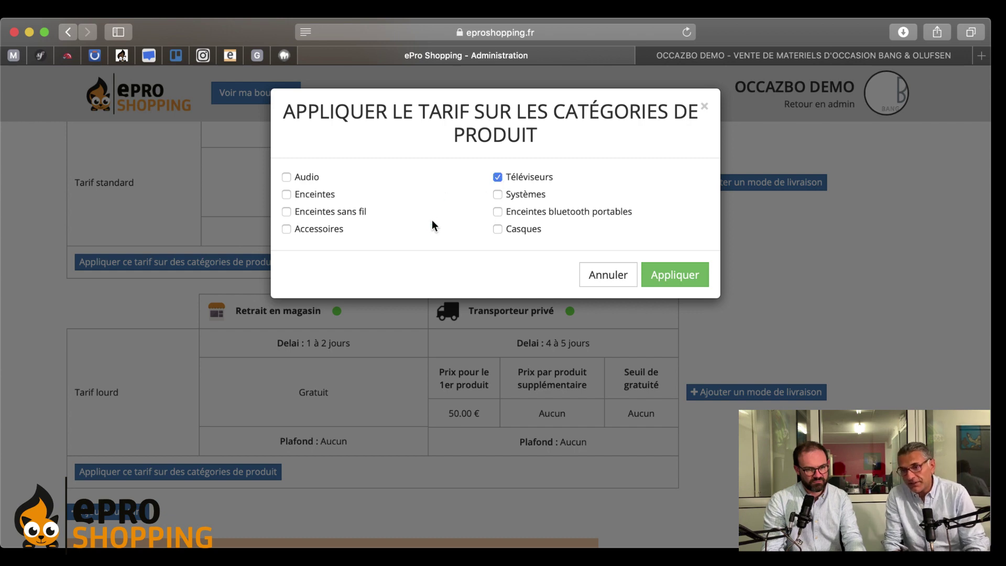
{"action": "left_click", "coordinate": [673, 275]}
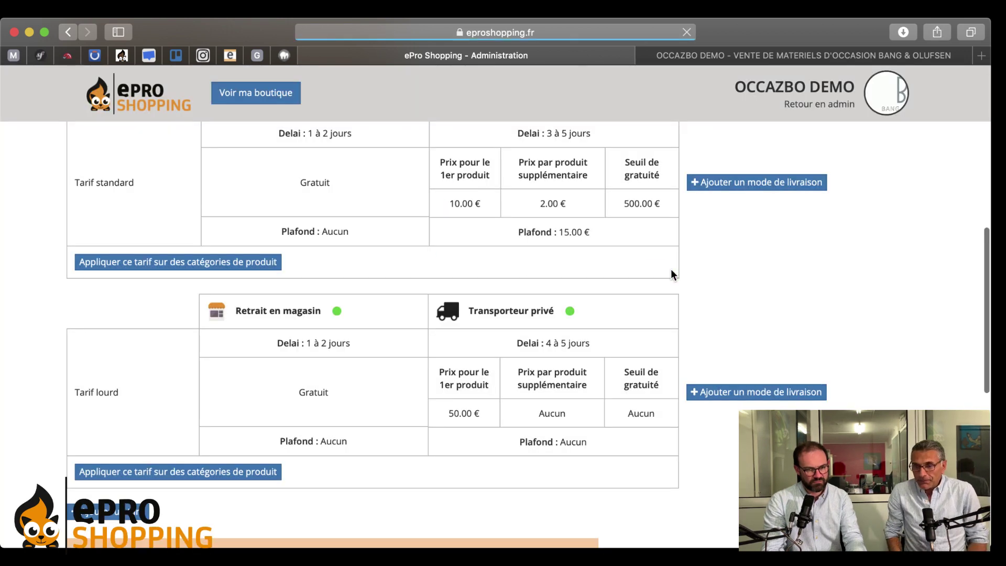
{"action": "scroll", "coordinate": [671, 275], "scroll_direction": "up", "scroll_amount": 2}
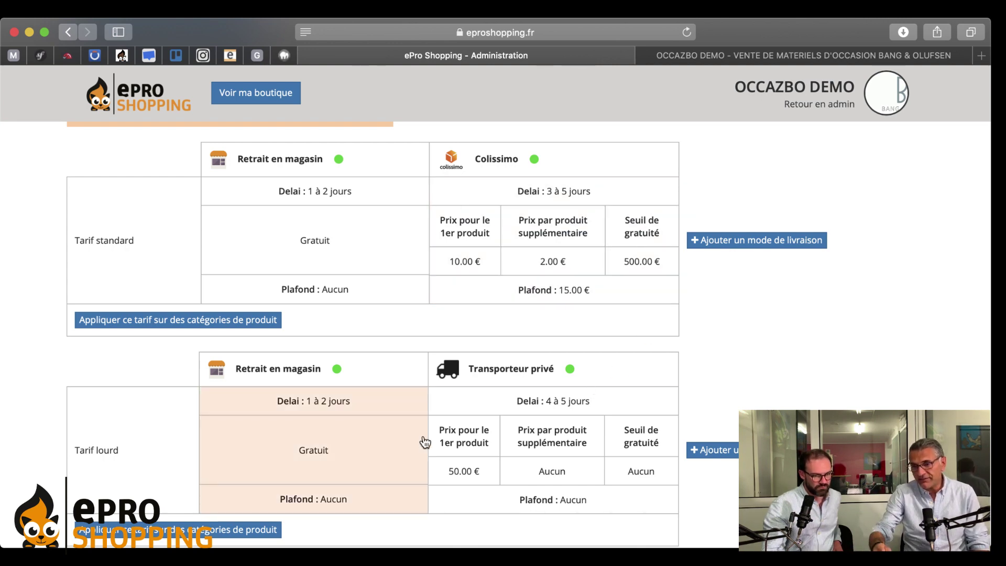
{"action": "scroll", "coordinate": [536, 460], "scroll_direction": "down", "scroll_amount": 1}
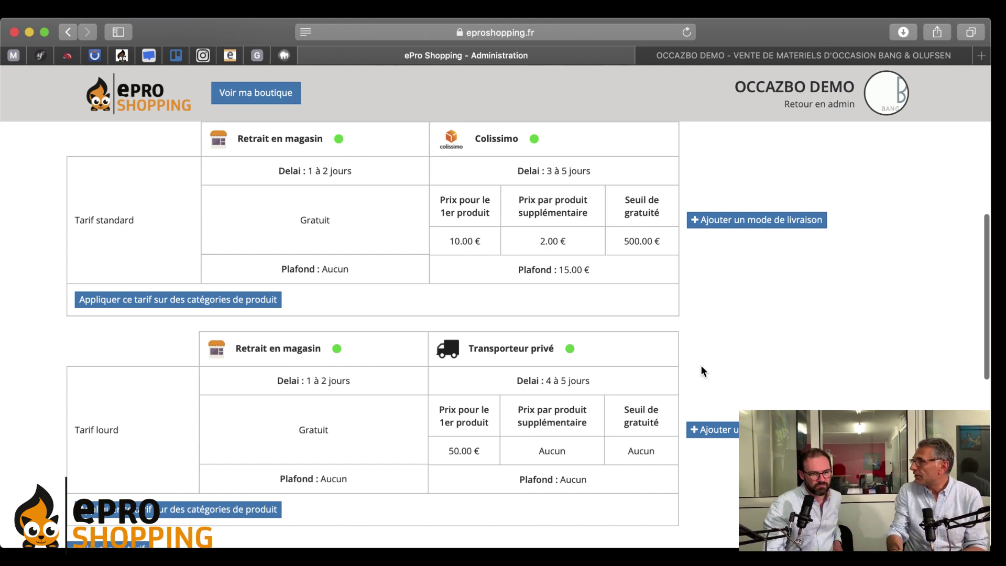
{"action": "scroll", "coordinate": [703, 370], "scroll_direction": "up", "scroll_amount": 1}
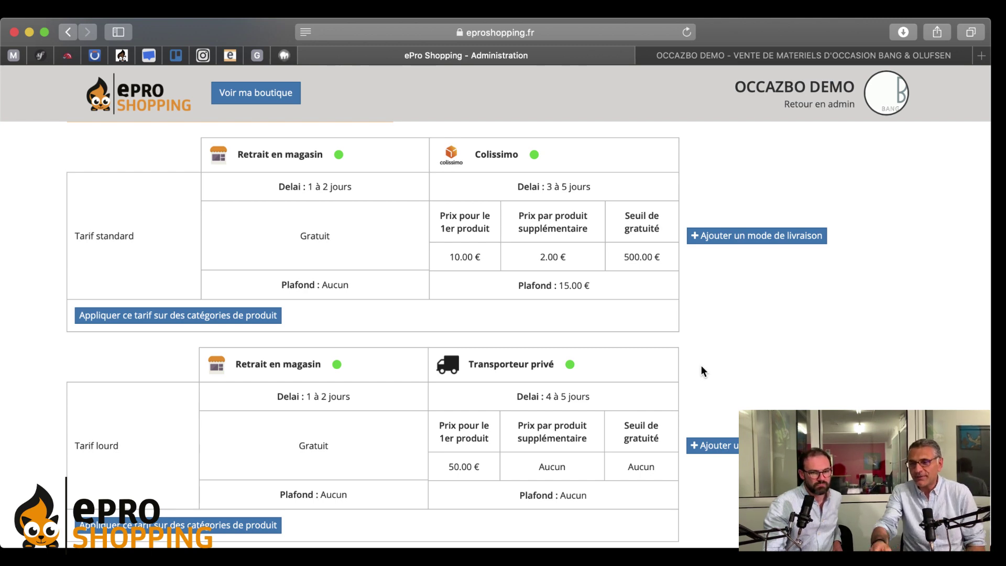
{"action": "scroll", "coordinate": [702, 367], "scroll_direction": "up", "scroll_amount": 3}
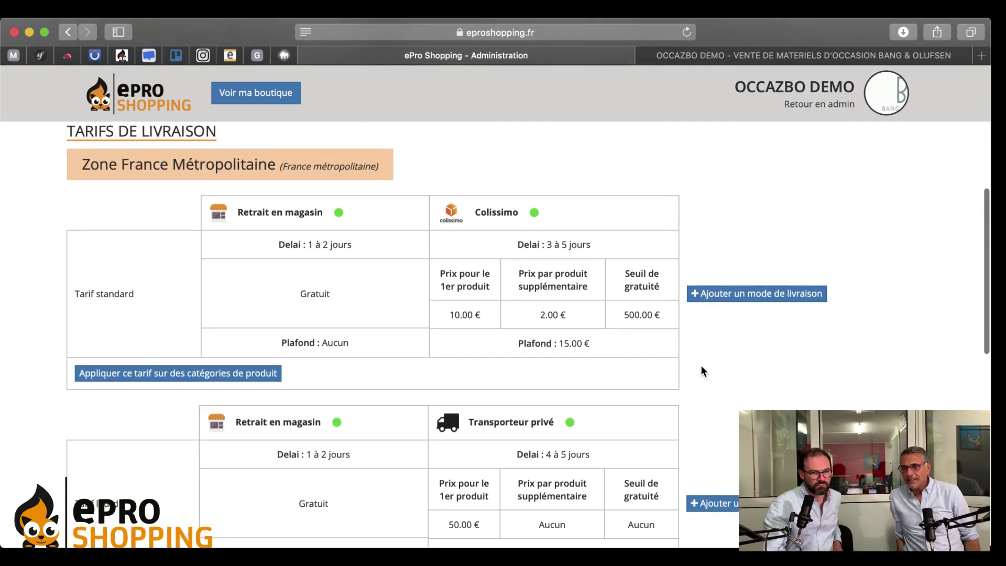
Switch to the OCCAZBO DEMO storefront and open the Casque Beoplay H4 product page from the Casques category.
{"action": "left_click", "coordinate": [687, 58]}
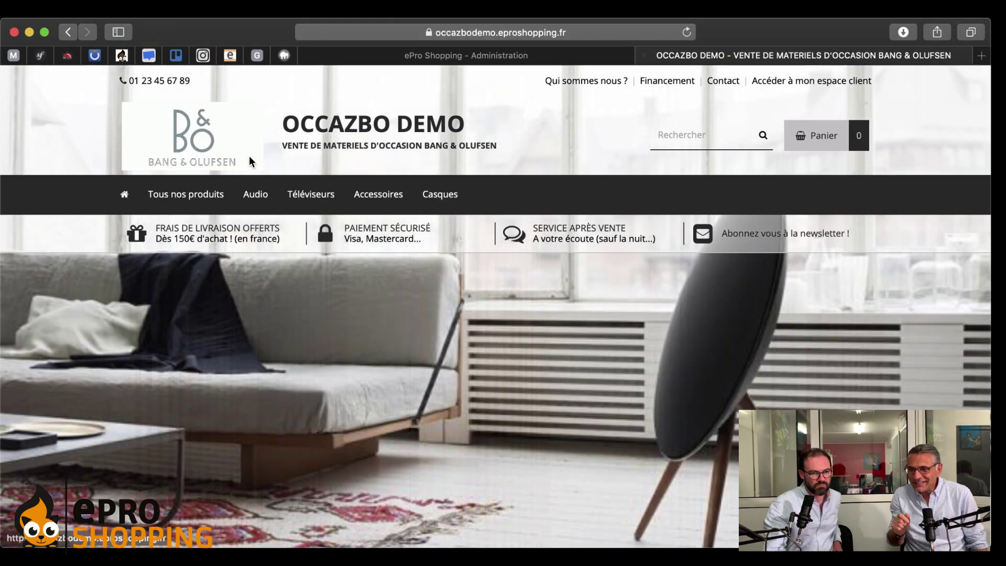
{"action": "left_click", "coordinate": [184, 147]}
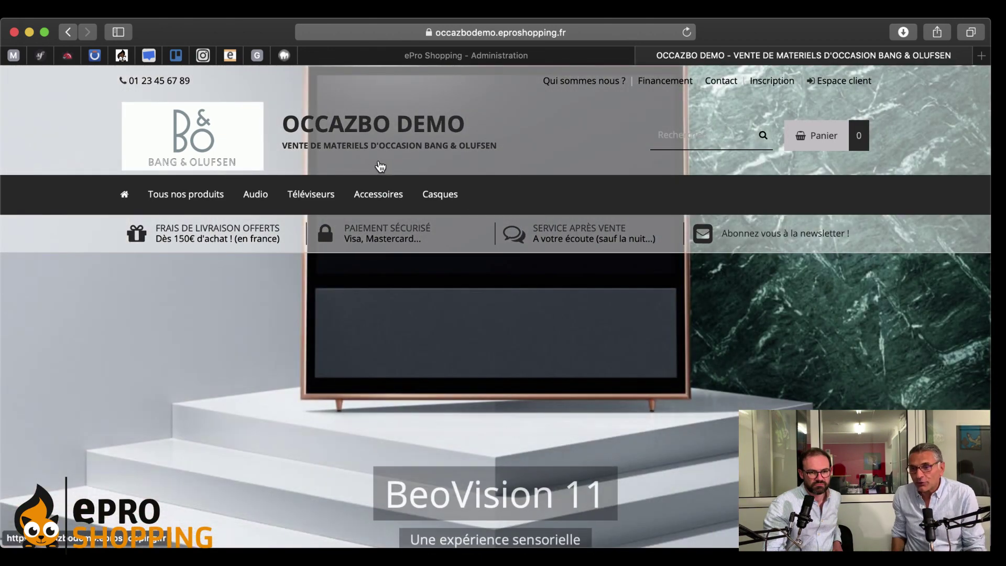
{"action": "left_click", "coordinate": [461, 190]}
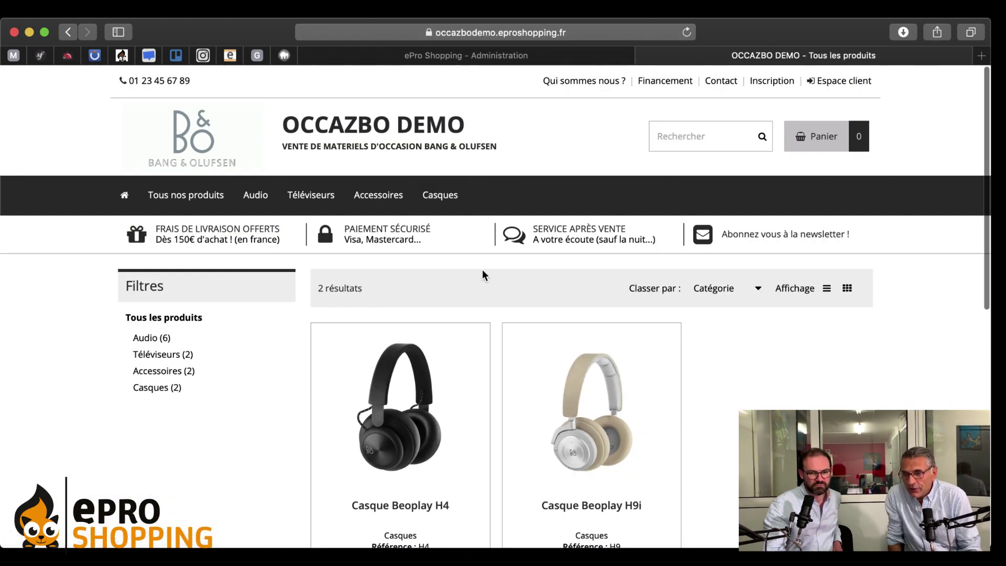
{"action": "scroll", "coordinate": [482, 271], "scroll_direction": "down", "scroll_amount": 3}
{"action": "left_click", "coordinate": [424, 322]}
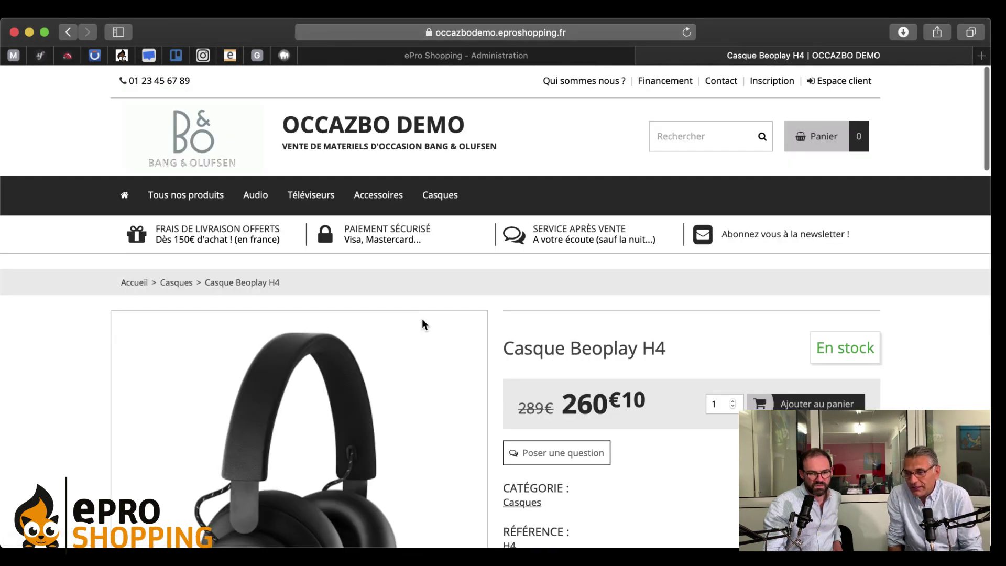
Add one Casque Beoplay H4 to the cart and open the cart.
{"action": "scroll", "coordinate": [422, 320], "scroll_direction": "down", "scroll_amount": 4}
{"action": "scroll", "coordinate": [471, 302], "scroll_direction": "down", "scroll_amount": 2}
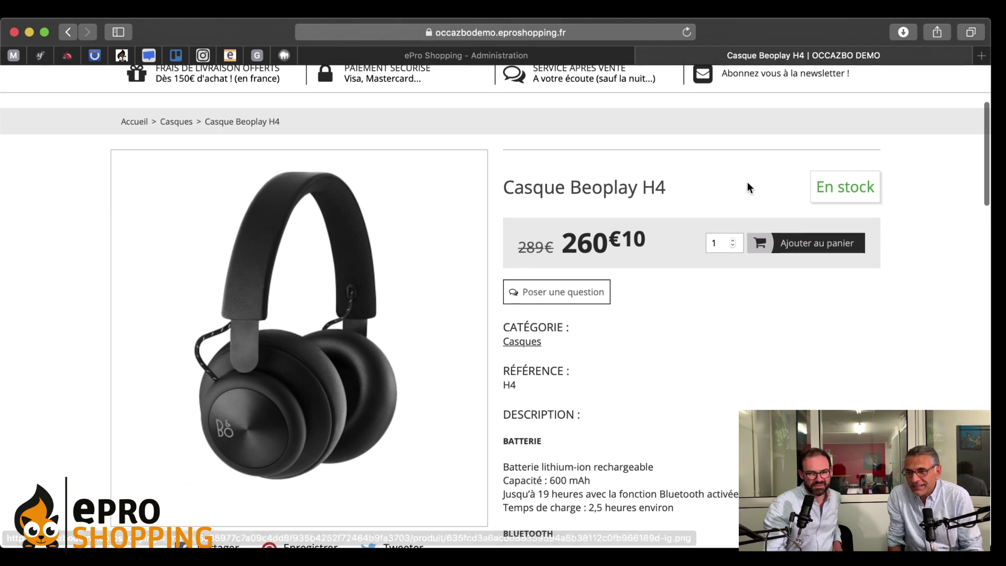
{"action": "left_click", "coordinate": [797, 251]}
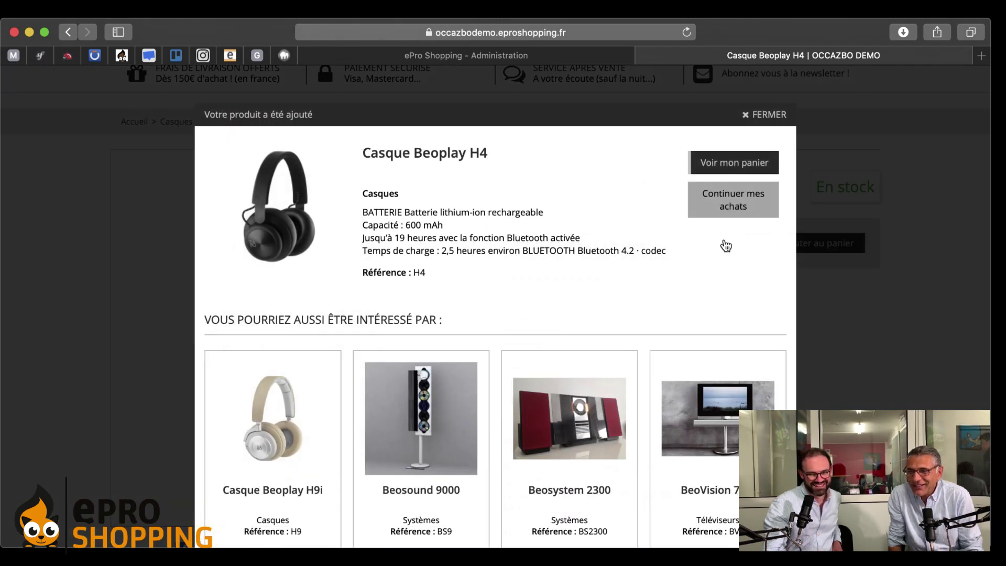
{"action": "left_click", "coordinate": [732, 157]}
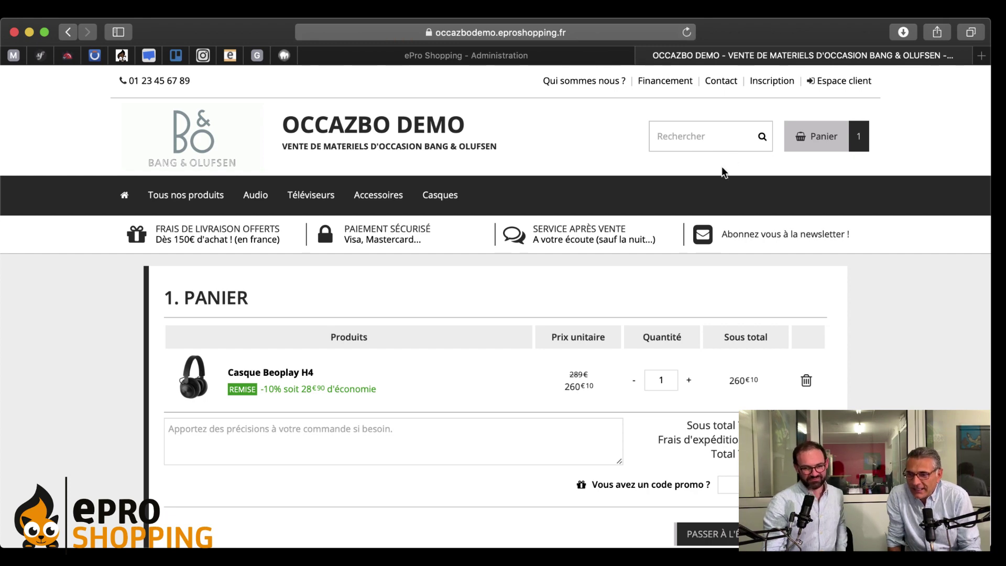
Check the estimated shipping fee in the cart and proceed to the delivery and billing information.
{"action": "scroll", "coordinate": [505, 329], "scroll_direction": "down", "scroll_amount": 2}
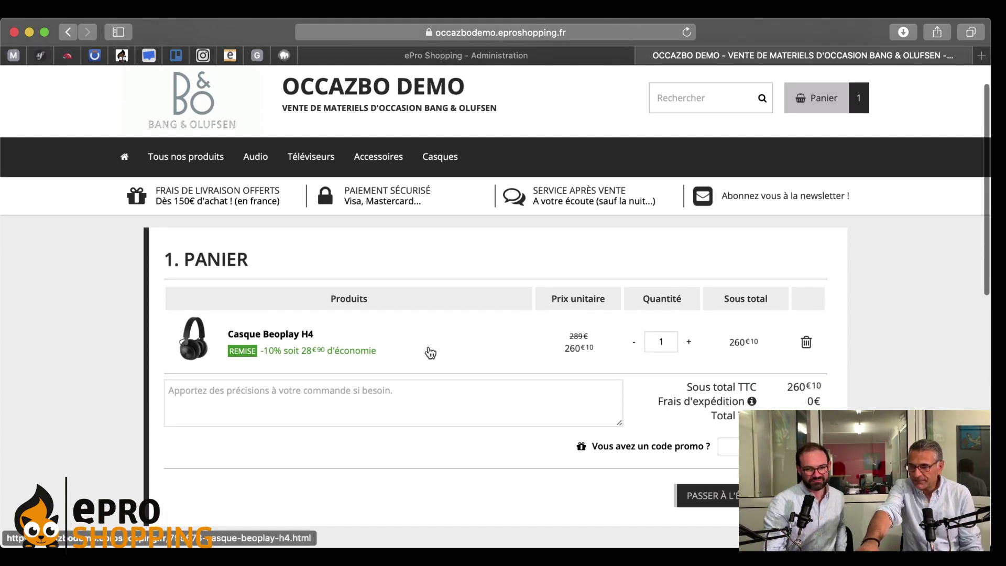
{"action": "scroll", "coordinate": [427, 352], "scroll_direction": "down", "scroll_amount": 1}
{"action": "mouse_move", "coordinate": [752, 375]}
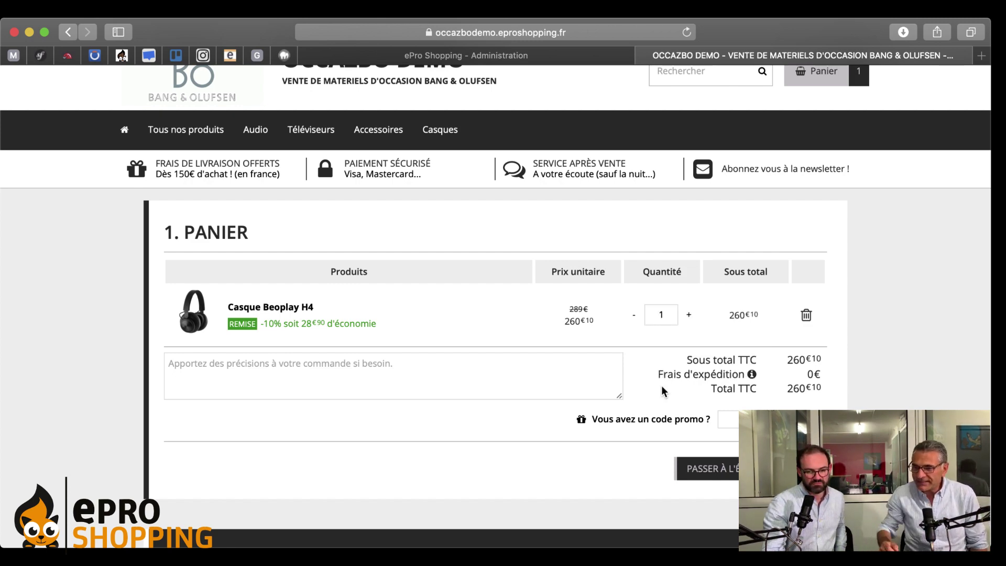
{"action": "scroll", "coordinate": [661, 391], "scroll_direction": "down", "scroll_amount": 2}
{"action": "left_click", "coordinate": [715, 442]}
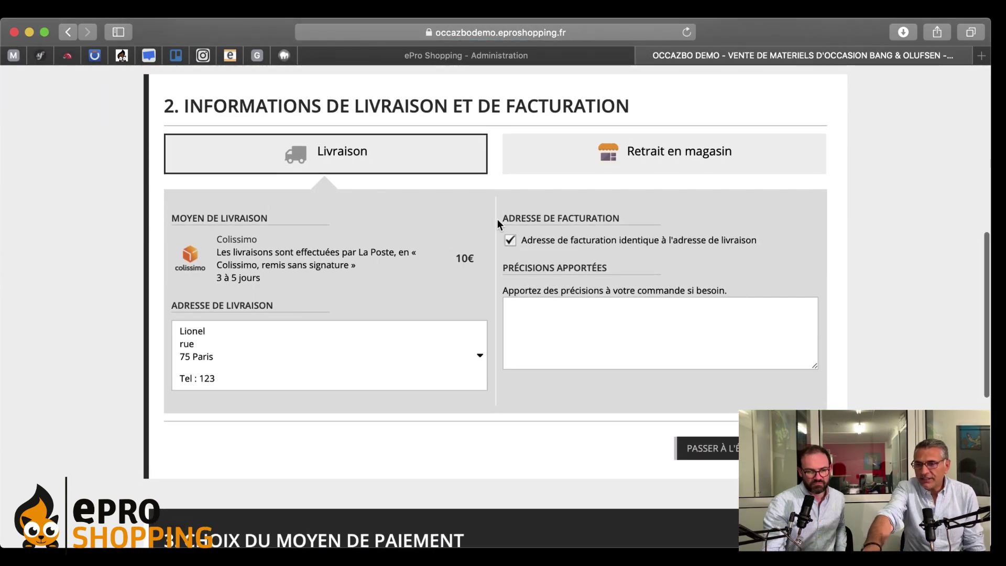
Continue to payment with Colissimo home delivery, and check the shipping fee in the order summary.
{"action": "scroll", "coordinate": [497, 224], "scroll_direction": "up", "scroll_amount": 1}
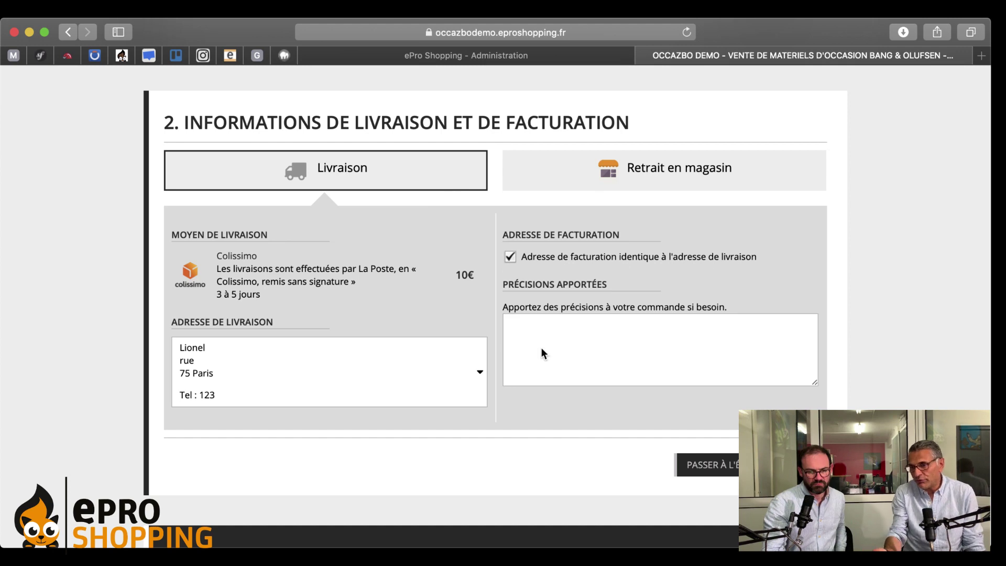
{"action": "left_click", "coordinate": [734, 466]}
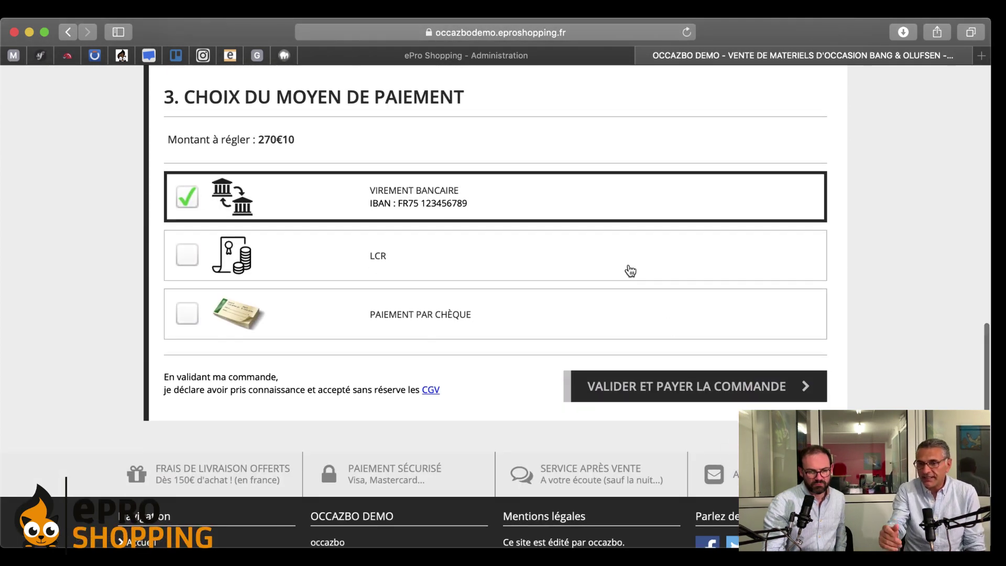
{"action": "scroll", "coordinate": [633, 255], "scroll_direction": "up", "scroll_amount": 15}
{"action": "scroll", "coordinate": [627, 264], "scroll_direction": "up", "scroll_amount": 2}
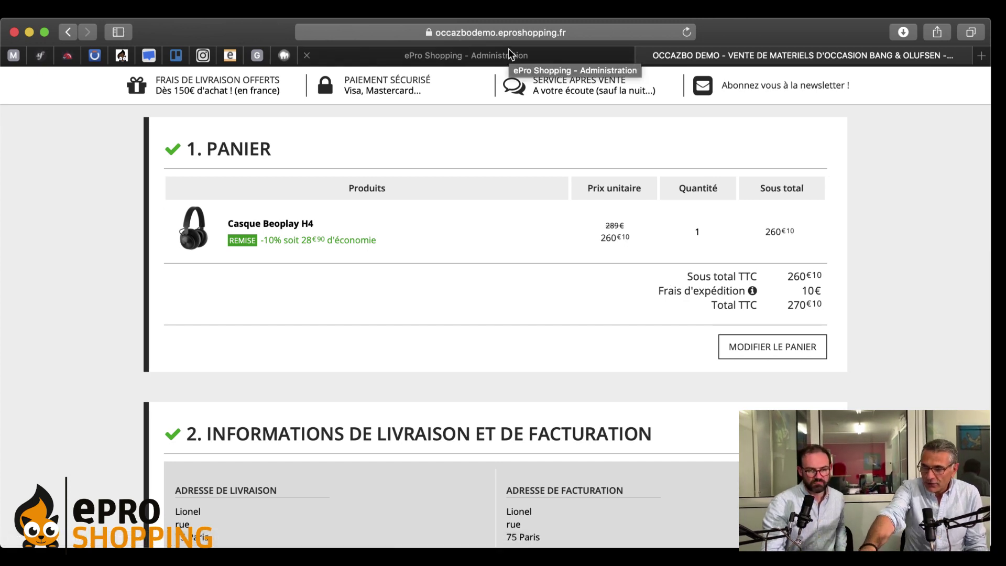
Reopen the cart for changes, add one BeoVision 7-40 from the Téléviseurs category, and view the cart.
{"action": "left_click", "coordinate": [763, 346]}
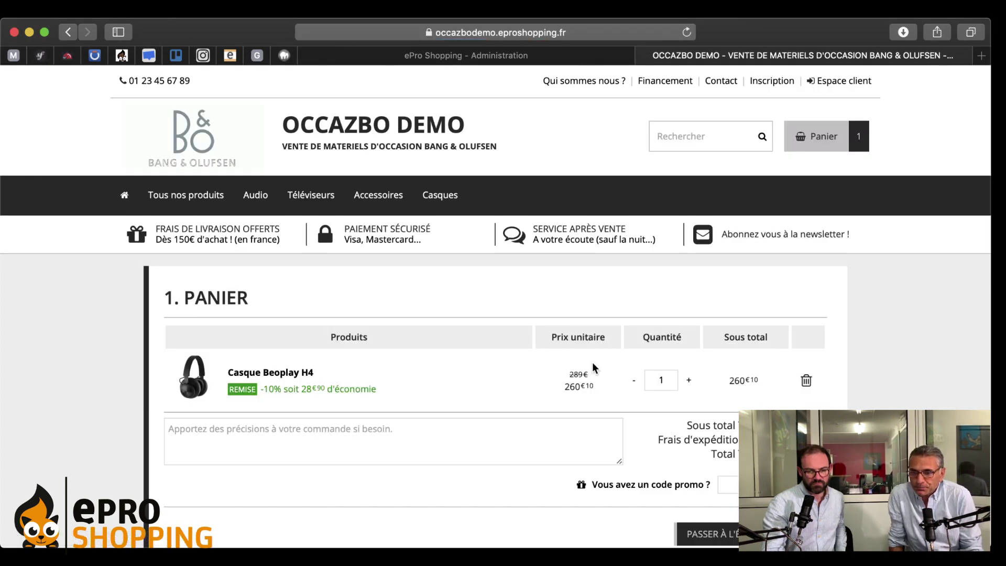
{"action": "left_click", "coordinate": [307, 199]}
{"action": "scroll", "coordinate": [408, 498], "scroll_direction": "down", "scroll_amount": 3}
{"action": "scroll", "coordinate": [407, 498], "scroll_direction": "down", "scroll_amount": 3}
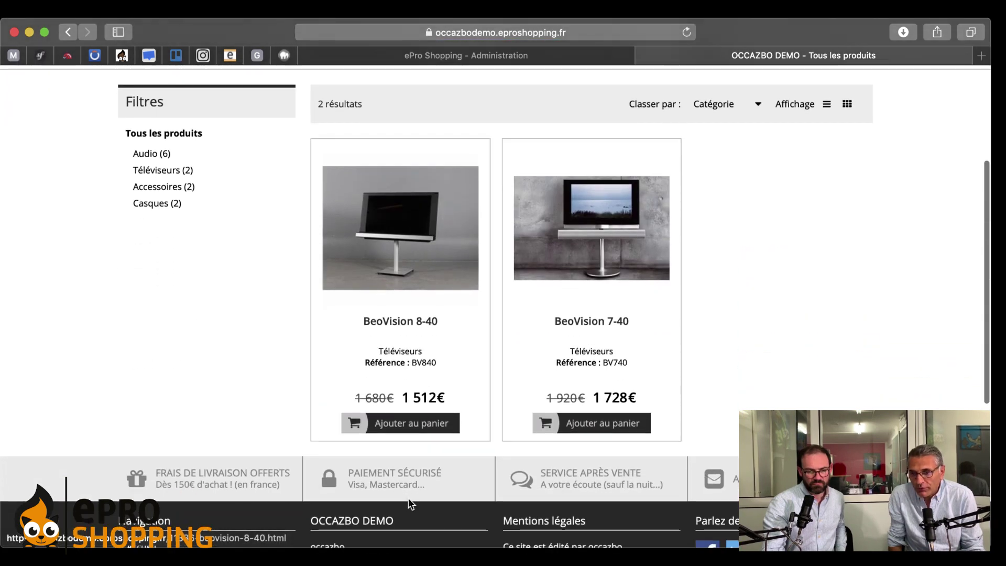
{"action": "left_click", "coordinate": [594, 226]}
{"action": "scroll", "coordinate": [571, 325], "scroll_direction": "down", "scroll_amount": 5}
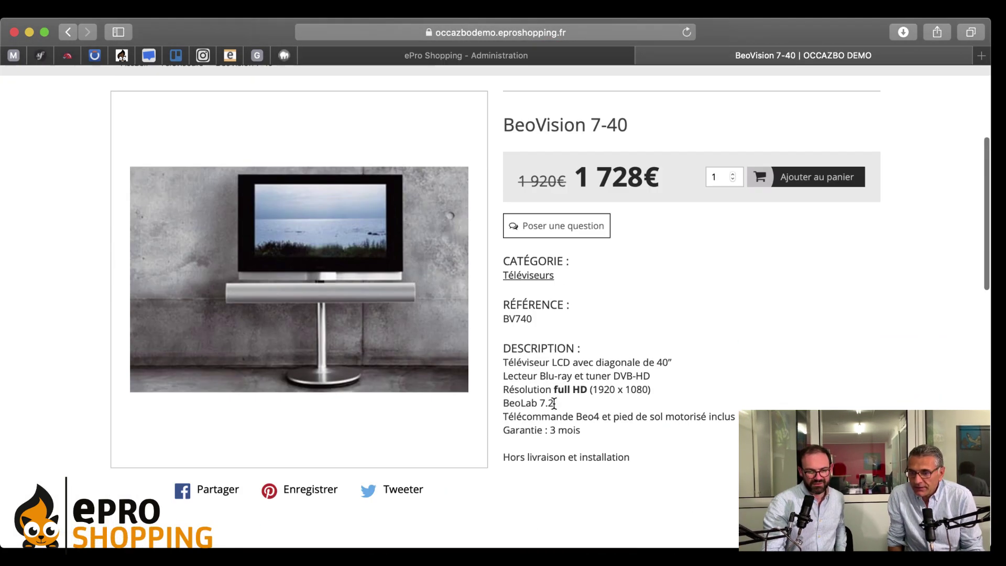
{"action": "left_click", "coordinate": [804, 164]}
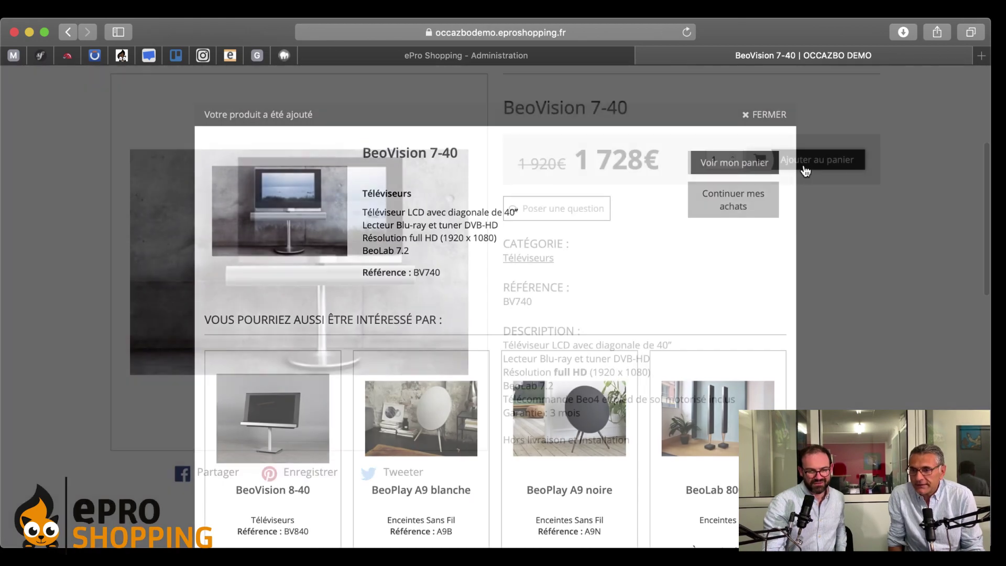
{"action": "left_click", "coordinate": [726, 167]}
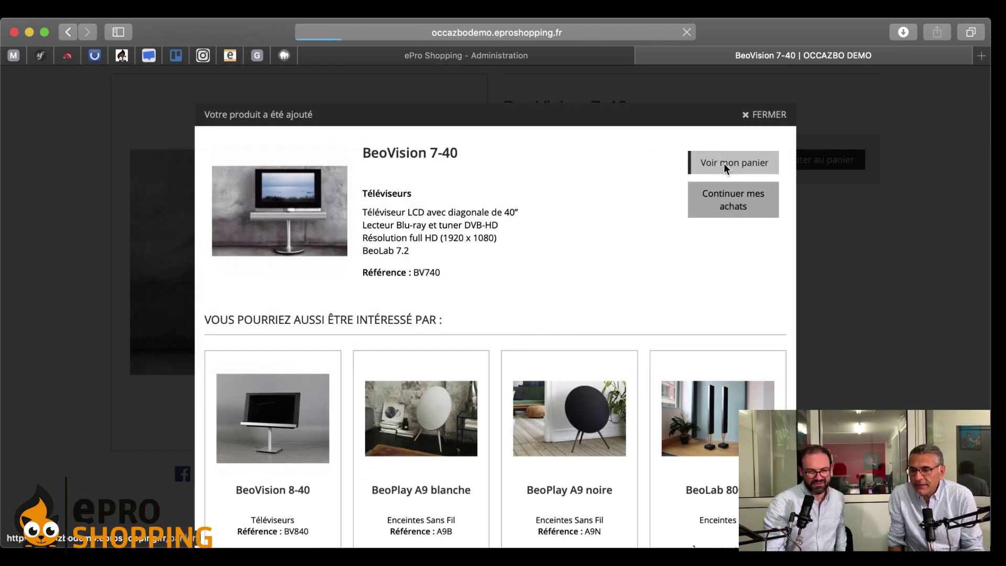
Check the estimated shipping fee for the headphones and television together, and proceed to the delivery information.
{"action": "scroll", "coordinate": [570, 351], "scroll_direction": "down", "scroll_amount": 3}
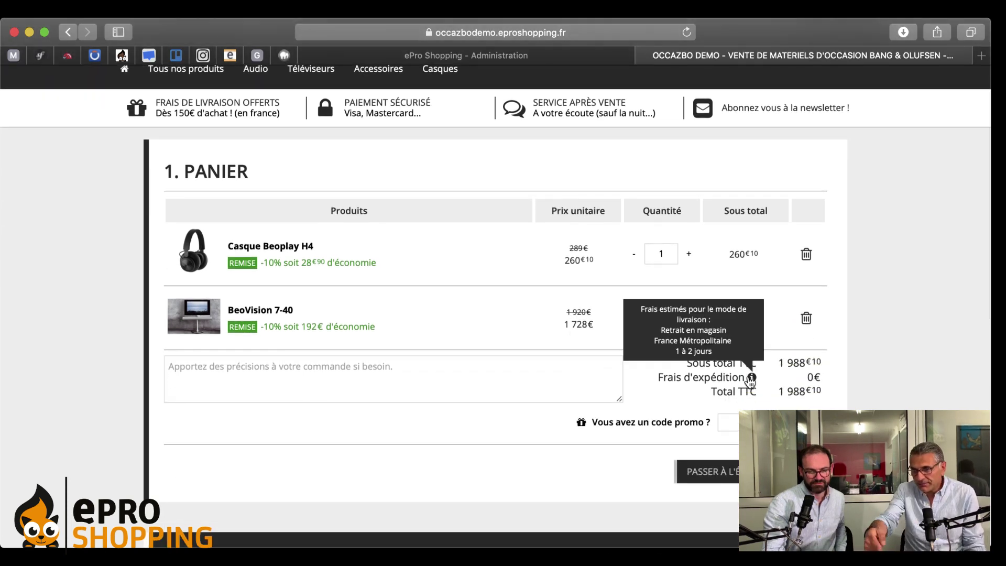
{"action": "scroll", "coordinate": [636, 454], "scroll_direction": "down", "scroll_amount": 3}
{"action": "left_click", "coordinate": [717, 325]}
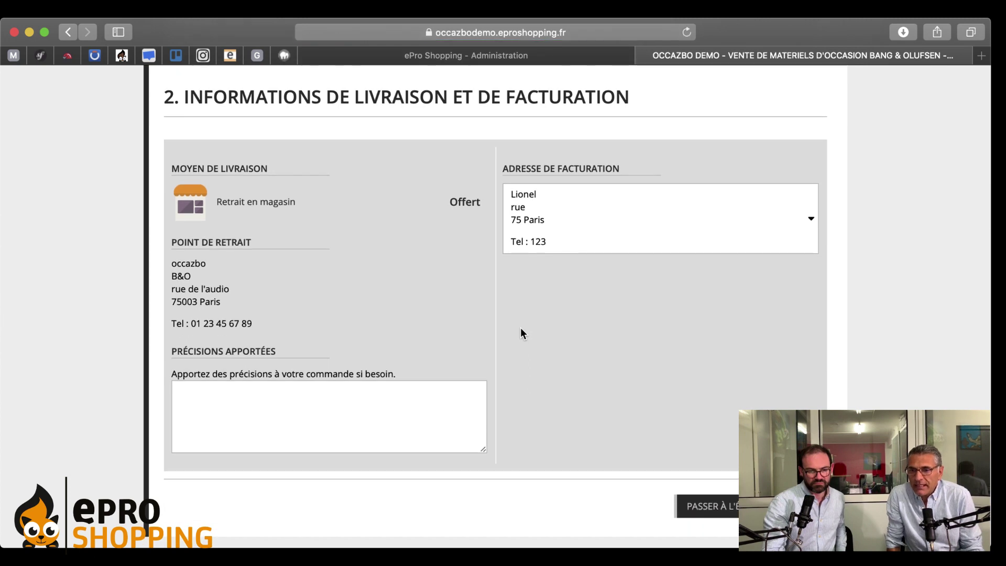
Review the delivery mode offered for the mixed cart and continue to the payment choice with in-store pickup.
{"action": "scroll", "coordinate": [520, 328], "scroll_direction": "up", "scroll_amount": 2}
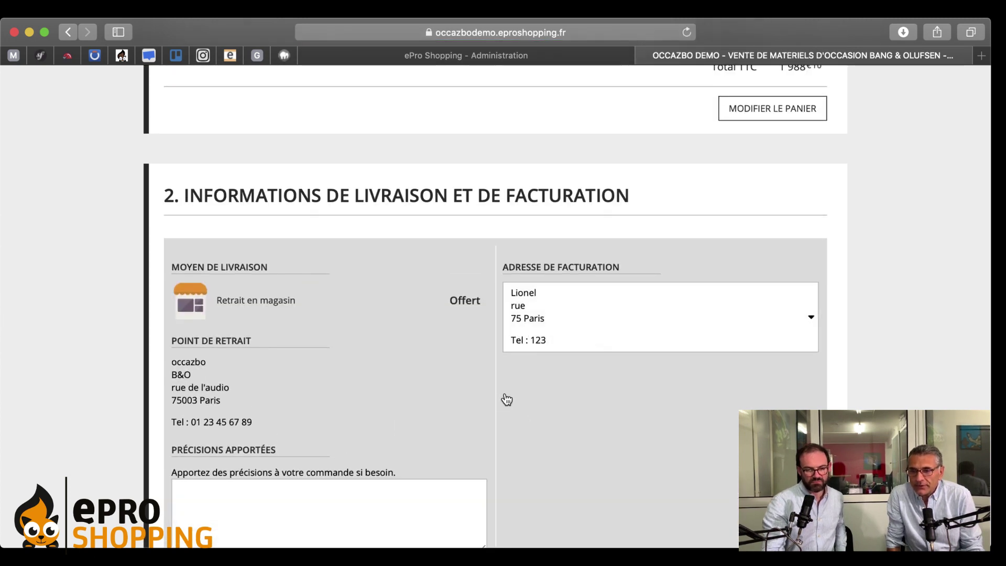
{"action": "scroll", "coordinate": [516, 414], "scroll_direction": "down", "scroll_amount": 3}
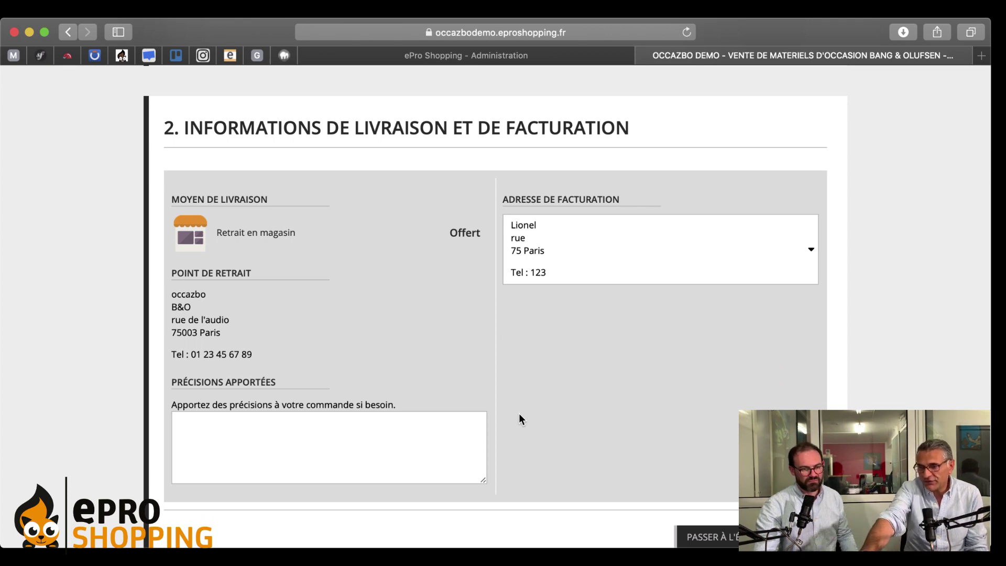
{"action": "scroll", "coordinate": [519, 414], "scroll_direction": "down", "scroll_amount": 3}
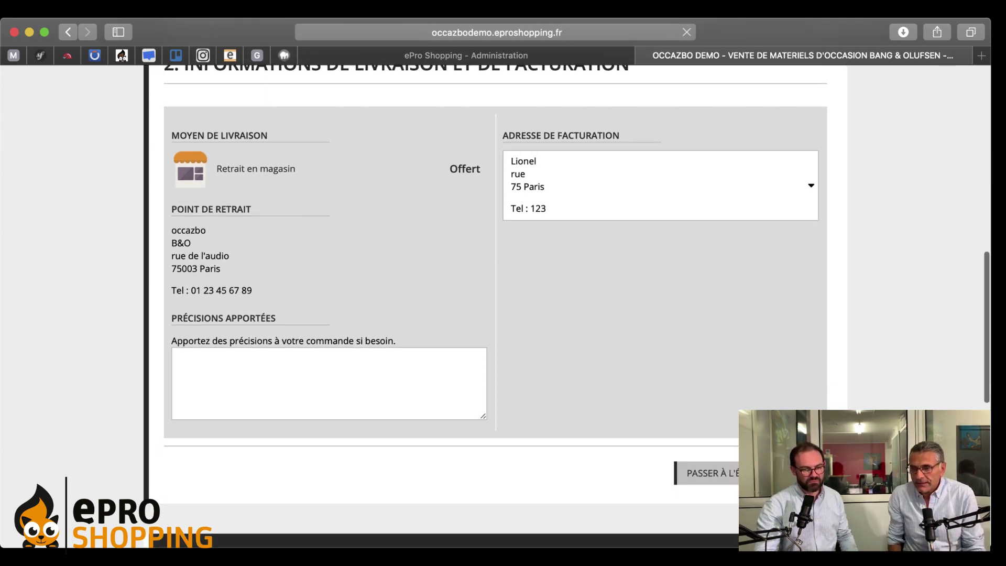
{"action": "left_click", "coordinate": [712, 473]}
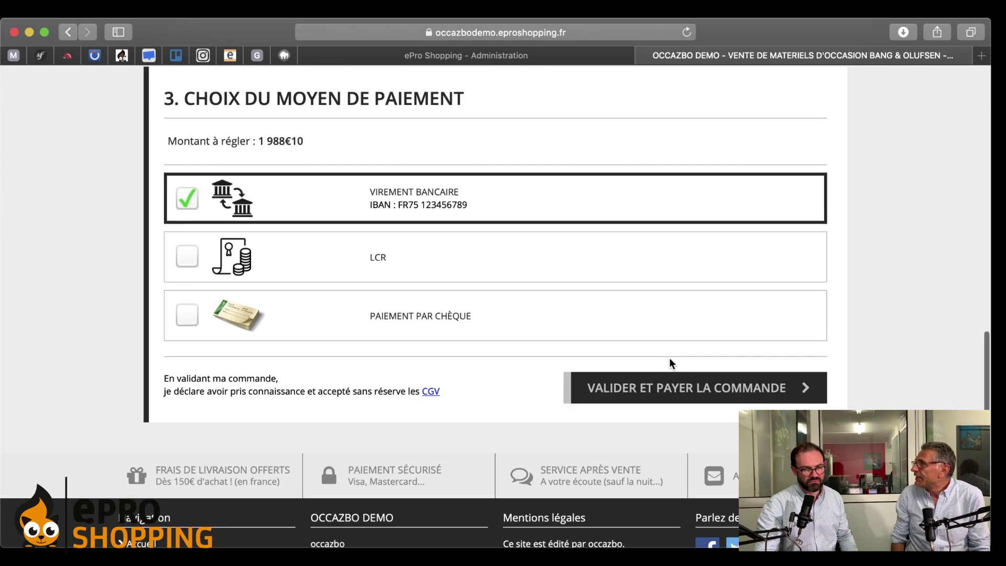
Check the order's delivery summary and reopen the delivery and billing information for changes.
{"action": "scroll", "coordinate": [672, 362], "scroll_direction": "up", "scroll_amount": 10}
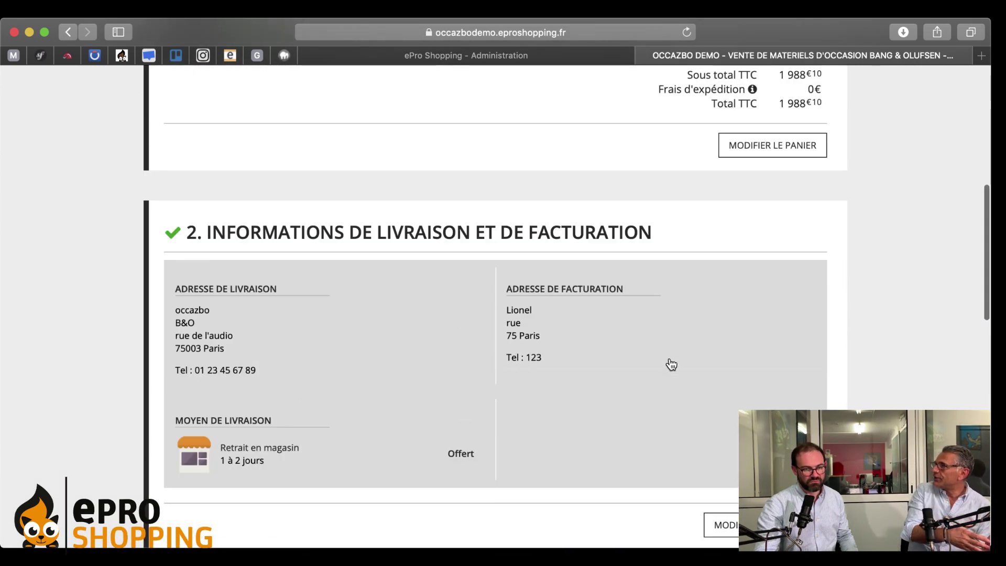
{"action": "scroll", "coordinate": [672, 363], "scroll_direction": "down", "scroll_amount": 3}
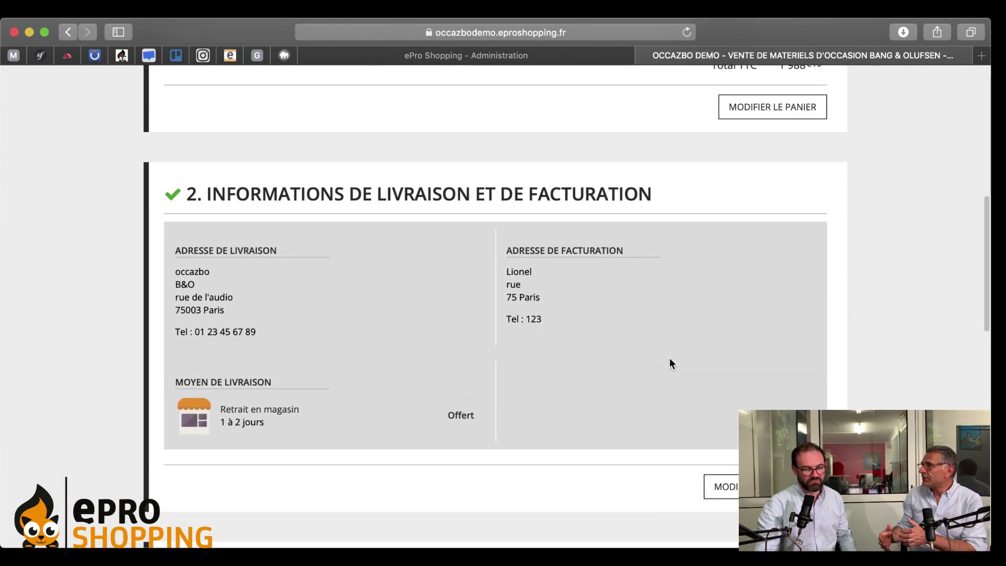
{"action": "left_click", "coordinate": [733, 493]}
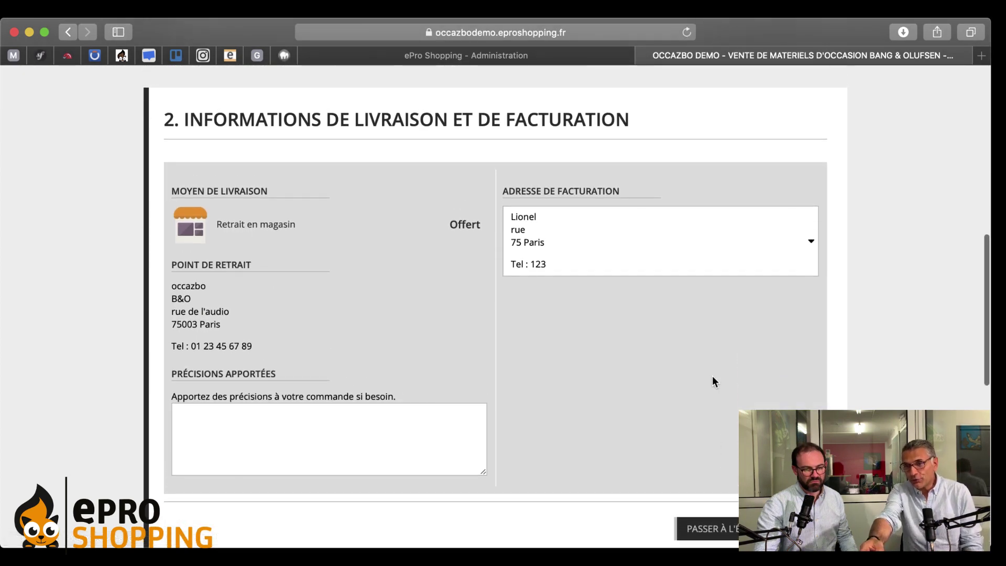
In the shop administration, start adding a Transporteur privé delivery mode to Tarif standard, priced at 50,00 € for one product.
{"action": "left_click", "coordinate": [513, 56]}
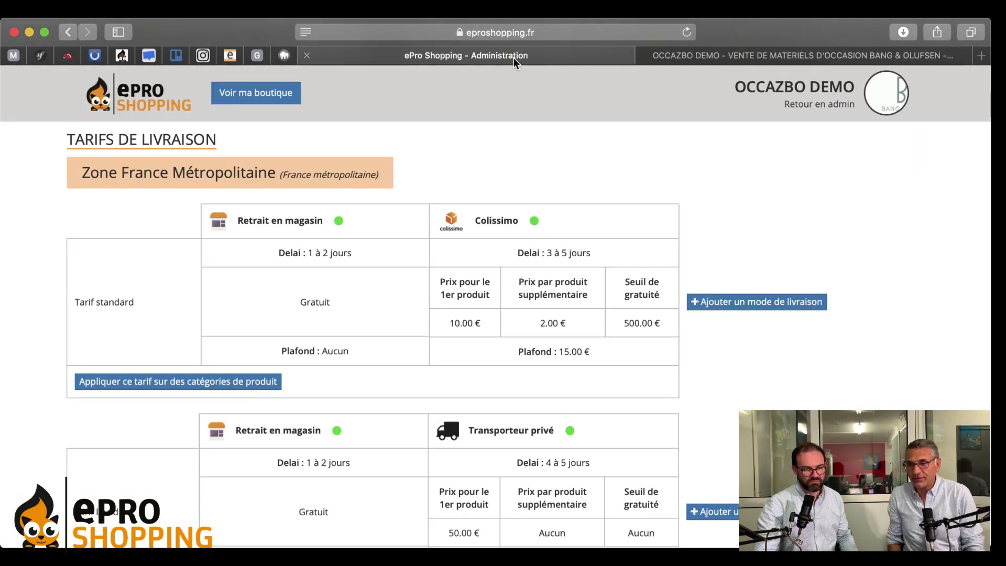
{"action": "scroll", "coordinate": [516, 360], "scroll_direction": "down", "scroll_amount": 3}
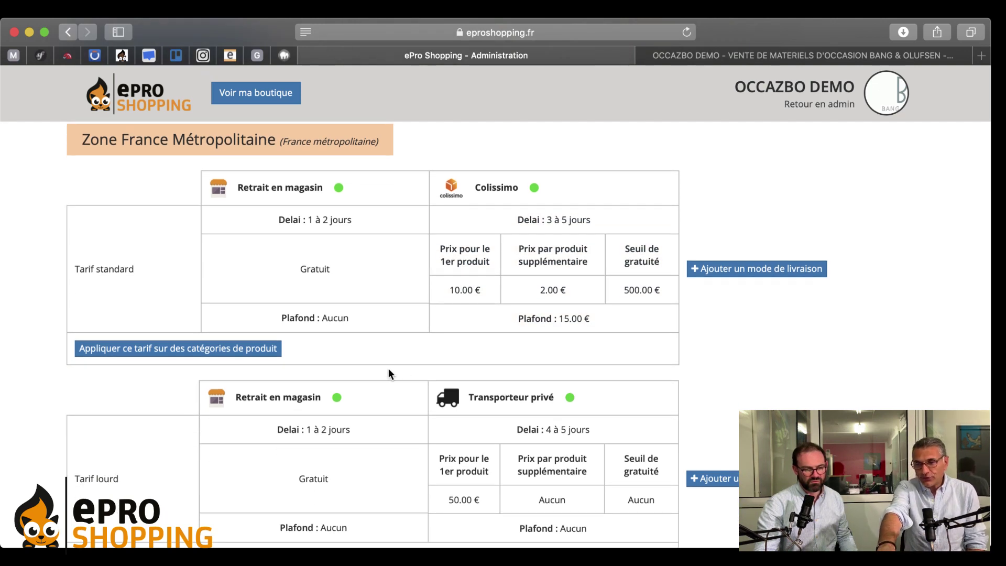
{"action": "scroll", "coordinate": [388, 370], "scroll_direction": "down", "scroll_amount": 2}
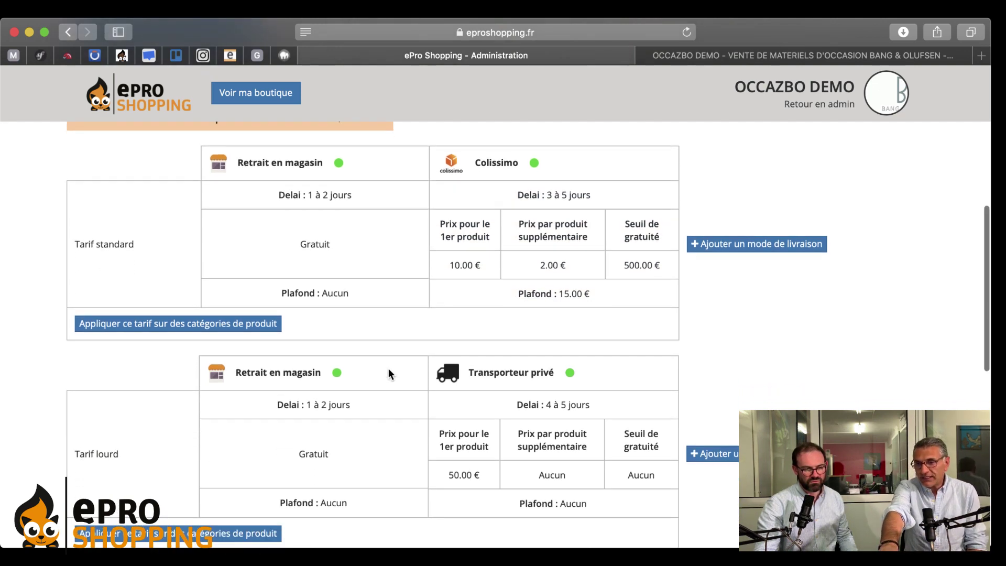
{"action": "left_click", "coordinate": [194, 333]}
{"action": "left_click", "coordinate": [593, 278]}
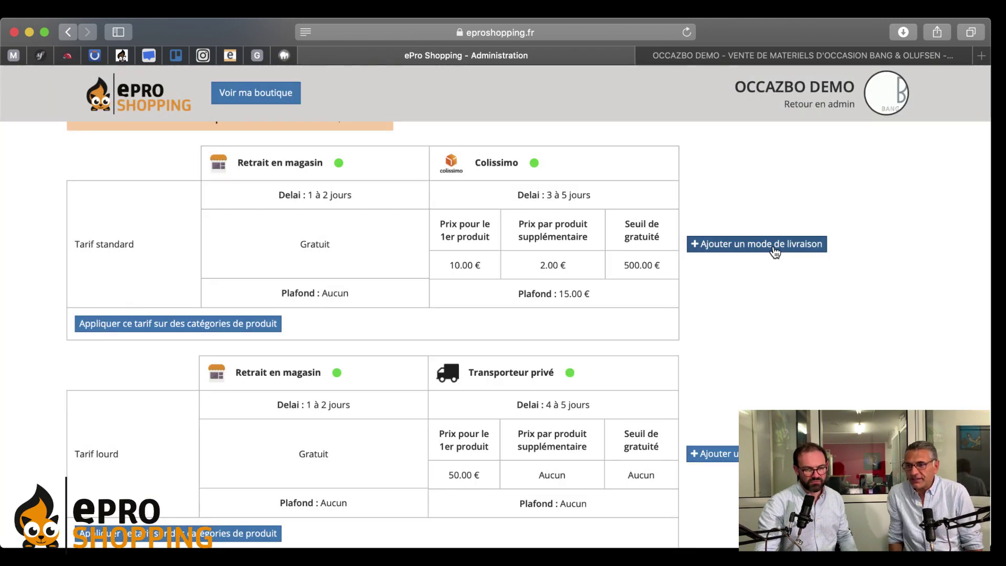
{"action": "left_click", "coordinate": [776, 246]}
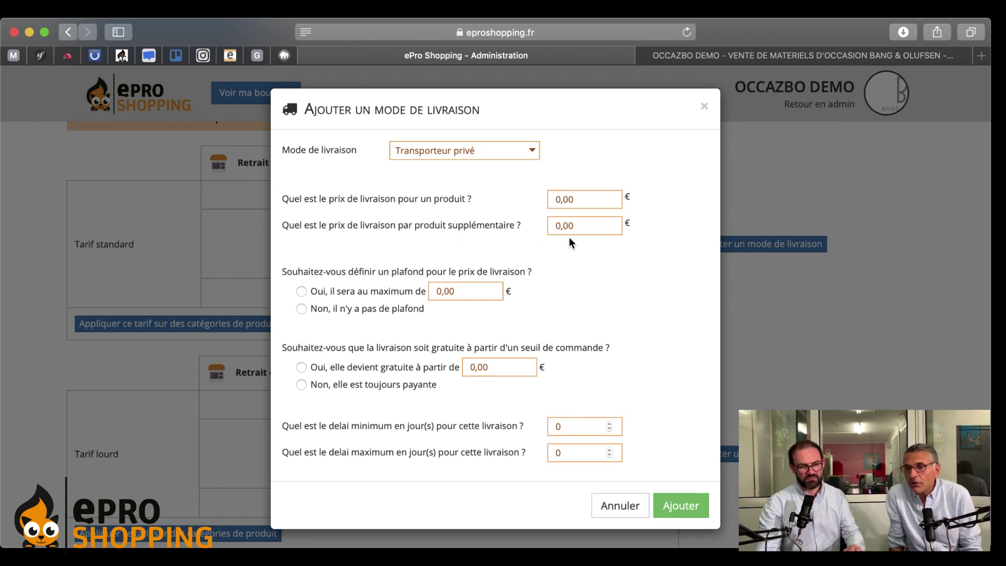
{"action": "left_click", "coordinate": [561, 203]}
{"action": "left_click", "coordinate": [532, 98]}
{"action": "left_click", "coordinate": [557, 207]}
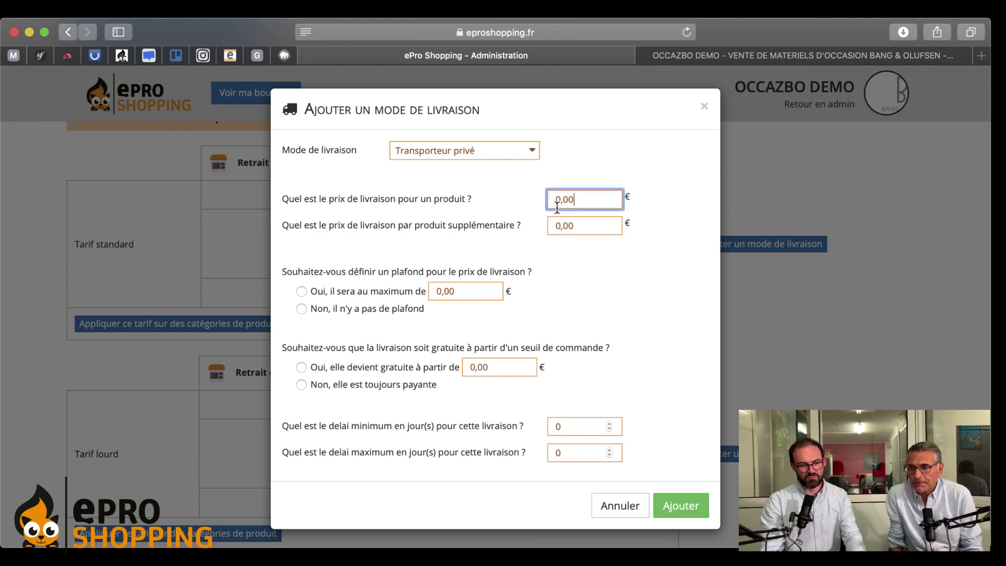
{"action": "type", "text": "5"}
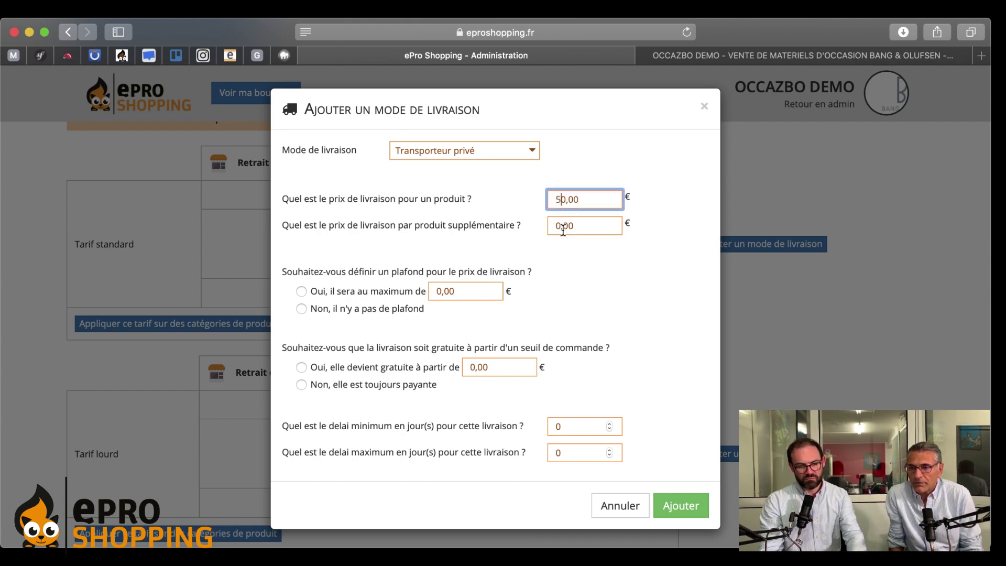
{"action": "left_click", "coordinate": [514, 224]}
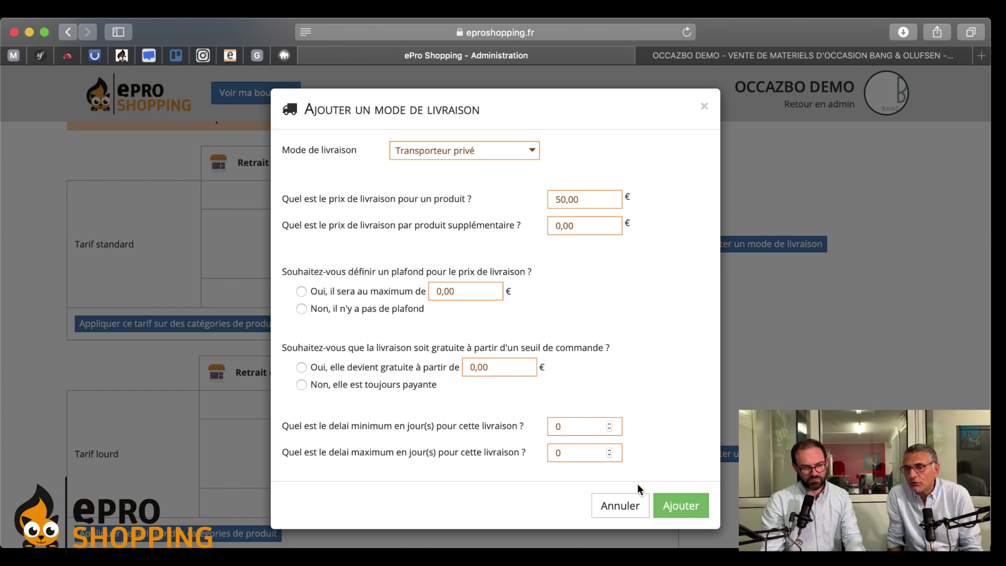
Set the carrier's delivery delay to a minimum of 4 days and a maximum of 5 days, and add the mode.
{"action": "left_click", "coordinate": [609, 424]}
{"action": "left_click", "coordinate": [609, 424]}
{"action": "left_click", "coordinate": [609, 423]}
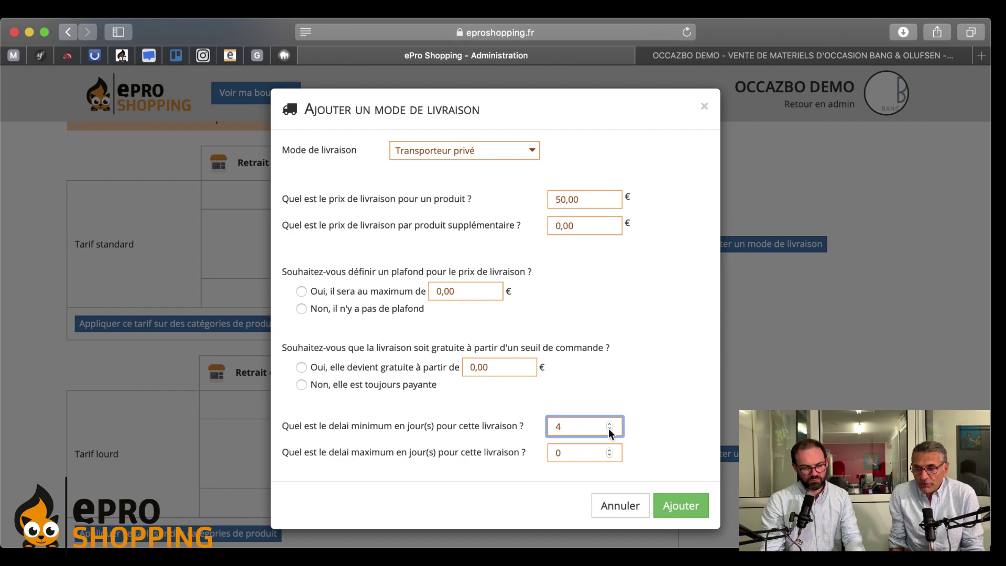
{"action": "left_click", "coordinate": [609, 451]}
{"action": "left_click", "coordinate": [609, 450]}
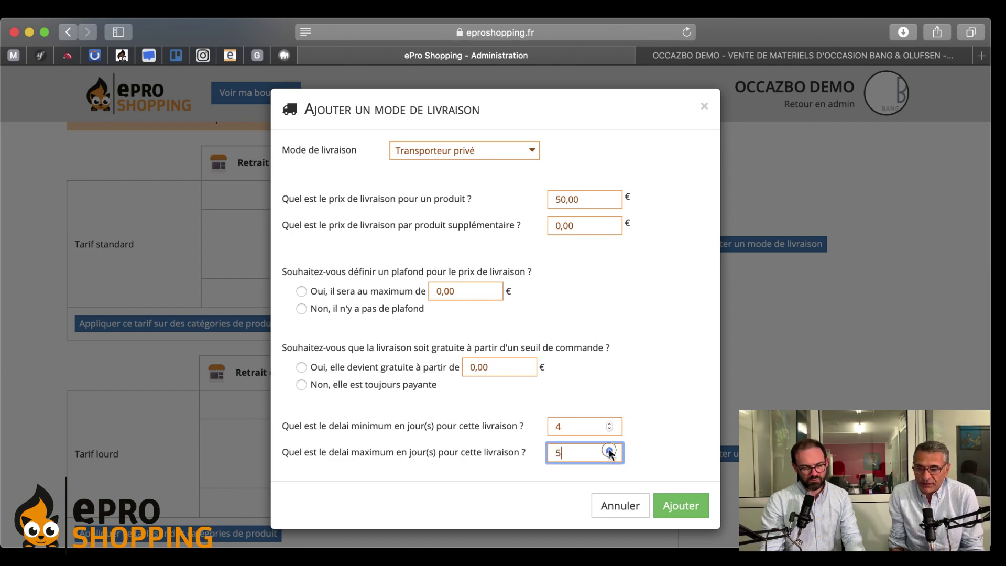
{"action": "left_click", "coordinate": [679, 502]}
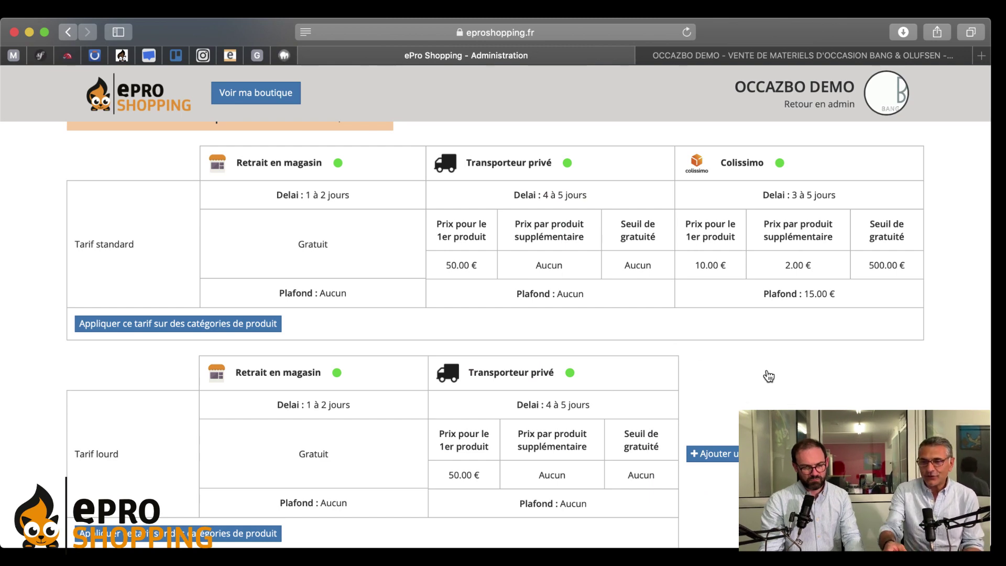
Compare the delivery modes and prices of Tarif standard and Tarif lourd in the France Métropolitaine zone.
{"action": "scroll", "coordinate": [778, 375], "scroll_direction": "up", "scroll_amount": 1}
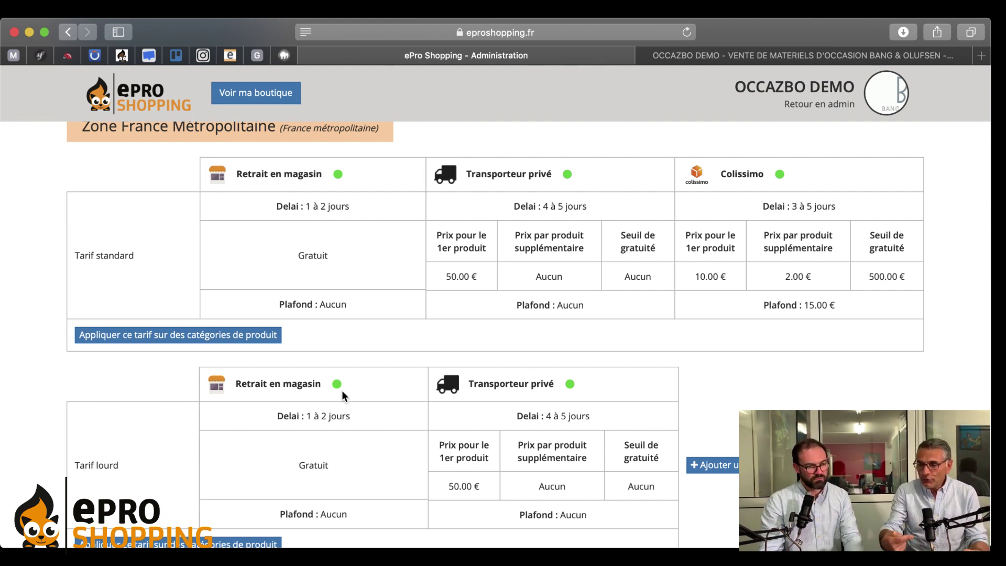
{"action": "scroll", "coordinate": [118, 376], "scroll_direction": "down", "scroll_amount": 1}
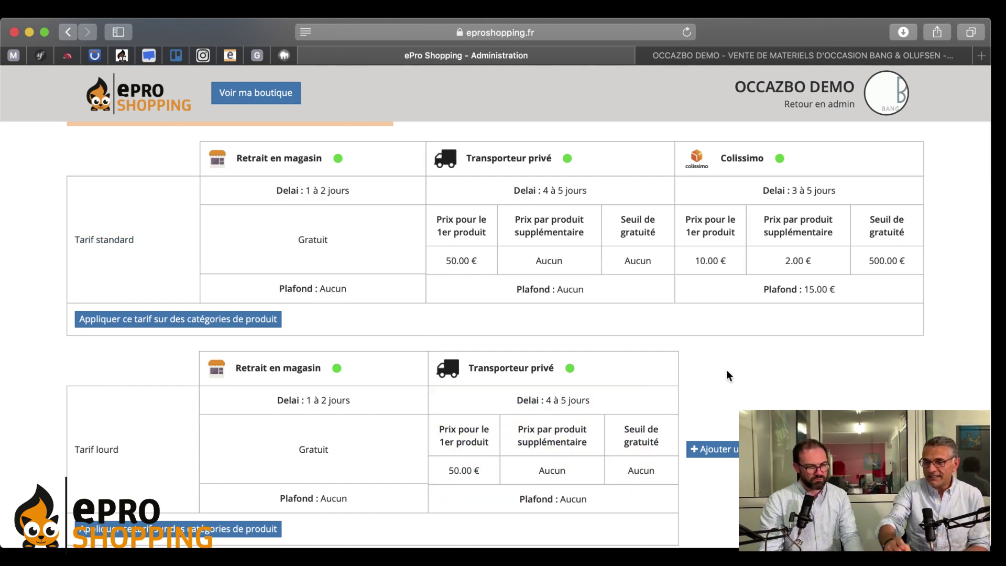
{"action": "scroll", "coordinate": [727, 370], "scroll_direction": "up", "scroll_amount": 1}
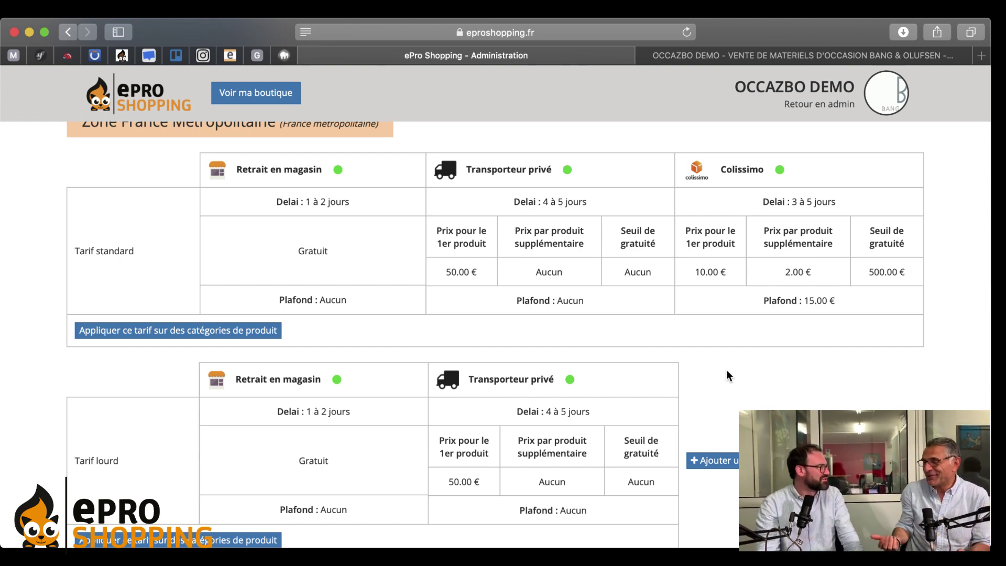
{"action": "scroll", "coordinate": [726, 370], "scroll_direction": "down", "scroll_amount": 2}
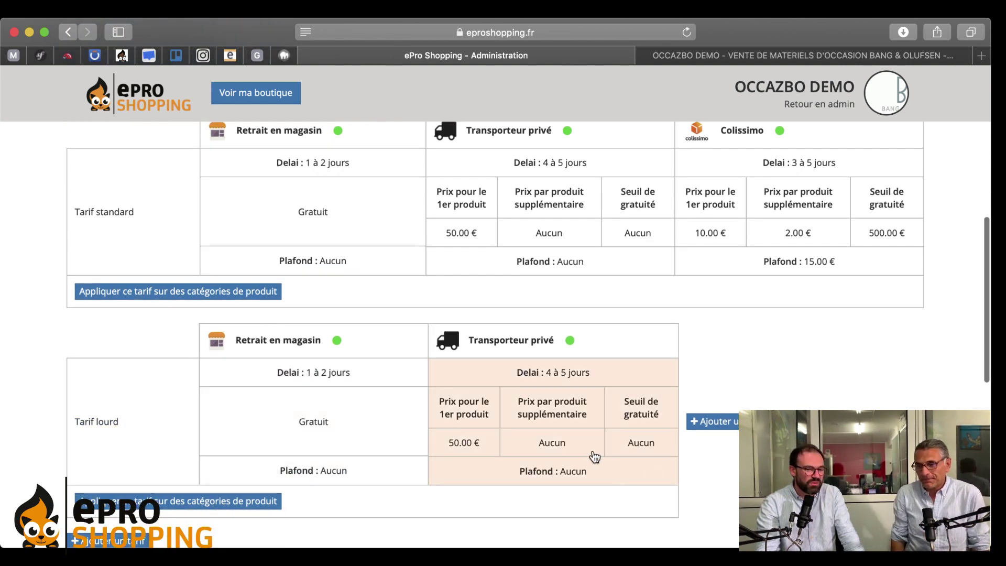
{"action": "scroll", "coordinate": [595, 309], "scroll_direction": "up", "scroll_amount": 2}
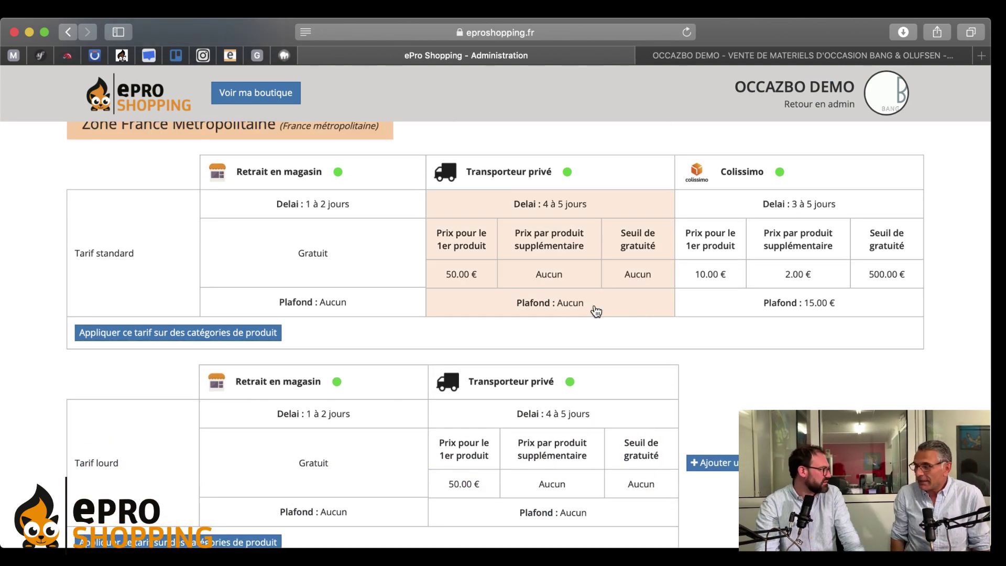
{"action": "scroll", "coordinate": [596, 311], "scroll_direction": "down", "scroll_amount": 1}
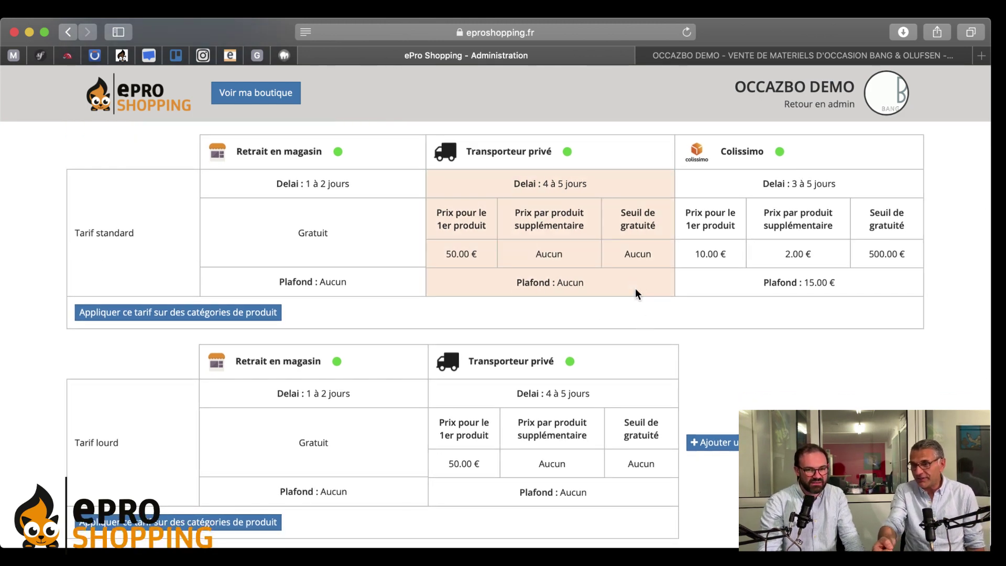
Return to the storefront, reopen the cart with the headphones and television, proceed to the delivery information, and choose Livraison.
{"action": "left_click", "coordinate": [732, 59]}
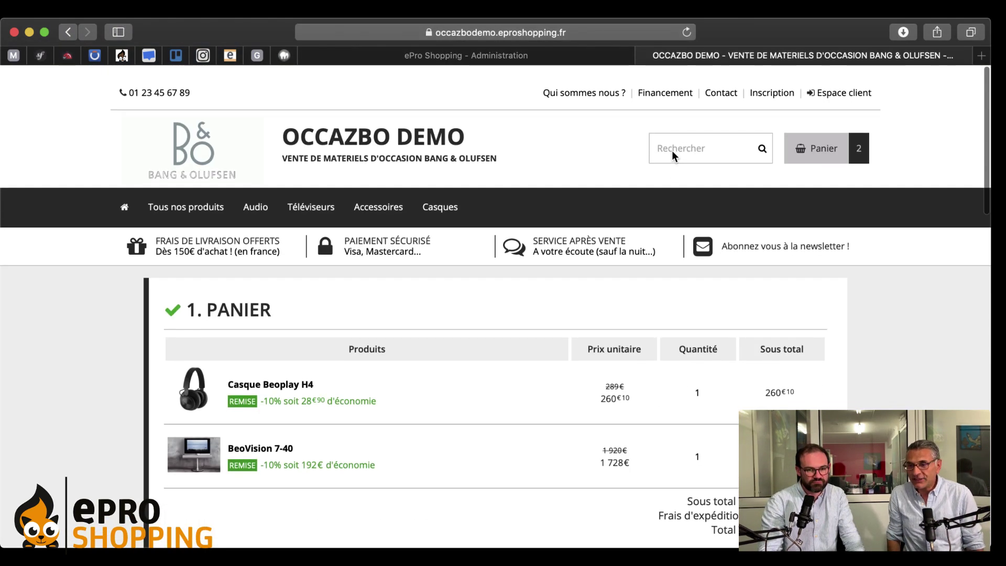
{"action": "scroll", "coordinate": [672, 150], "scroll_direction": "down", "scroll_amount": 1}
{"action": "left_click", "coordinate": [817, 135]}
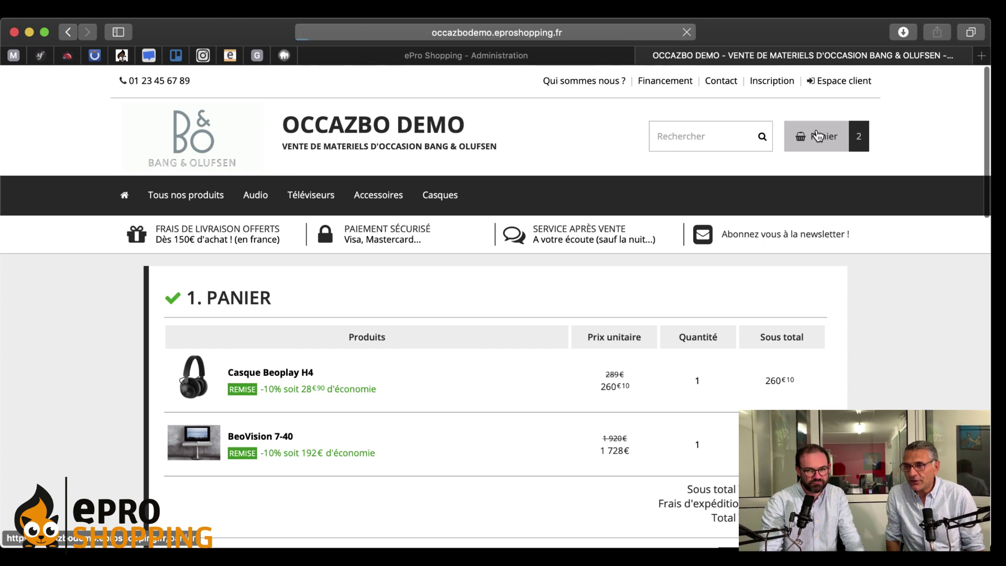
{"action": "scroll", "coordinate": [646, 247], "scroll_direction": "down", "scroll_amount": 5}
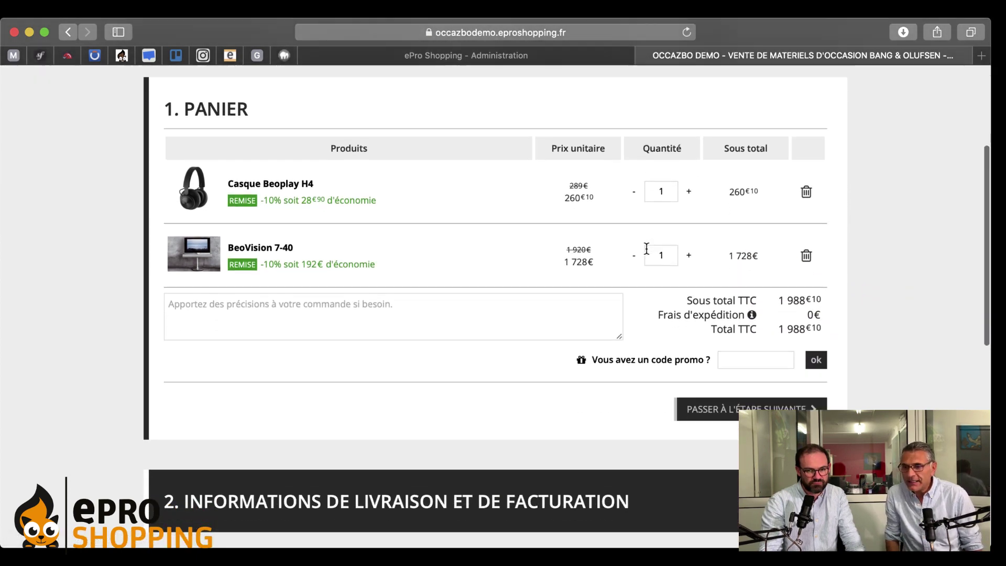
{"action": "scroll", "coordinate": [646, 247], "scroll_direction": "down", "scroll_amount": 3}
{"action": "left_click", "coordinate": [731, 286]}
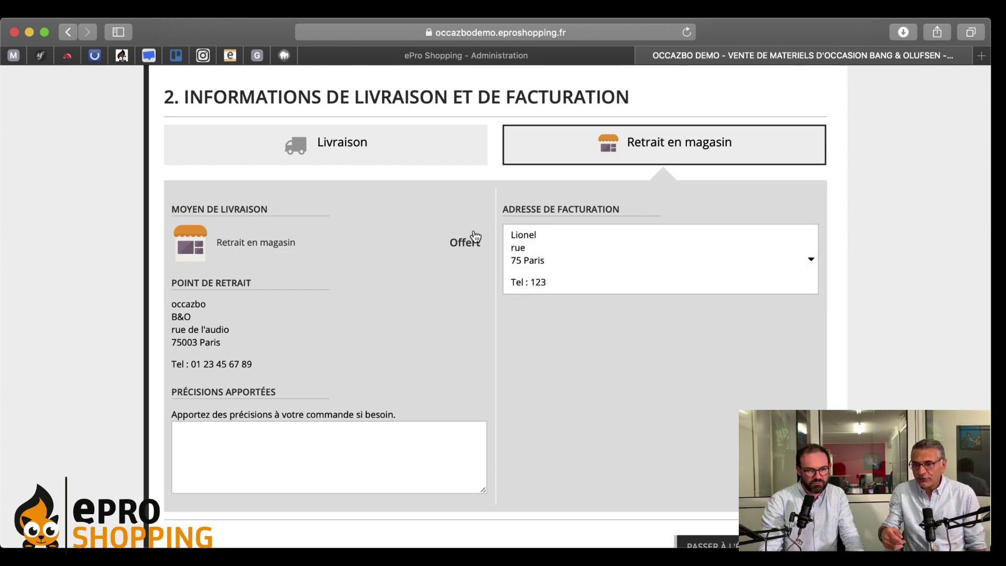
{"action": "left_click", "coordinate": [420, 135]}
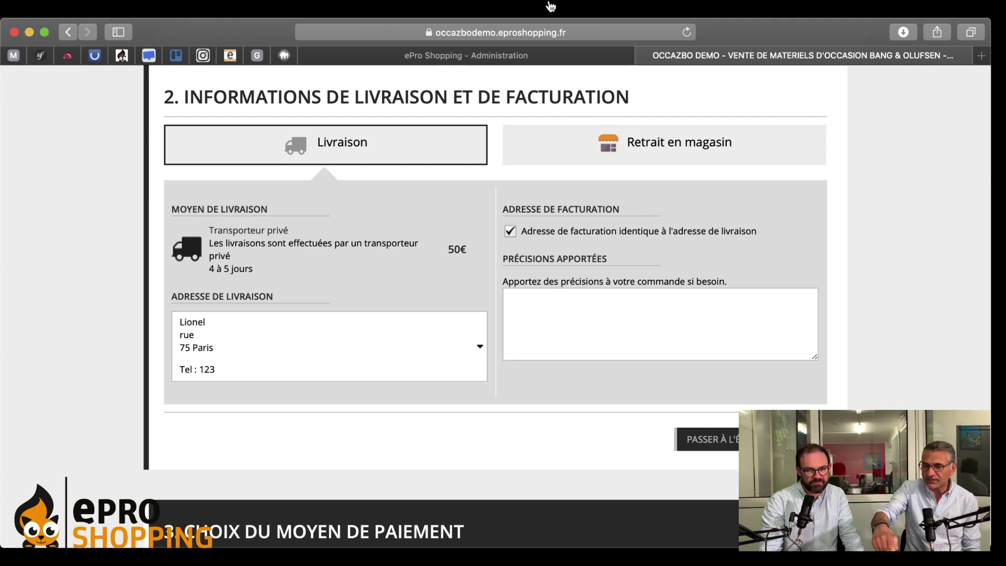
Compare the Transporteur privé rates in the administration with the delivery option offered in the storefront checkout.
{"action": "left_click", "coordinate": [517, 57]}
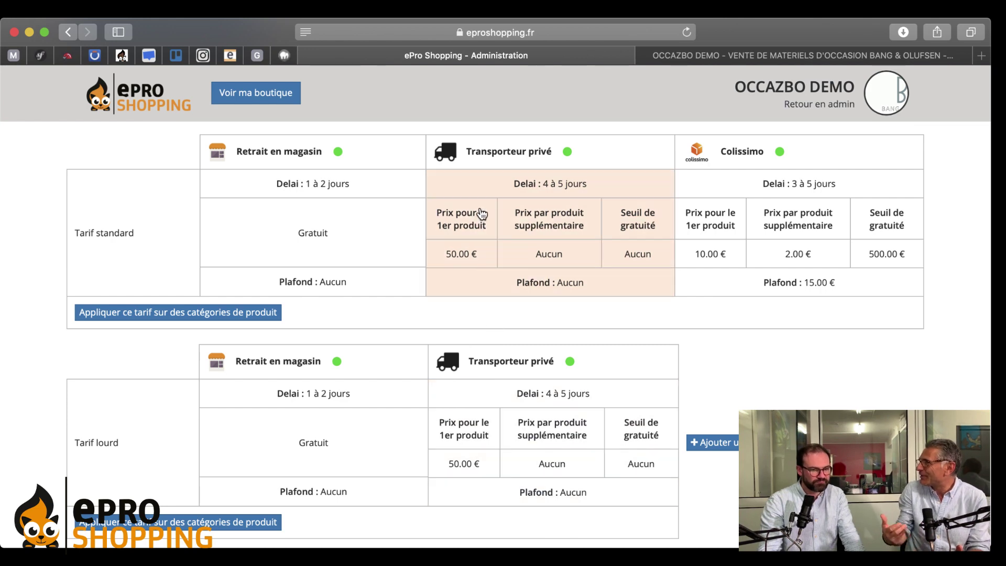
{"action": "left_click", "coordinate": [696, 57]}
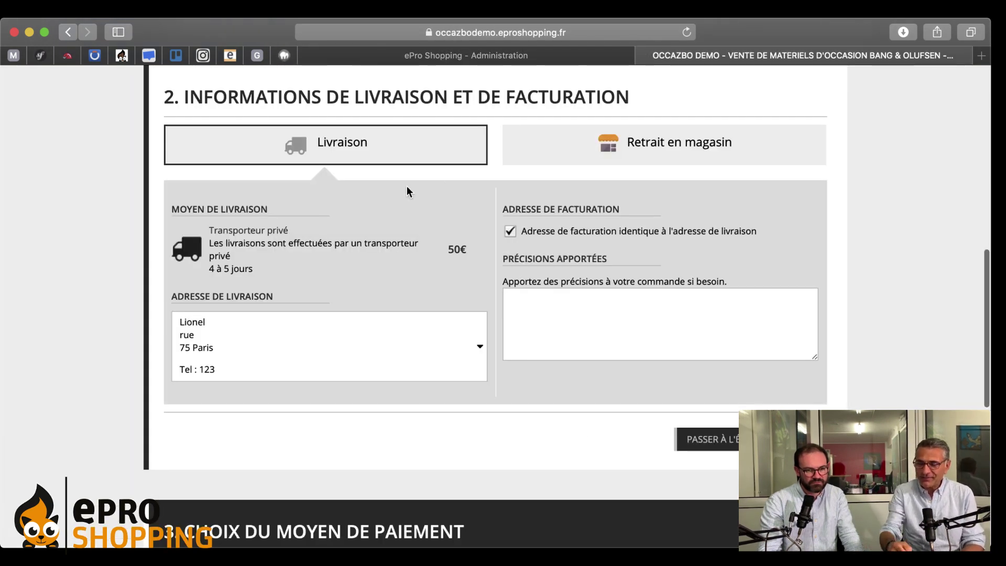
{"action": "left_click", "coordinate": [493, 55]}
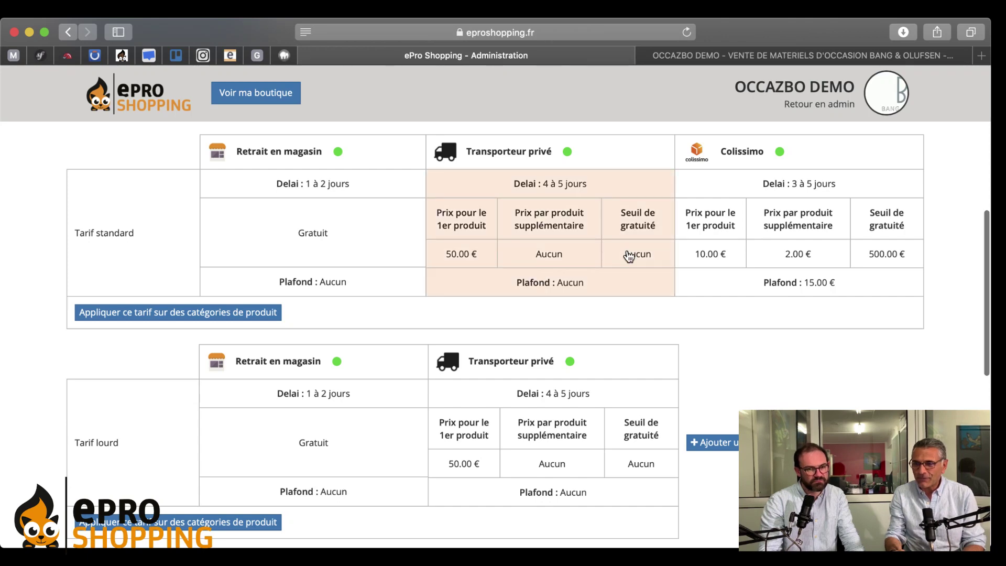
{"action": "scroll", "coordinate": [629, 255], "scroll_direction": "up", "scroll_amount": 3}
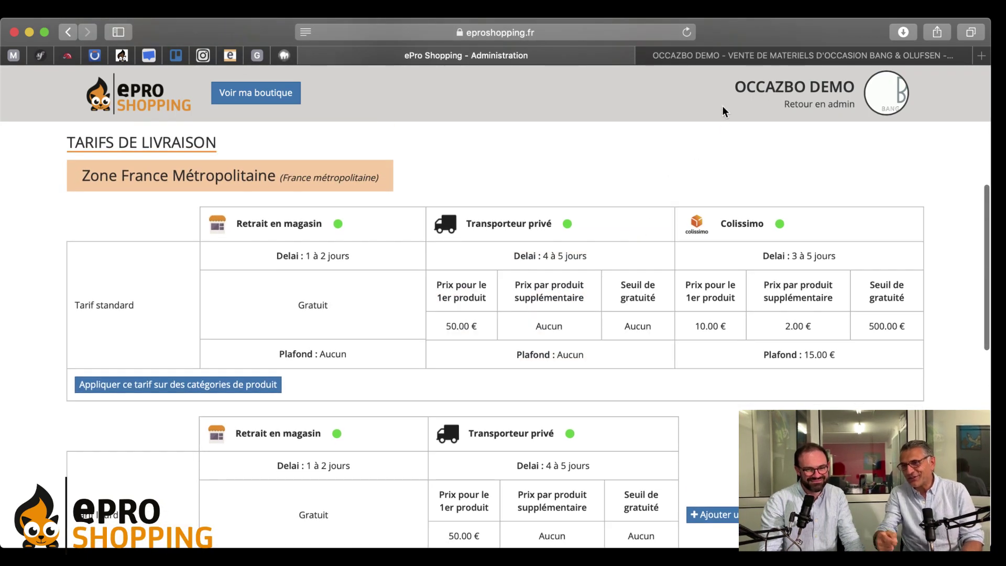
{"action": "left_click", "coordinate": [716, 57]}
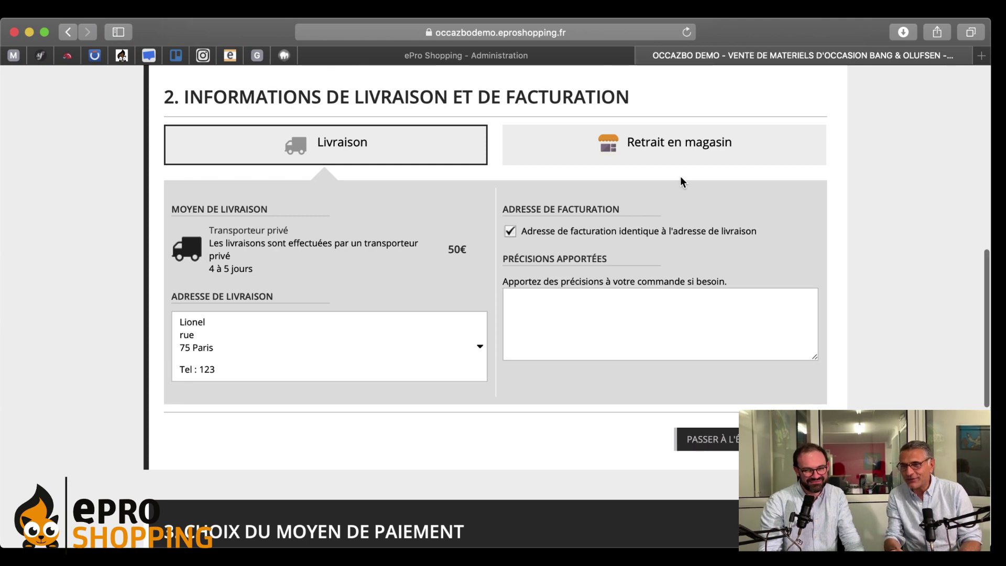
Check the shipping fee in the cart summary, reopen the cart for changes, and remove the BeoVision 7-40.
{"action": "scroll", "coordinate": [681, 178], "scroll_direction": "up", "scroll_amount": 10}
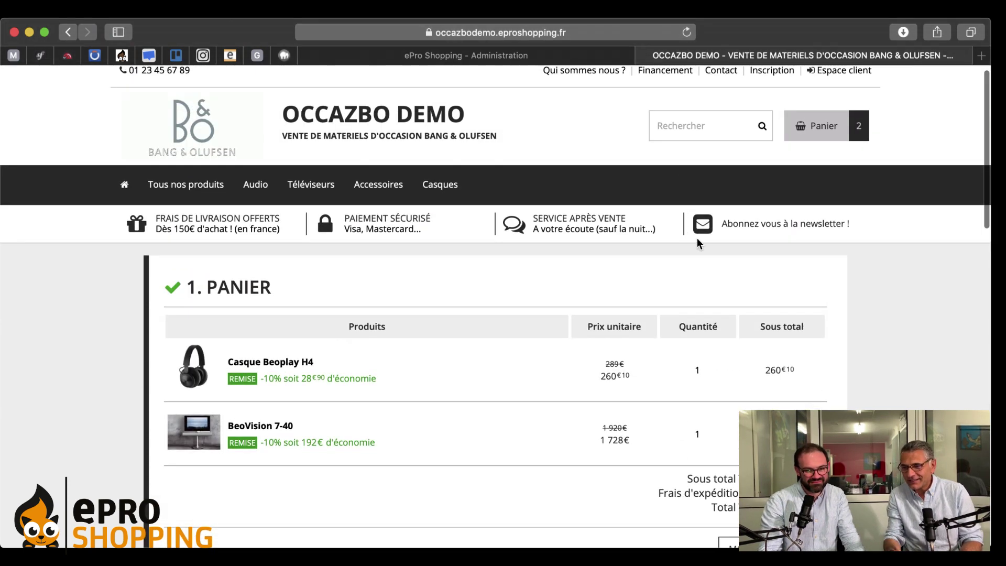
{"action": "scroll", "coordinate": [682, 181], "scroll_direction": "down", "scroll_amount": 2}
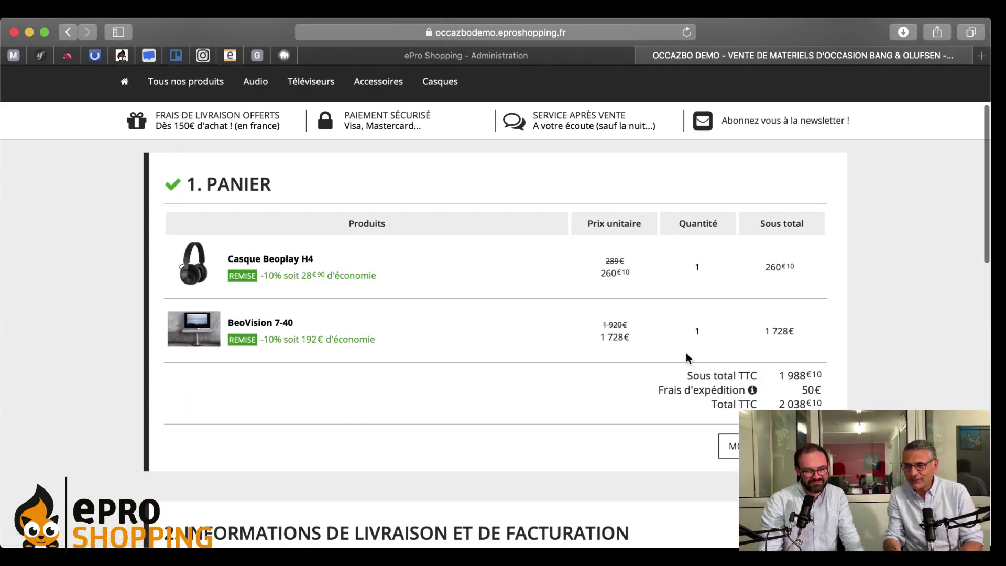
{"action": "left_click", "coordinate": [731, 445]}
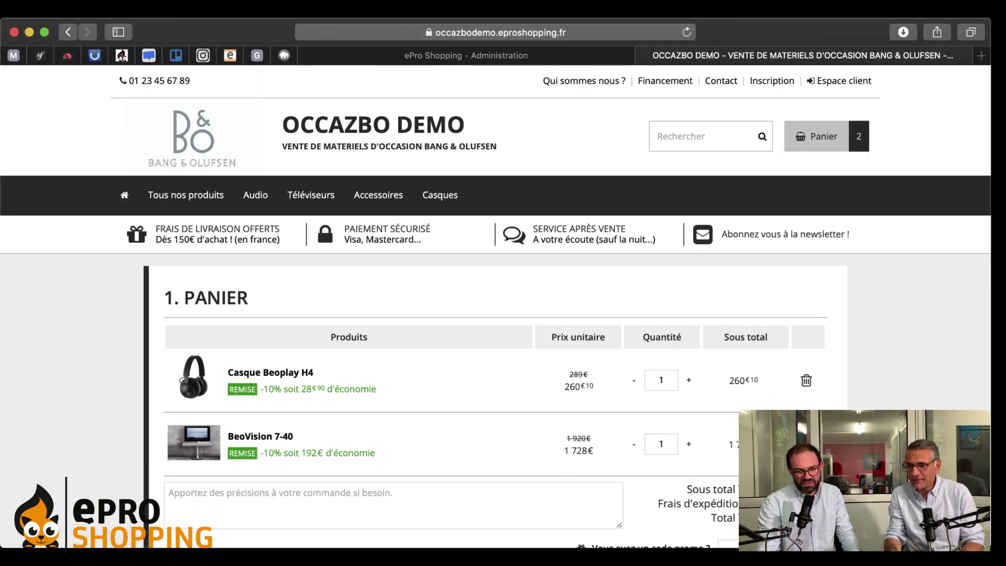
{"action": "left_click", "coordinate": [806, 444]}
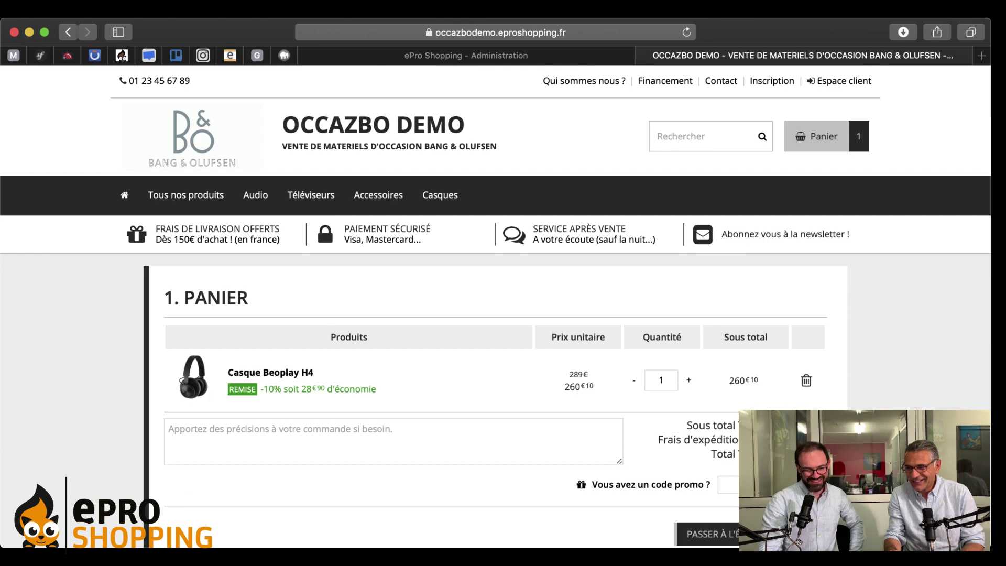
Proceed to the delivery information with only the Casque Beoplay H4, choose Livraison, and check the shipping fee in the cart summary.
{"action": "scroll", "coordinate": [492, 464], "scroll_direction": "down", "scroll_amount": 2}
{"action": "scroll", "coordinate": [587, 472], "scroll_direction": "down", "scroll_amount": 3}
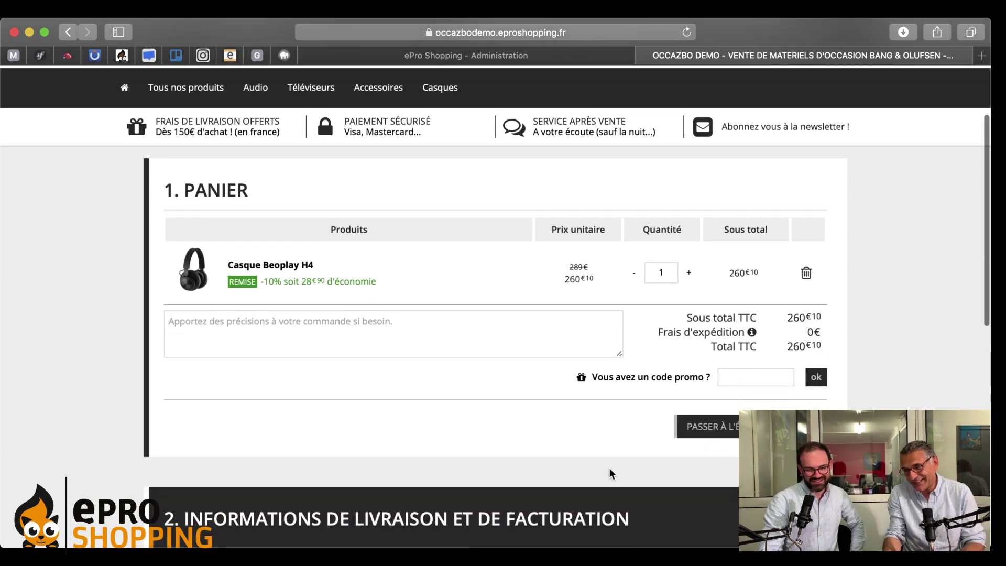
{"action": "left_click", "coordinate": [702, 438]}
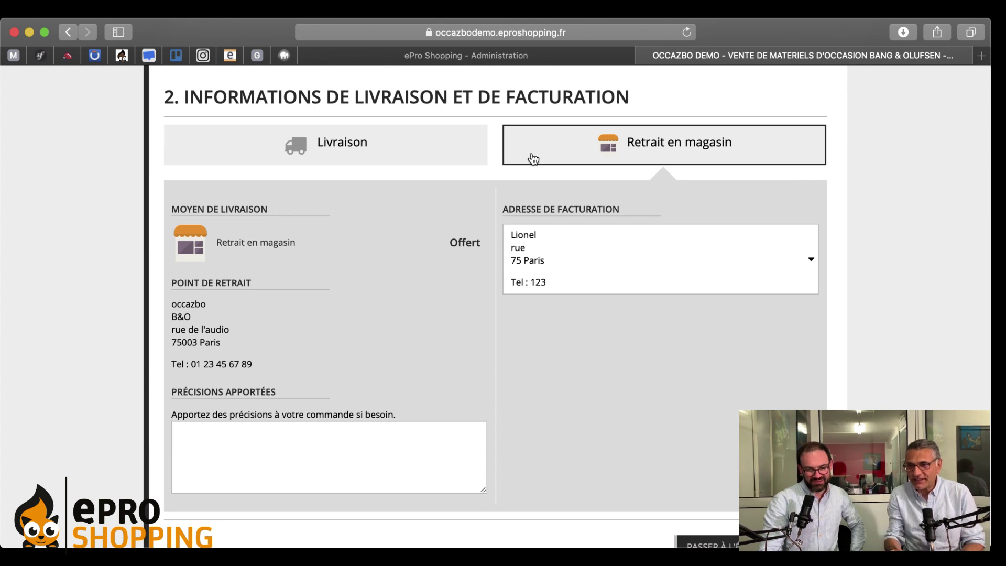
{"action": "left_click", "coordinate": [446, 159]}
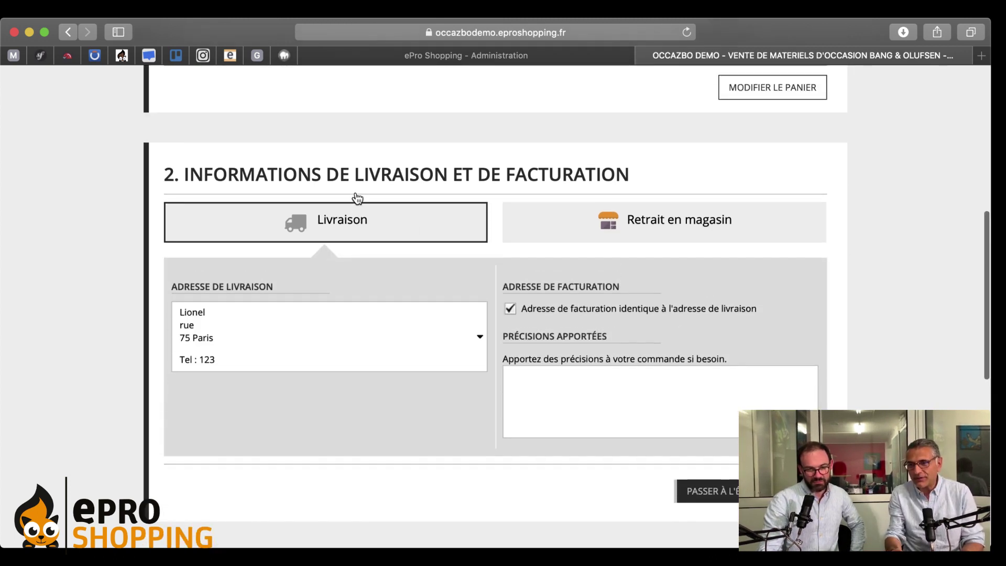
{"action": "scroll", "coordinate": [625, 315], "scroll_direction": "up", "scroll_amount": 4}
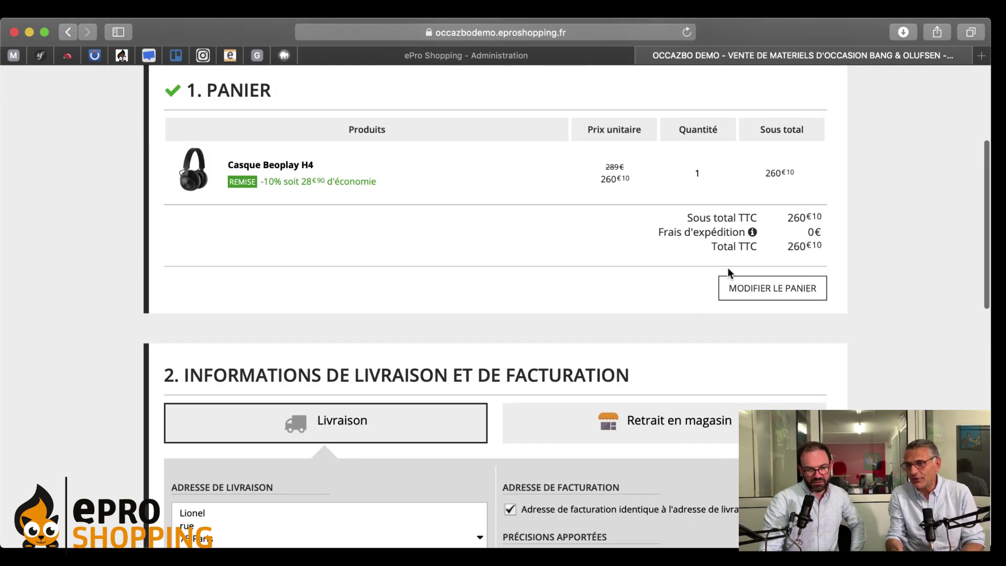
Proceed to the delivery method choice for the headphones, try Transporteur privé, and select Colissimo again.
{"action": "scroll", "coordinate": [607, 263], "scroll_direction": "down", "scroll_amount": 4}
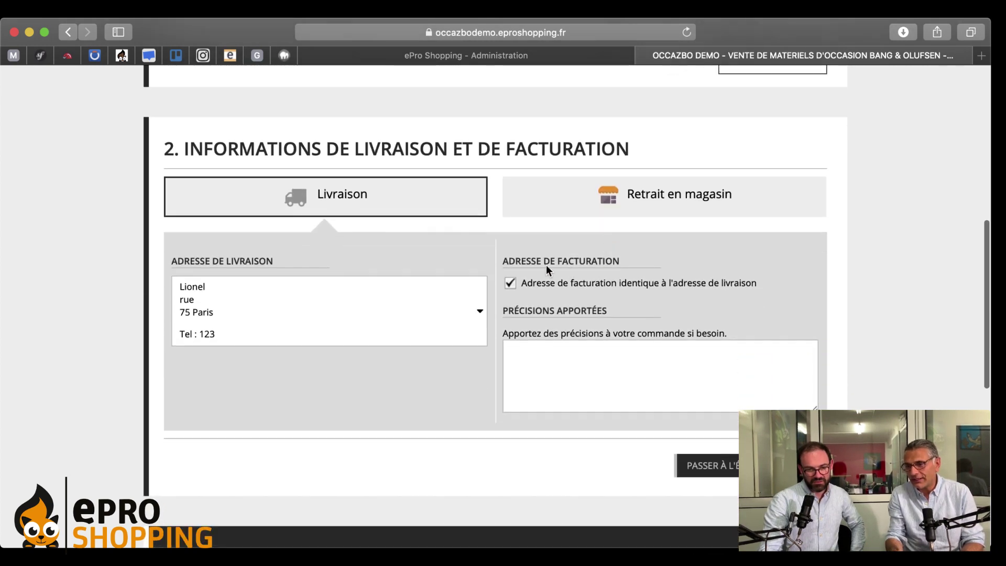
{"action": "left_click", "coordinate": [685, 466]}
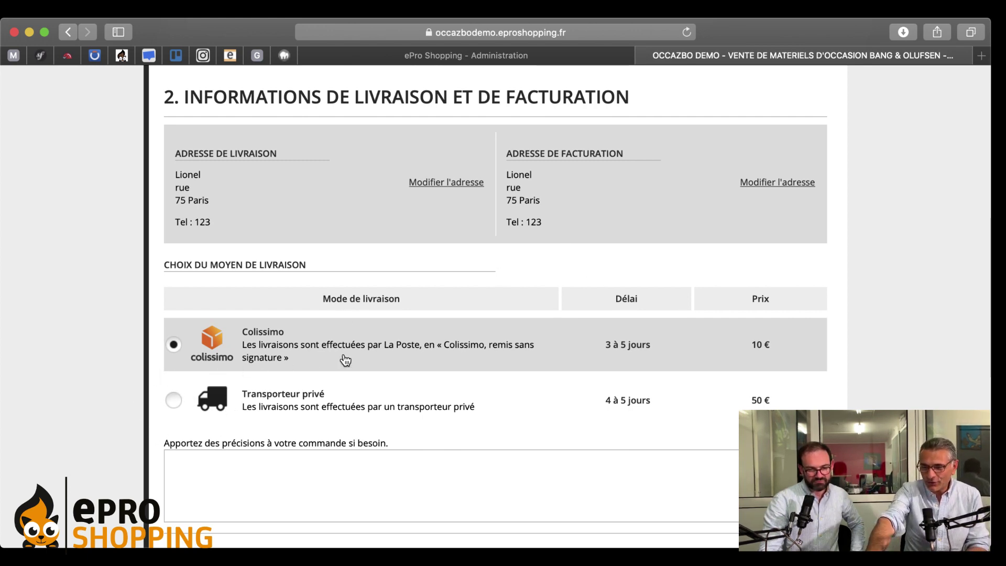
{"action": "left_click", "coordinate": [316, 413]}
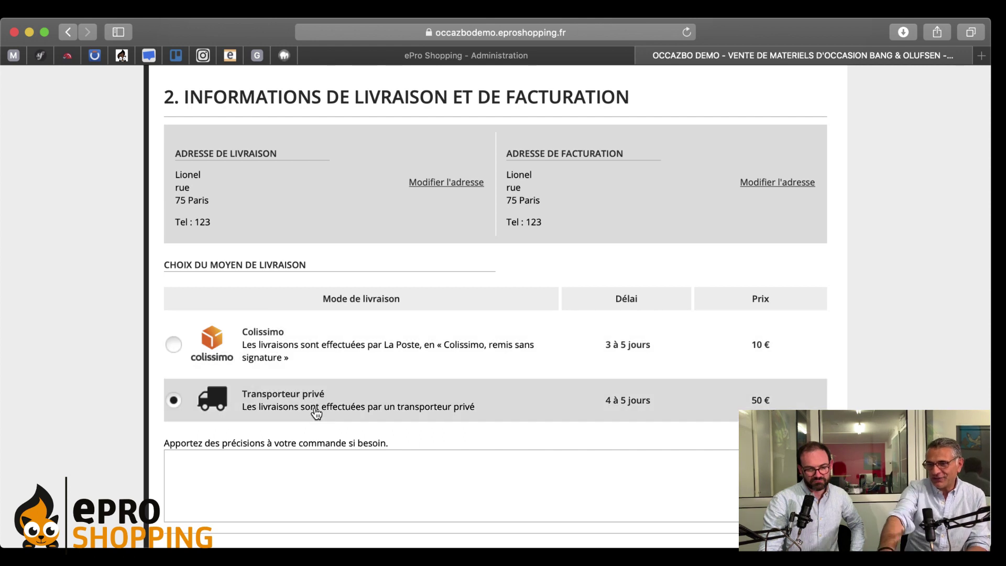
{"action": "left_click", "coordinate": [327, 365]}
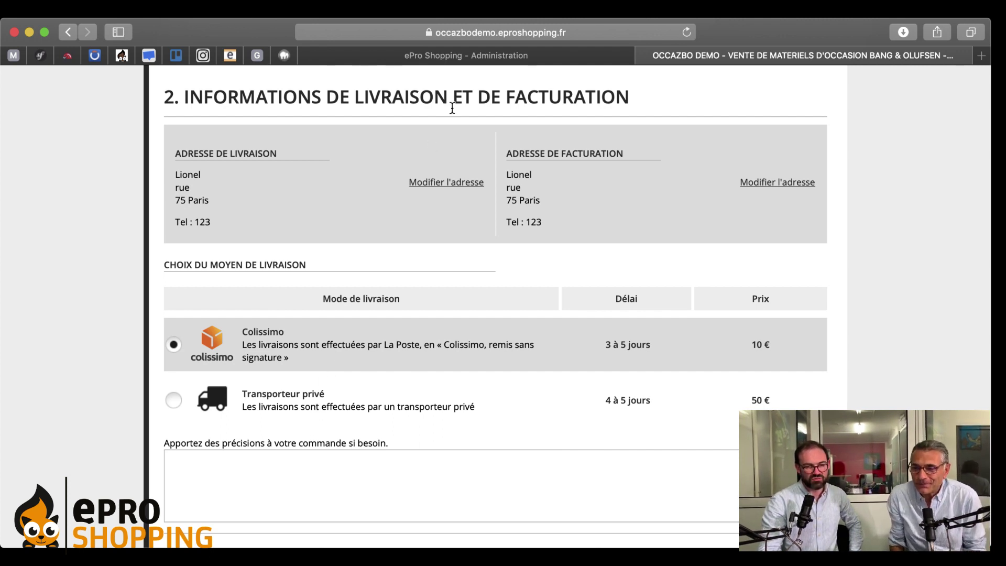
Review the standard and heavy rates of Zone France Métropolitaine in the administration, comparing Transporteur privé with Colissimo.
{"action": "left_click", "coordinate": [482, 61]}
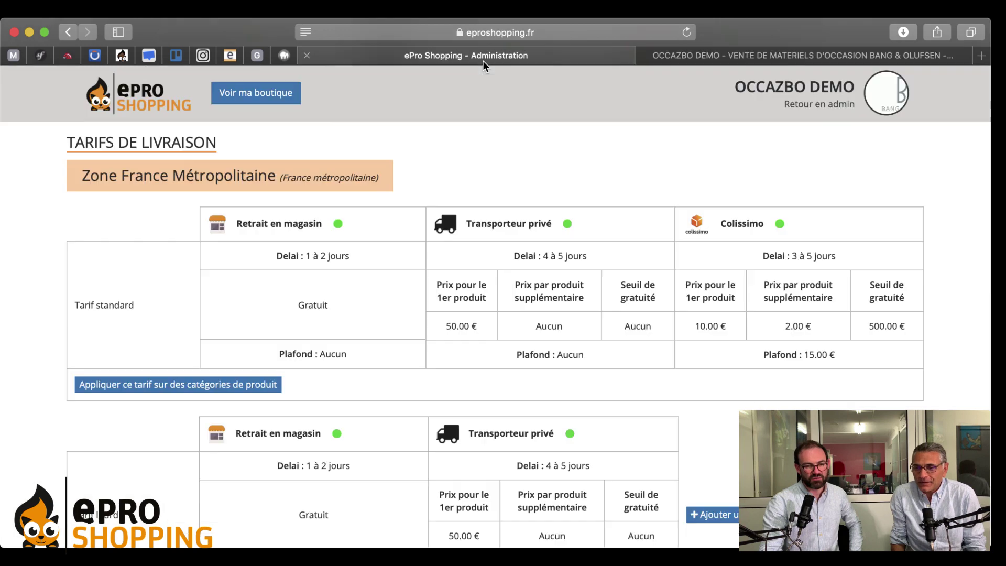
{"action": "scroll", "coordinate": [347, 332], "scroll_direction": "down", "scroll_amount": 3}
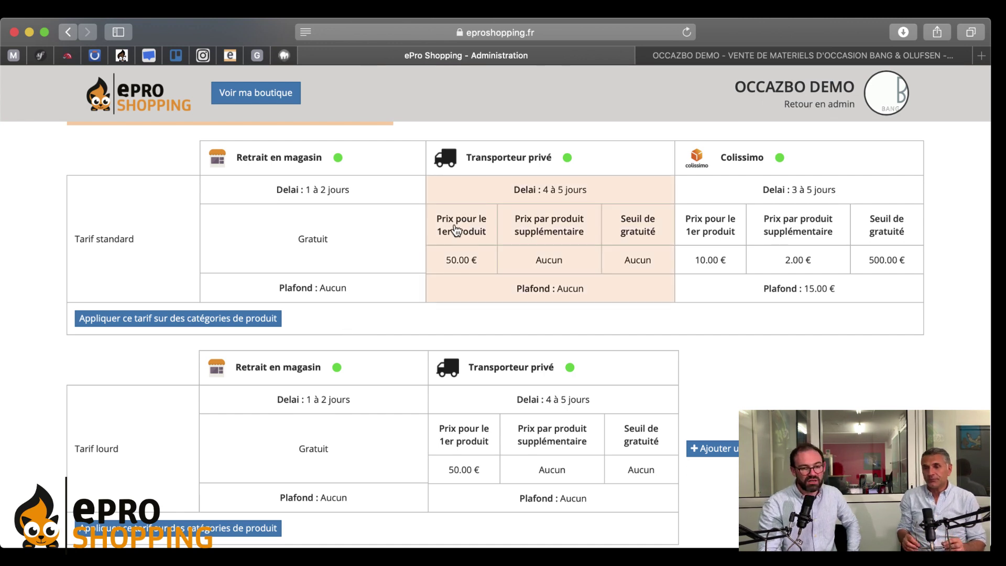
{"action": "scroll", "coordinate": [543, 298], "scroll_direction": "up", "scroll_amount": 2}
{"action": "scroll", "coordinate": [545, 296], "scroll_direction": "down", "scroll_amount": 3}
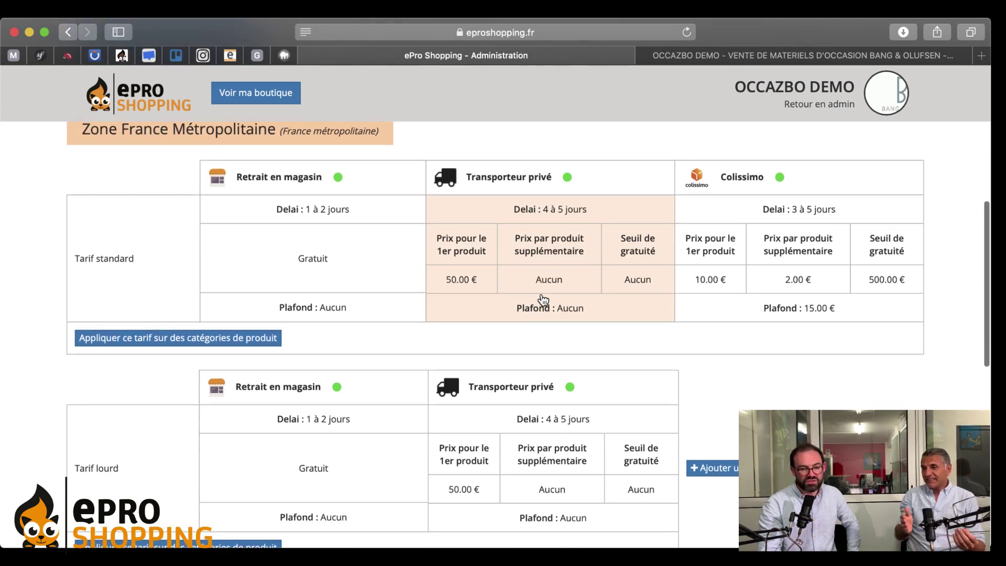
Return to the storefront checkout, proceed to payment with Colissimo as the delivery method, and check the amount and cart summary.
{"action": "left_click", "coordinate": [699, 54]}
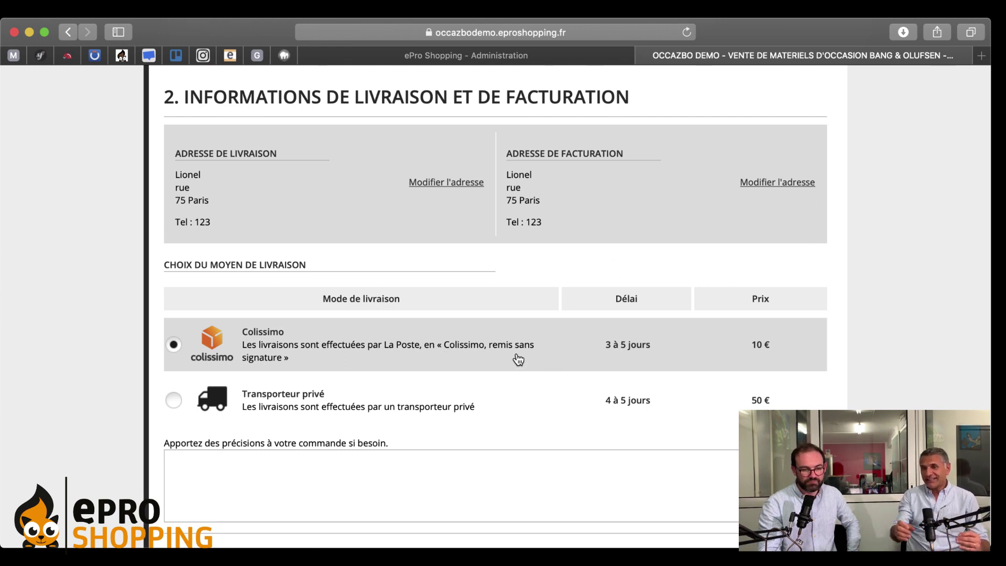
{"action": "scroll", "coordinate": [517, 358], "scroll_direction": "down", "scroll_amount": 5}
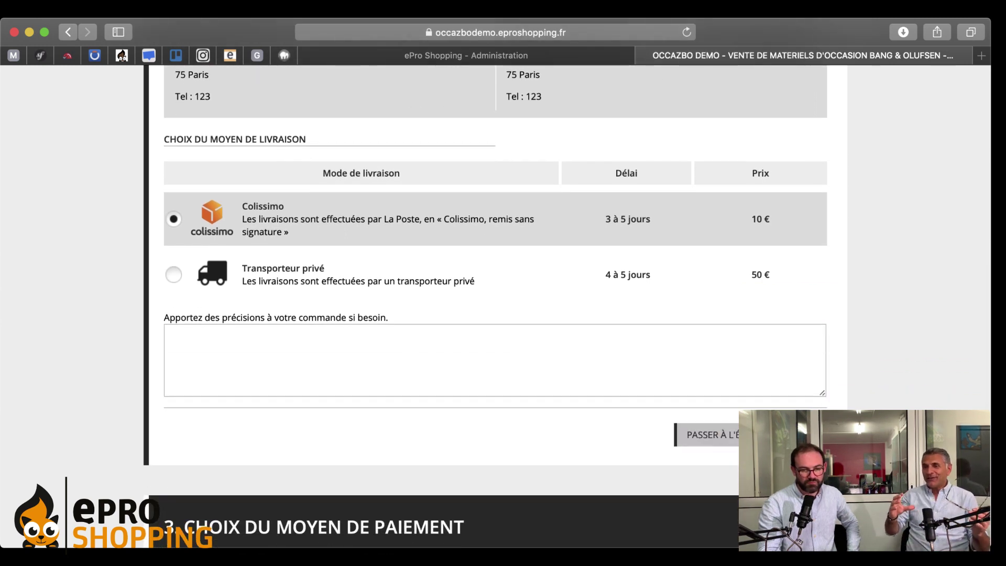
{"action": "left_click", "coordinate": [750, 434]}
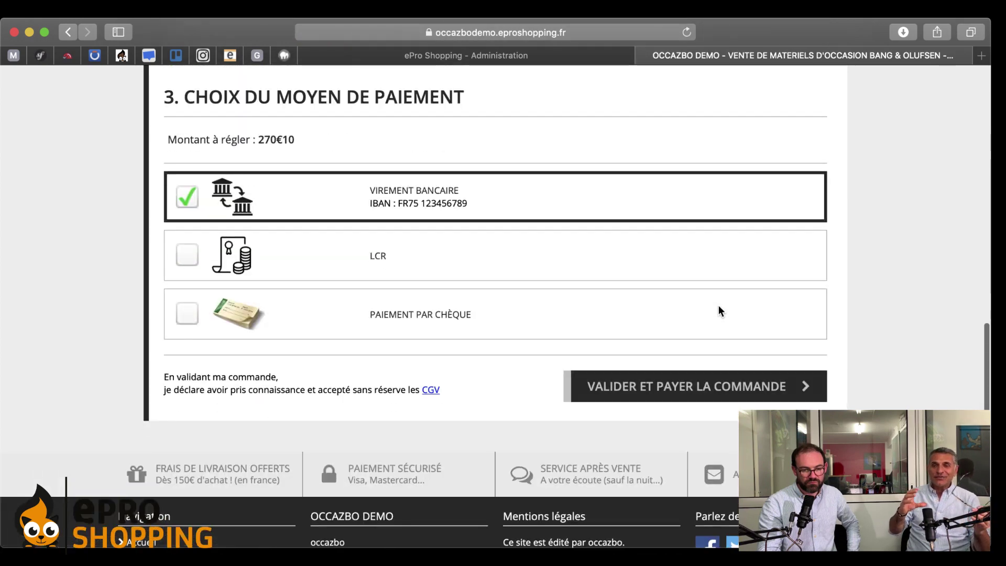
{"action": "scroll", "coordinate": [718, 305], "scroll_direction": "up", "scroll_amount": 10}
{"action": "scroll", "coordinate": [718, 309], "scroll_direction": "up", "scroll_amount": 6}
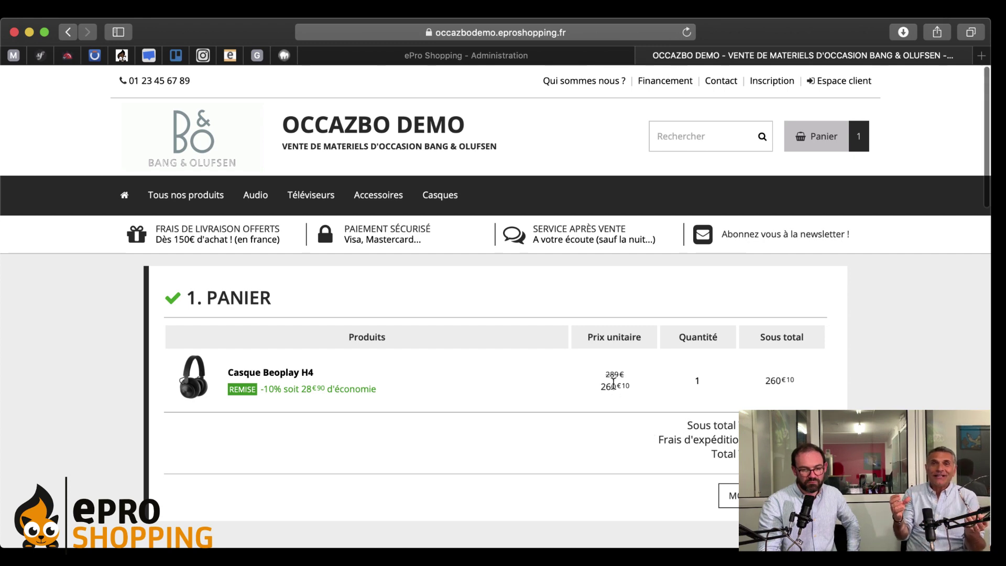
Switch to the administration and review the shipping rates from Zone France Métropolitaine down to Zone Outre Mer 1.
{"action": "left_click", "coordinate": [546, 58]}
{"action": "scroll", "coordinate": [841, 388], "scroll_direction": "up", "scroll_amount": 1}
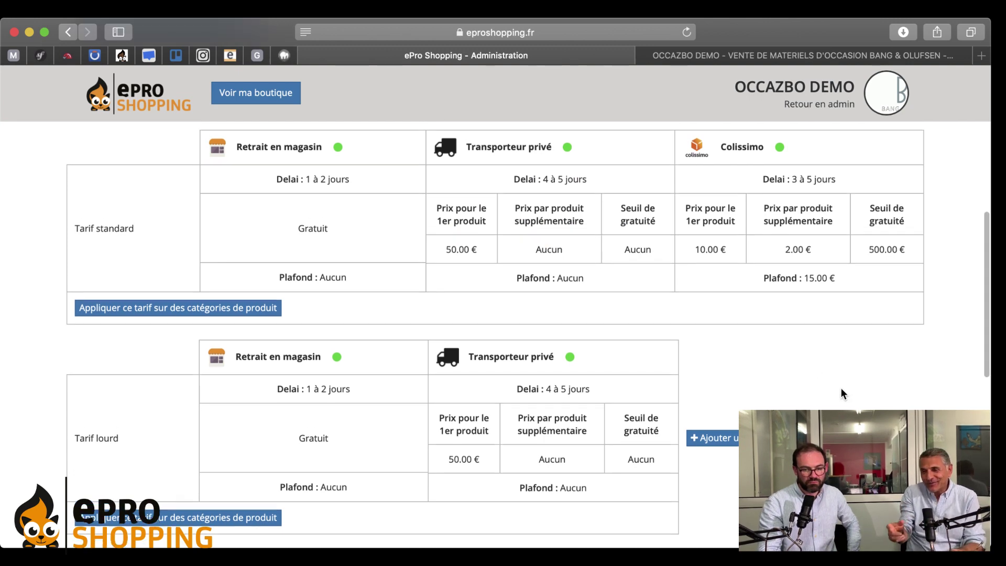
{"action": "scroll", "coordinate": [841, 390], "scroll_direction": "down", "scroll_amount": 5}
{"action": "scroll", "coordinate": [841, 393], "scroll_direction": "down", "scroll_amount": 10}
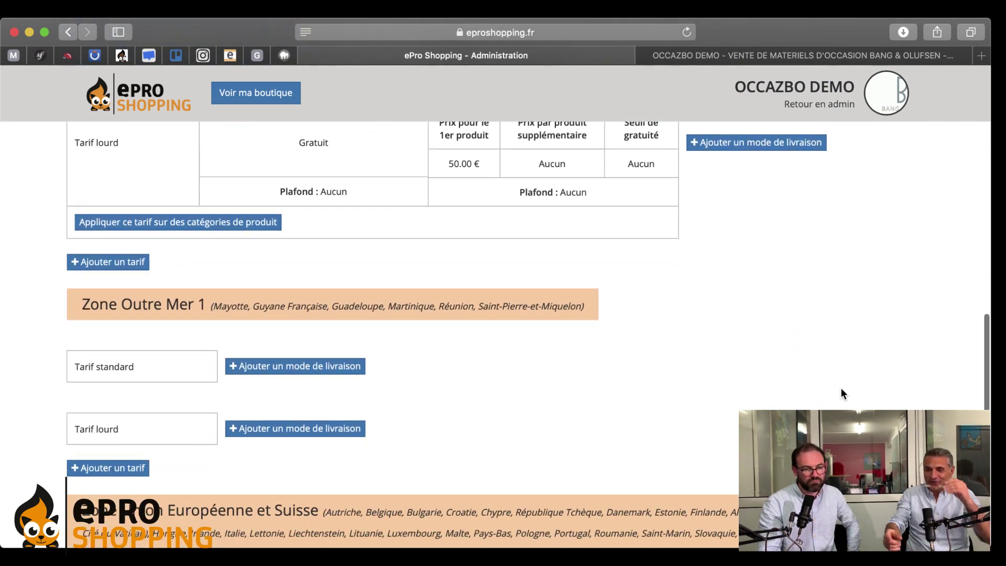
{"action": "scroll", "coordinate": [841, 391], "scroll_direction": "up", "scroll_amount": 15}
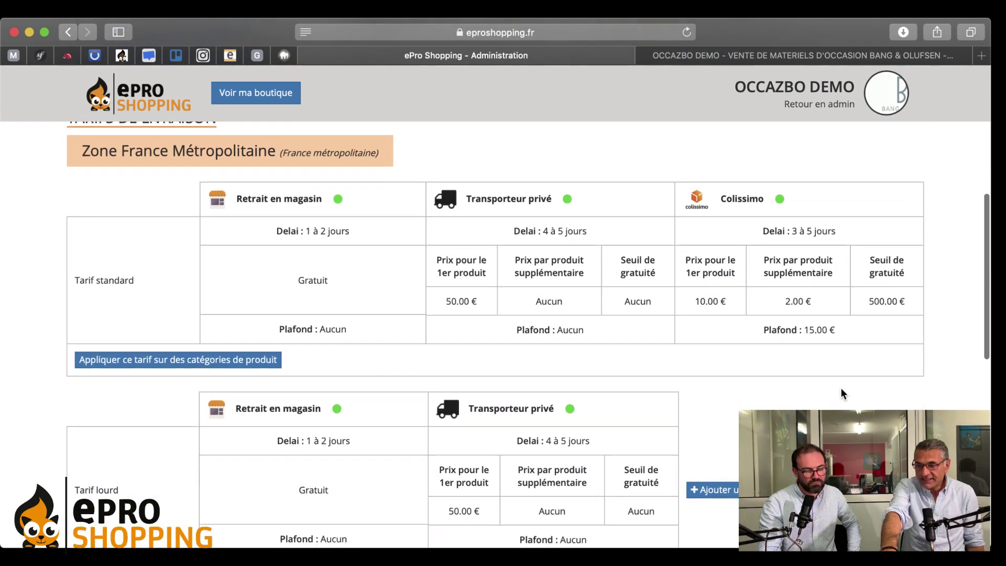
{"action": "scroll", "coordinate": [841, 393], "scroll_direction": "down", "scroll_amount": 8}
{"action": "scroll", "coordinate": [841, 393], "scroll_direction": "down", "scroll_amount": 5}
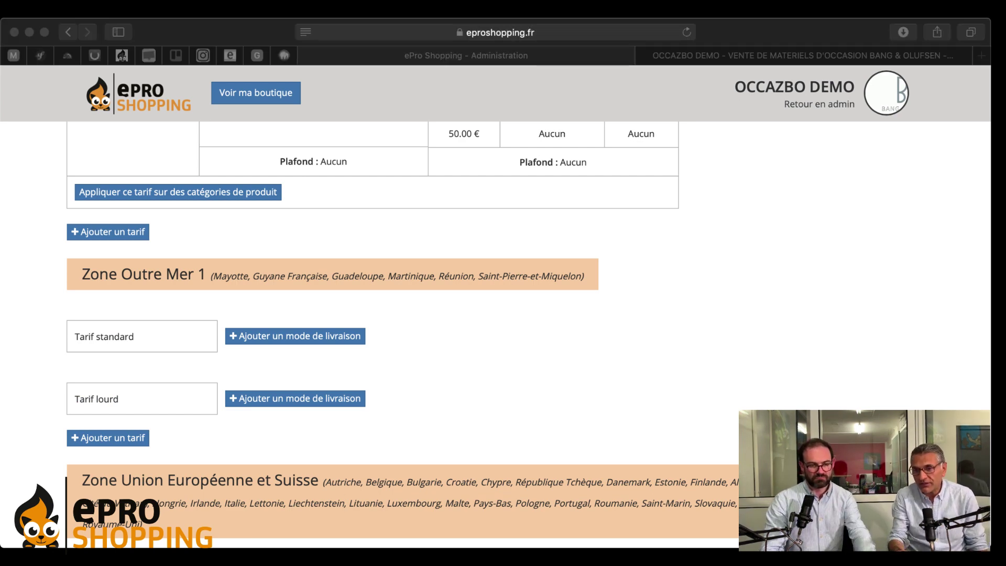
{"action": "left_click", "coordinate": [722, 314]}
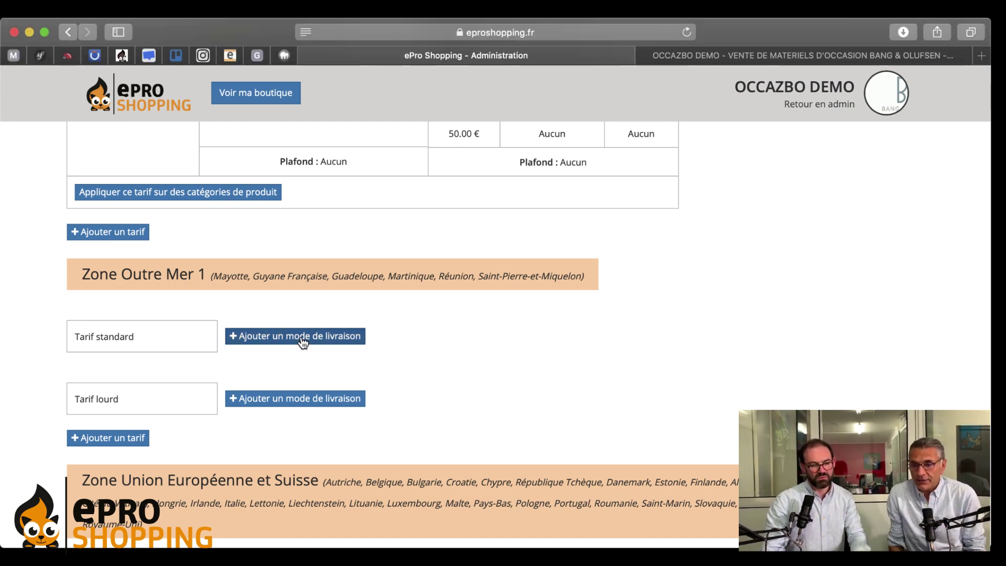
Start a Colissimo delivery mode for Zone Outre Mer 1's Tarif standard, priced 15 € for one product and 3 € per additional product.
{"action": "scroll", "coordinate": [303, 341], "scroll_direction": "up", "scroll_amount": 3}
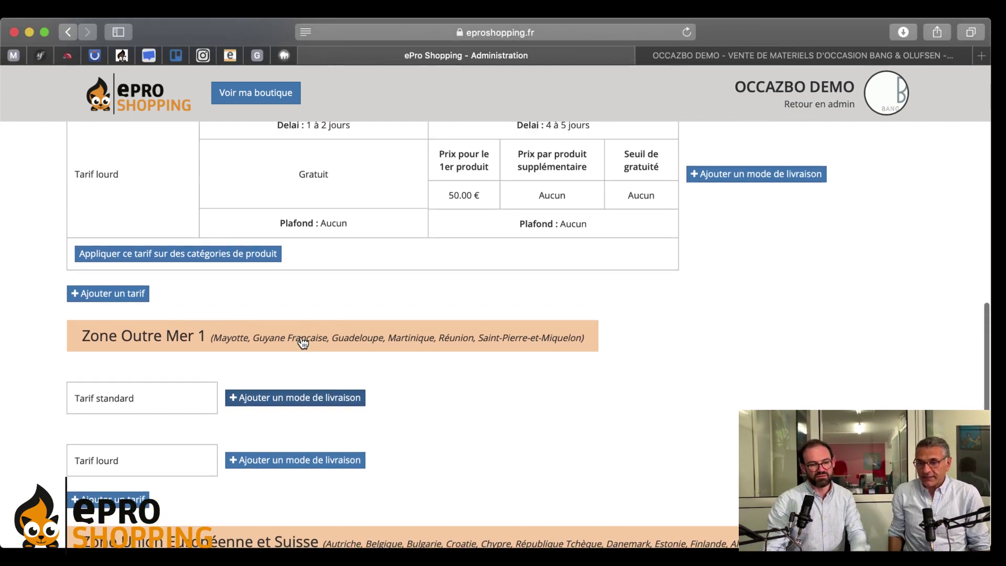
{"action": "left_click", "coordinate": [299, 399]}
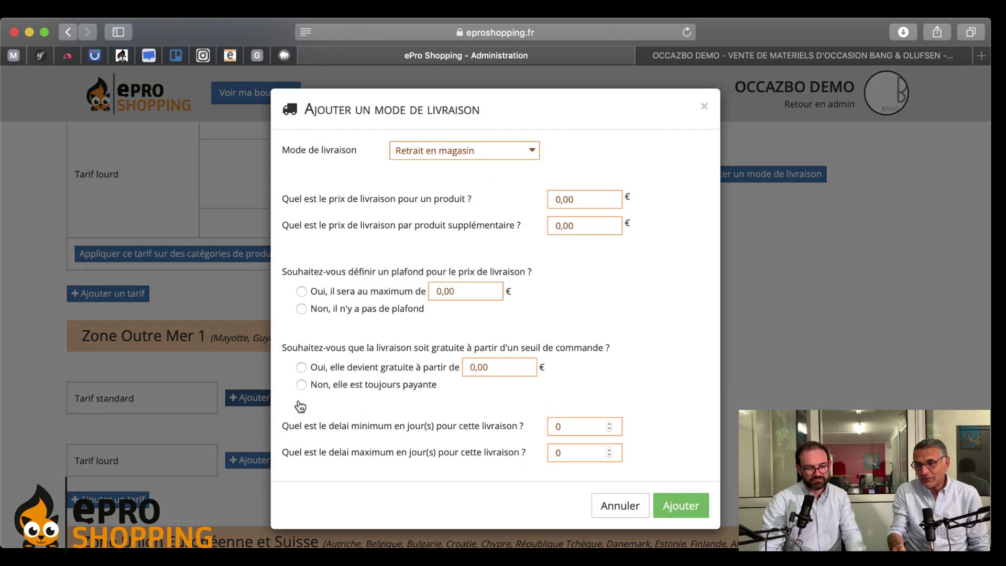
{"action": "left_click", "coordinate": [421, 157]}
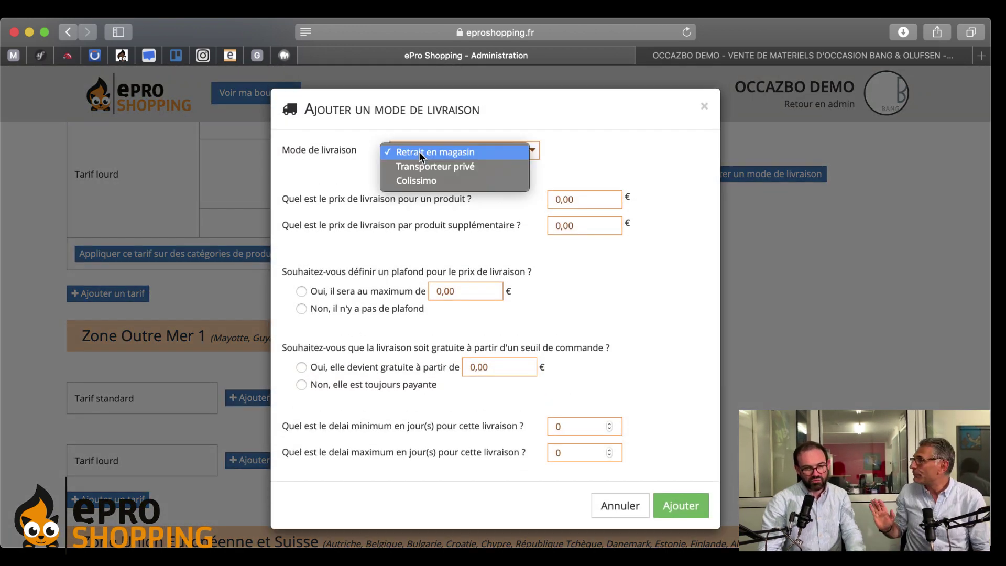
{"action": "left_click", "coordinate": [446, 181]}
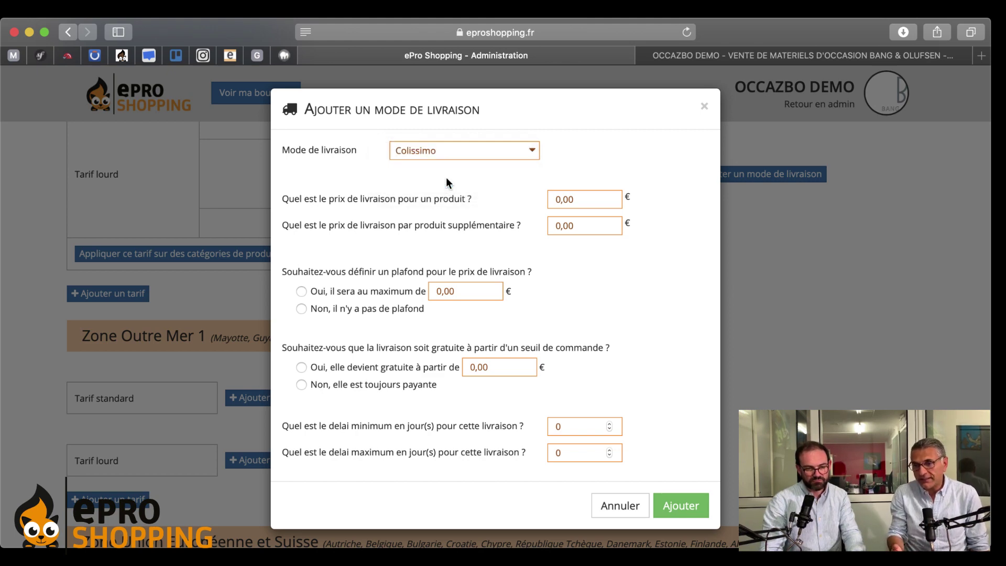
{"action": "left_click", "coordinate": [555, 199]}
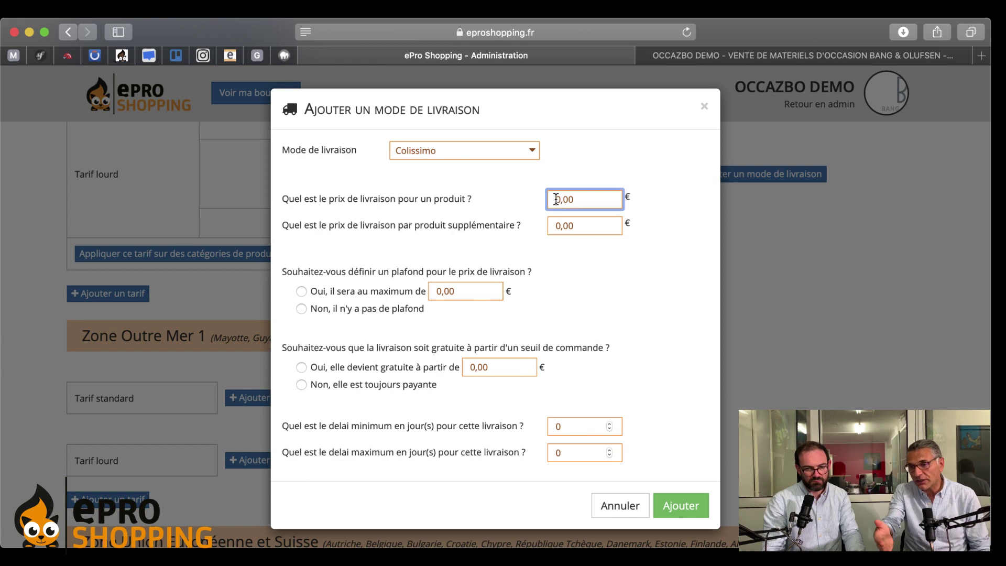
{"action": "type", "text": "15"}
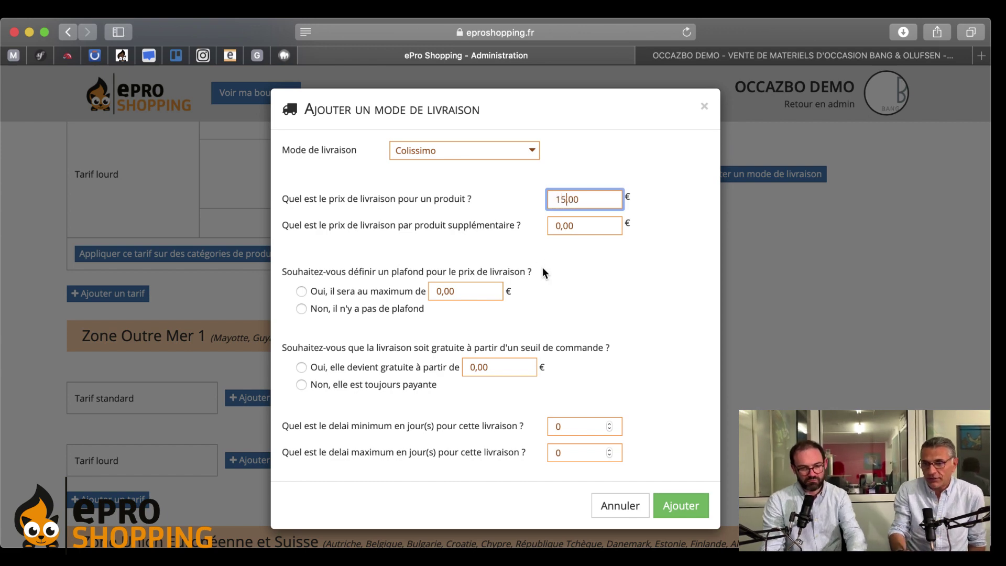
{"action": "left_click", "coordinate": [560, 230]}
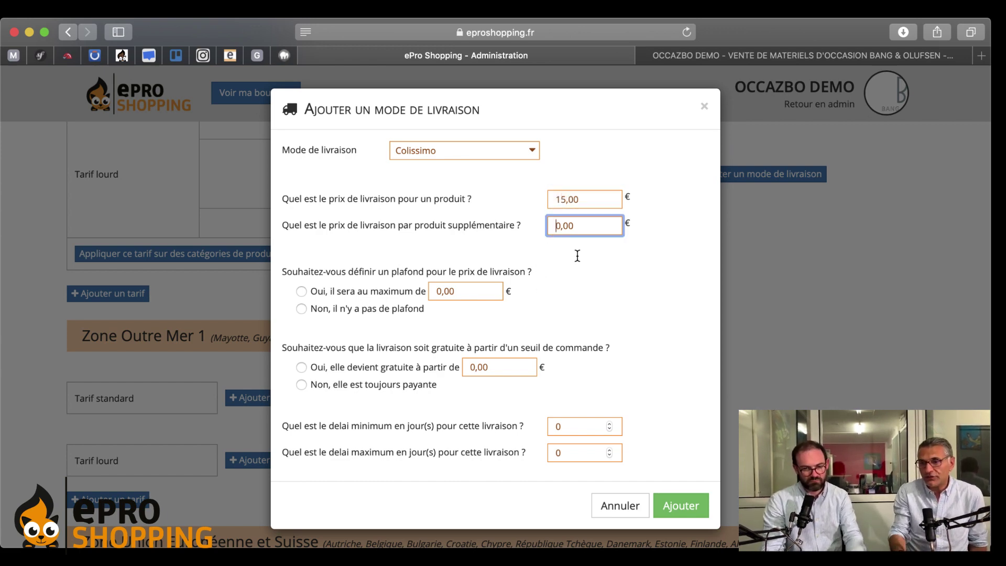
{"action": "key", "text": "BackSpace"}
{"action": "type", "text": "3"}
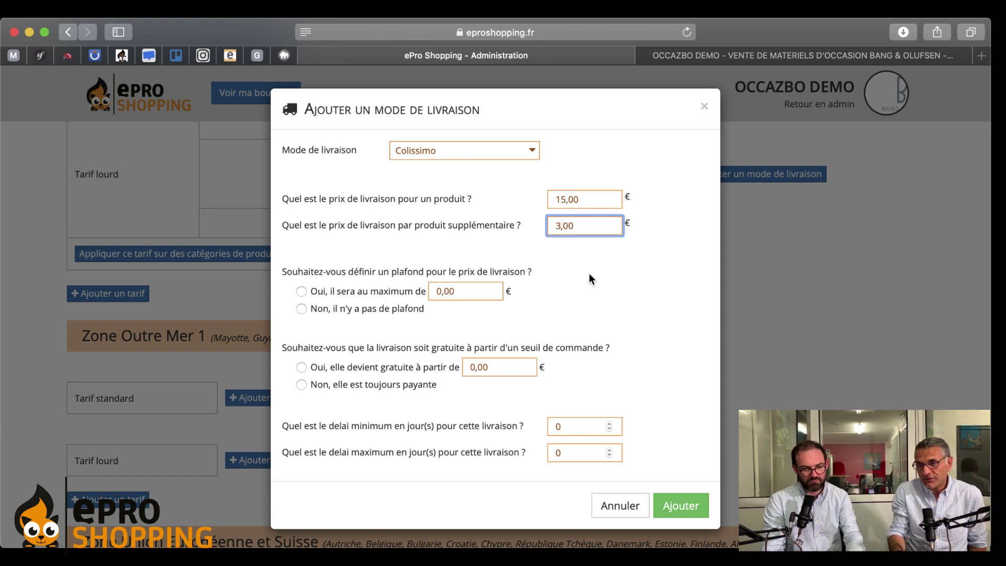
Enter a 20 € maximum for the Colissimo delivery price and make delivery free for orders from 500 €.
{"action": "left_click", "coordinate": [441, 291]}
{"action": "type", "text": "2"}
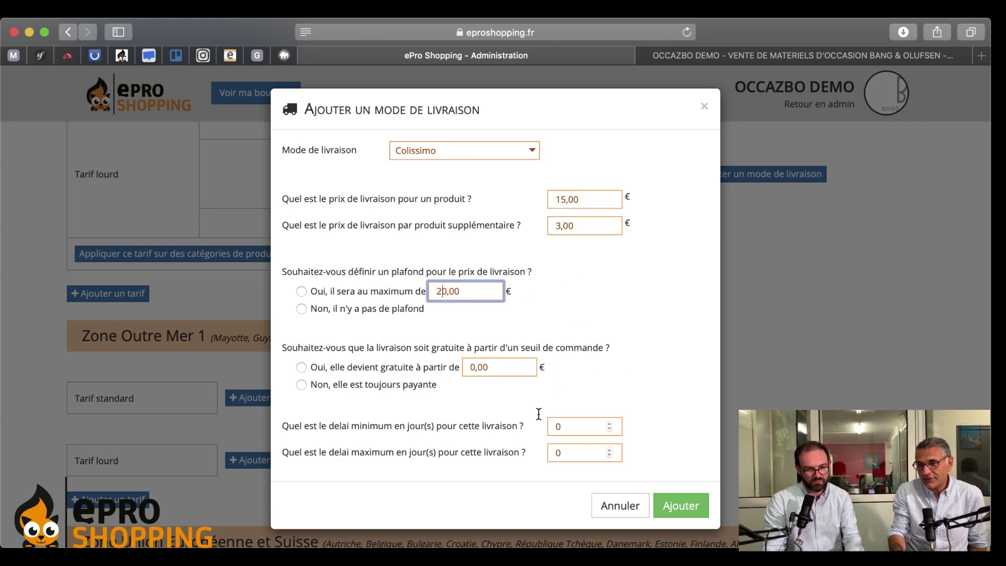
{"action": "left_click", "coordinate": [372, 370]}
{"action": "left_click", "coordinate": [479, 374]}
{"action": "type", "text": "50"}
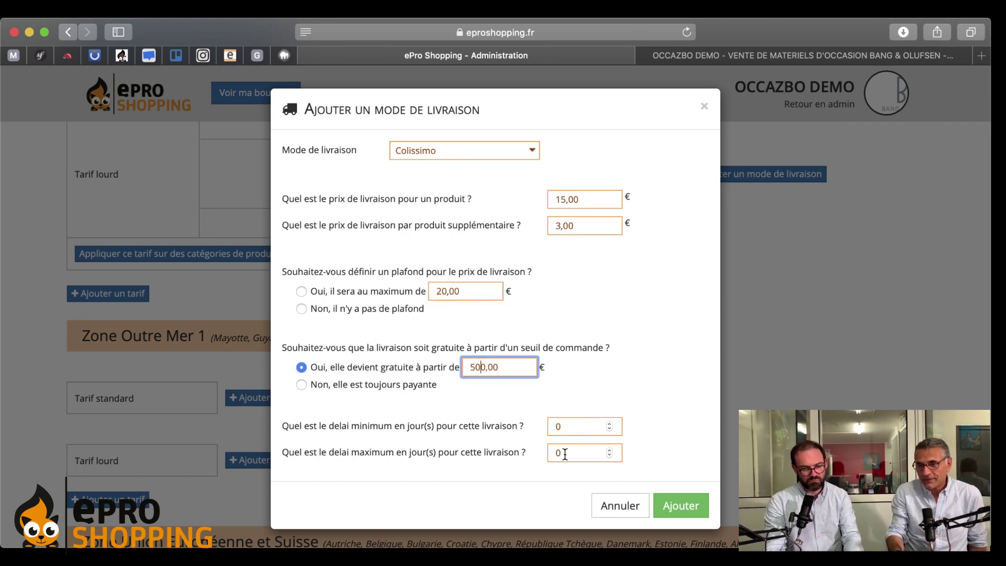
Set the Colissimo delivery time to a minimum of 8 and a maximum of 10 days, and add the delivery mode.
{"action": "left_click", "coordinate": [607, 426]}
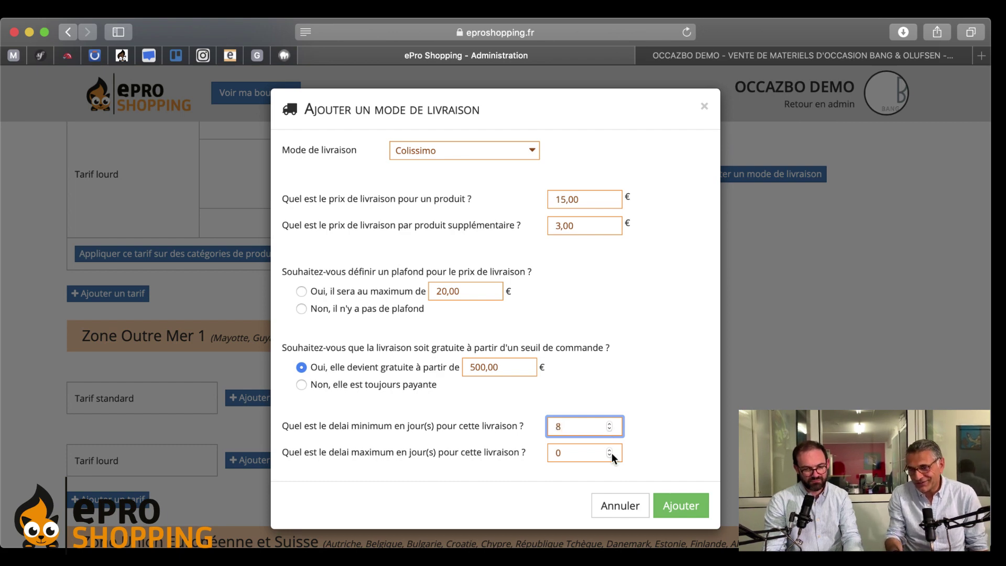
{"action": "left_click", "coordinate": [609, 450]}
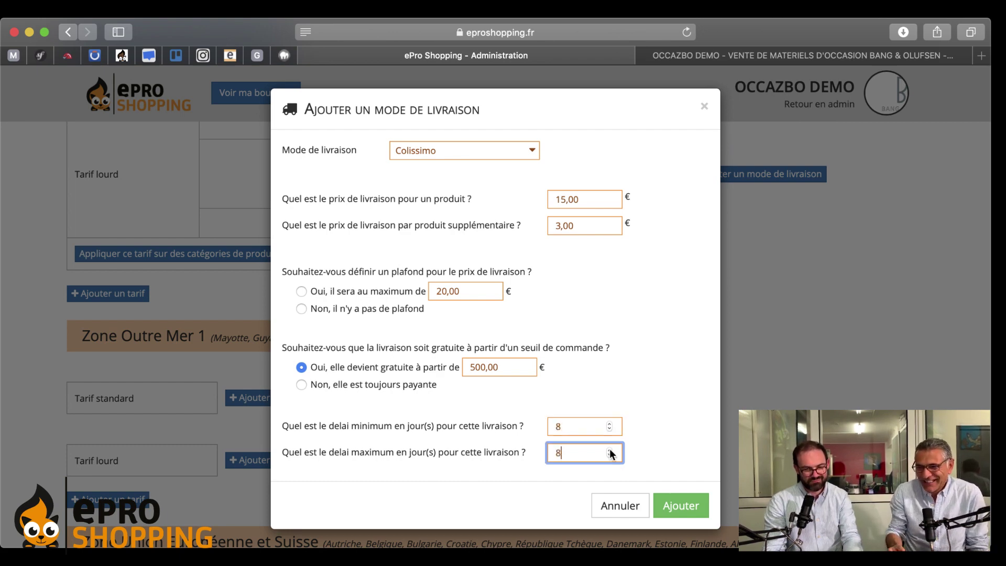
{"action": "left_click", "coordinate": [610, 450]}
{"action": "left_click", "coordinate": [610, 450]}
{"action": "left_click", "coordinate": [682, 506]}
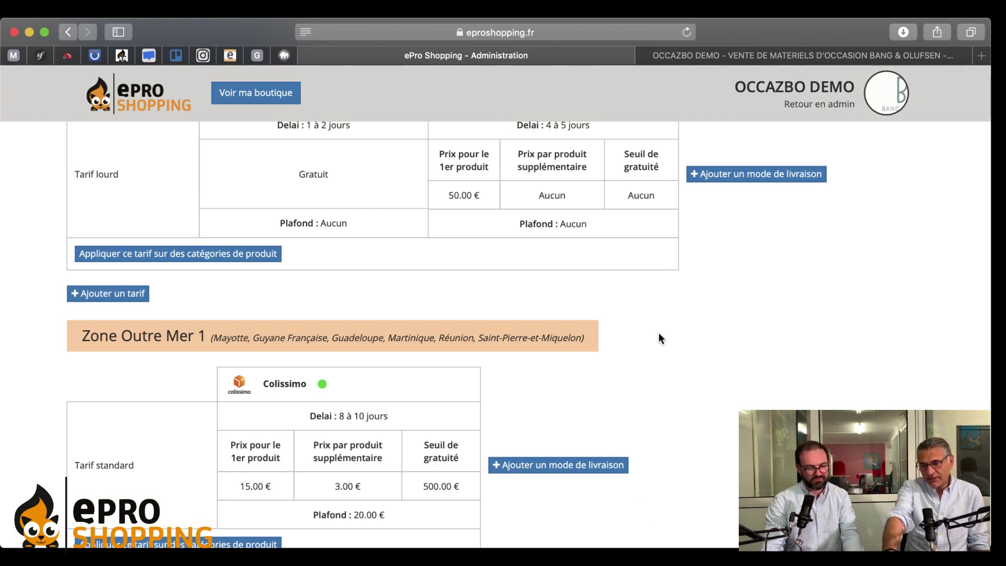
Start a Transporteur privé delivery mode for Zone Outre Mer 1's Tarif lourd, with a 150 € price for one product.
{"action": "scroll", "coordinate": [660, 338], "scroll_direction": "down", "scroll_amount": 3}
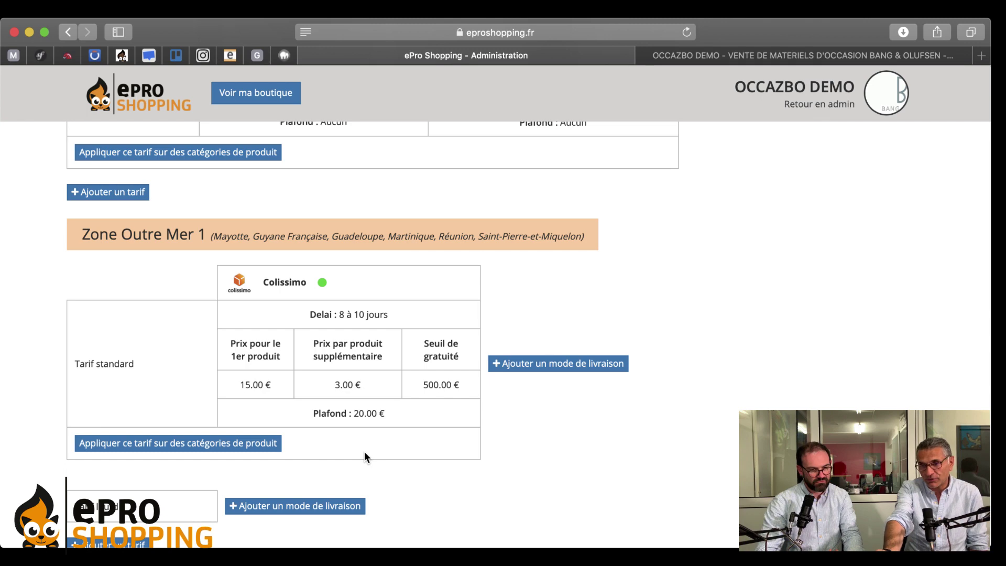
{"action": "scroll", "coordinate": [364, 454], "scroll_direction": "down", "scroll_amount": 3}
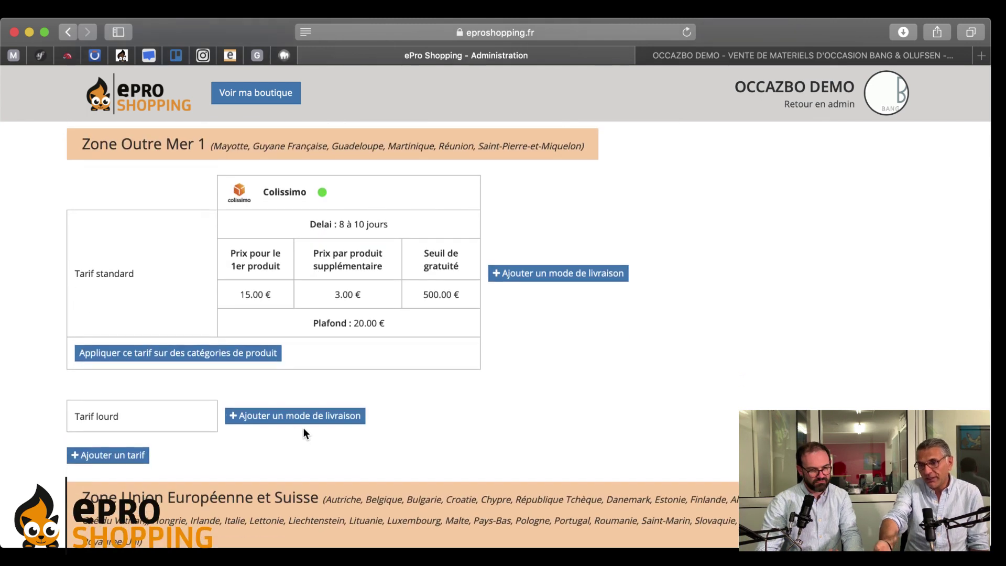
{"action": "left_click", "coordinate": [268, 422]}
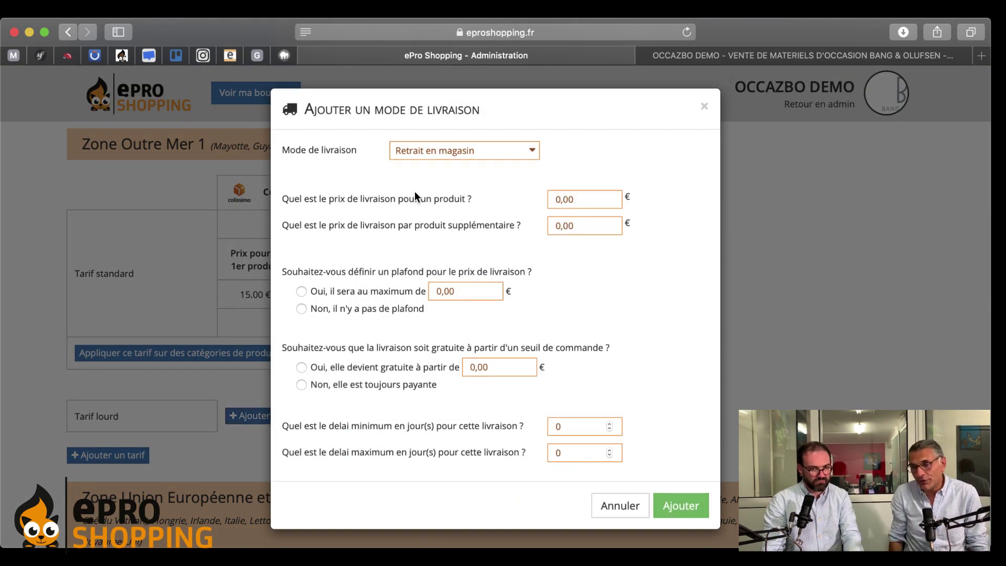
{"action": "left_click", "coordinate": [435, 156]}
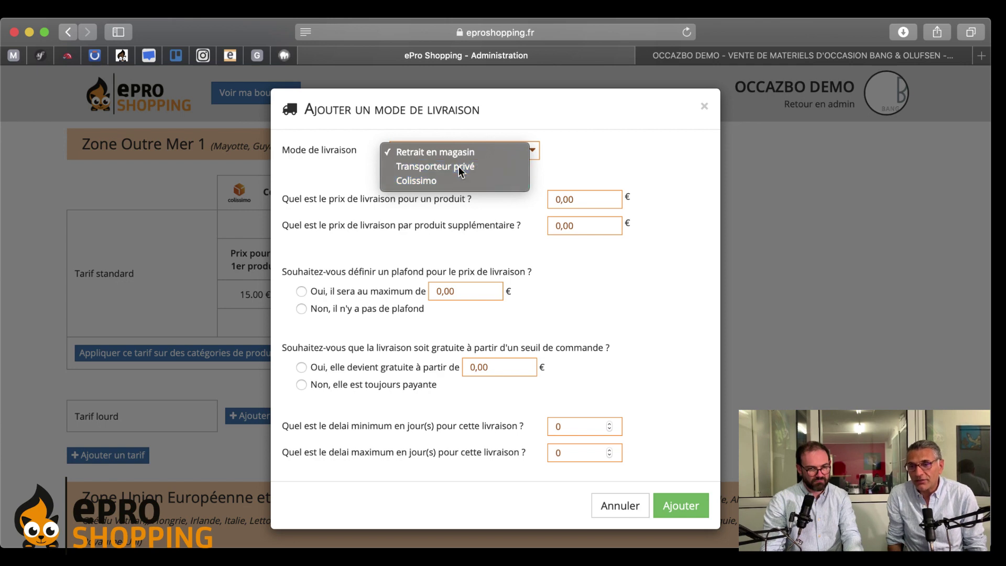
{"action": "left_click", "coordinate": [459, 168]}
{"action": "left_click", "coordinate": [551, 199]}
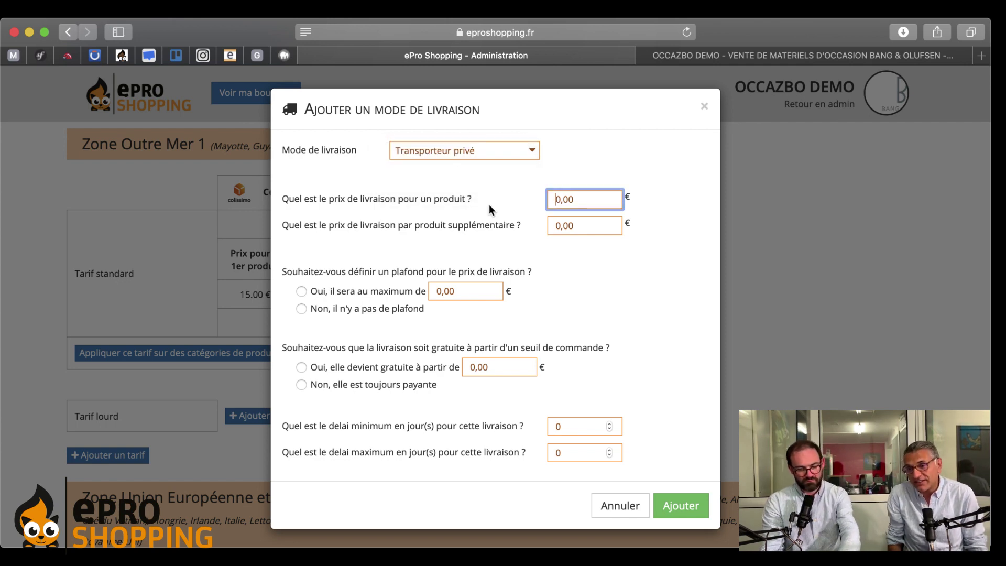
{"action": "key", "text": "Delete"}
{"action": "type", "text": "150"}
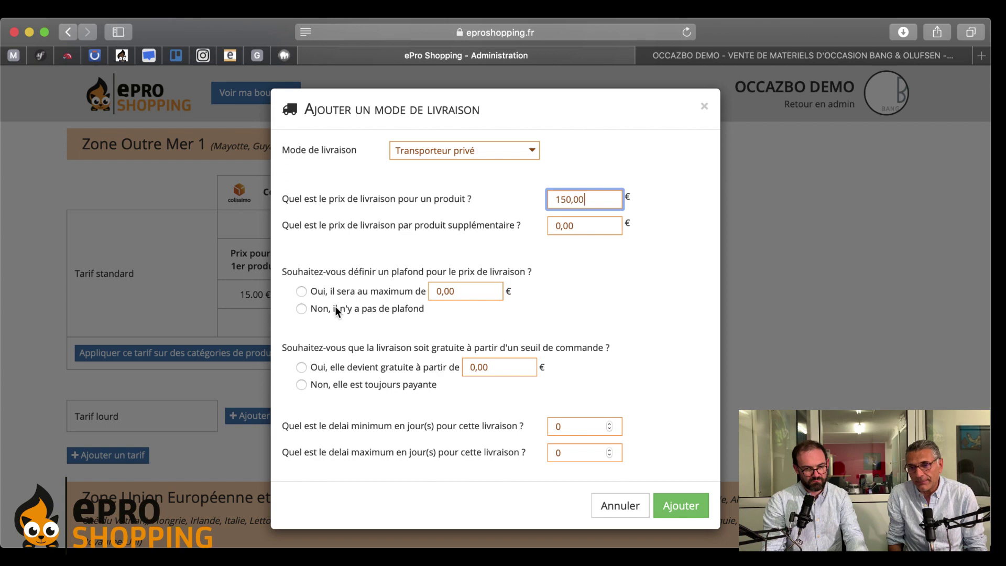
Set the Transporteur privé delivery time to a minimum of 8 and a maximum of 10 days, and add the delivery mode.
{"action": "left_click", "coordinate": [558, 428]}
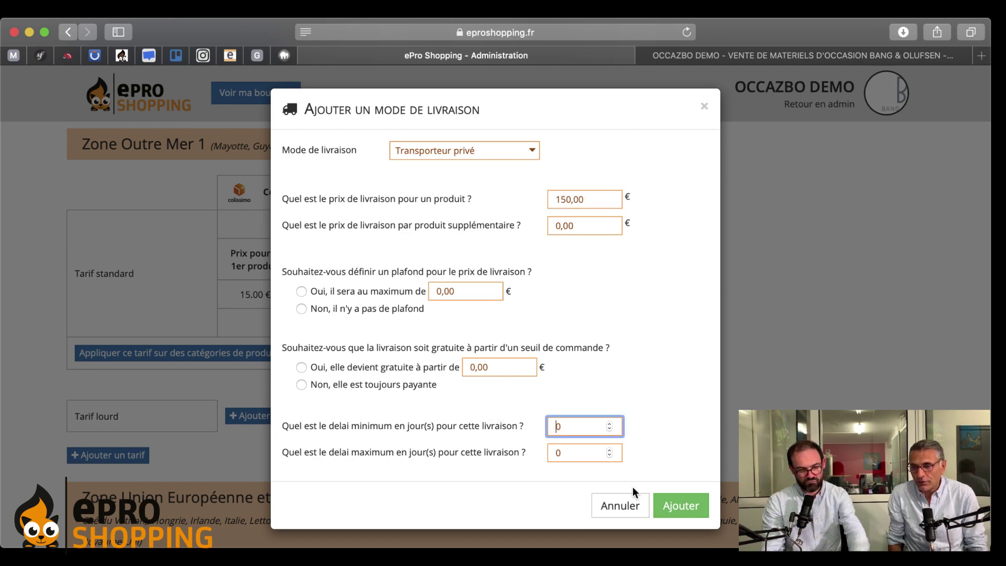
{"action": "type", "text": "1"}
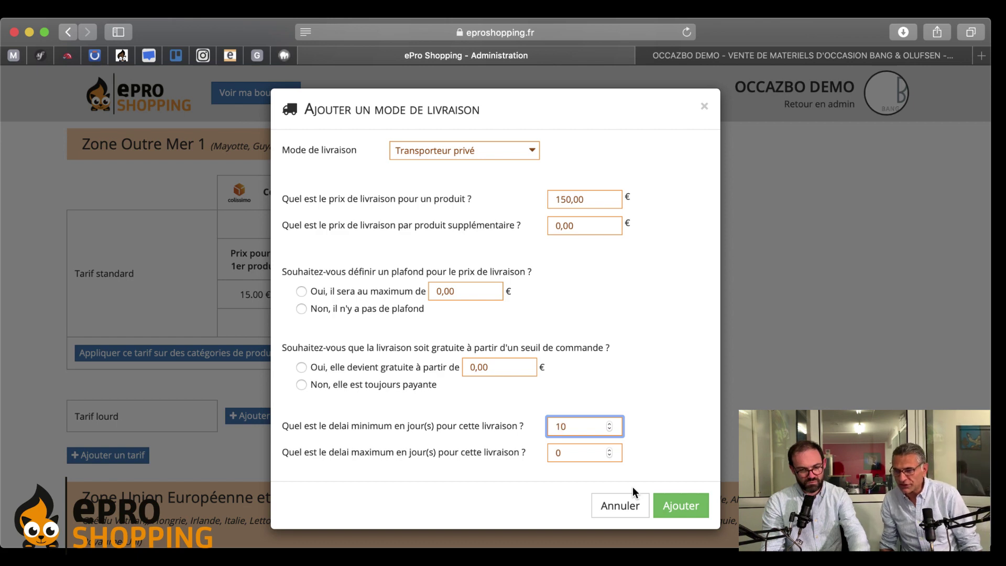
{"action": "left_click", "coordinate": [593, 454]}
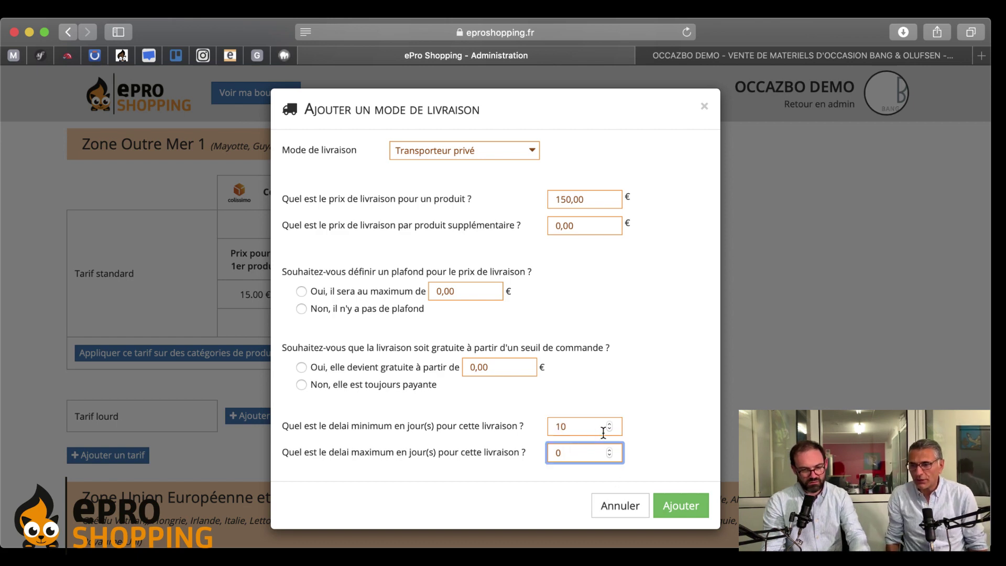
{"action": "left_click", "coordinate": [610, 429]}
{"action": "left_click", "coordinate": [611, 430]}
{"action": "left_click", "coordinate": [587, 452]}
{"action": "key", "text": "BackSpace"}
{"action": "type", "text": "1"}
{"action": "key", "text": "BackSpace"}
{"action": "type", "text": "10"}
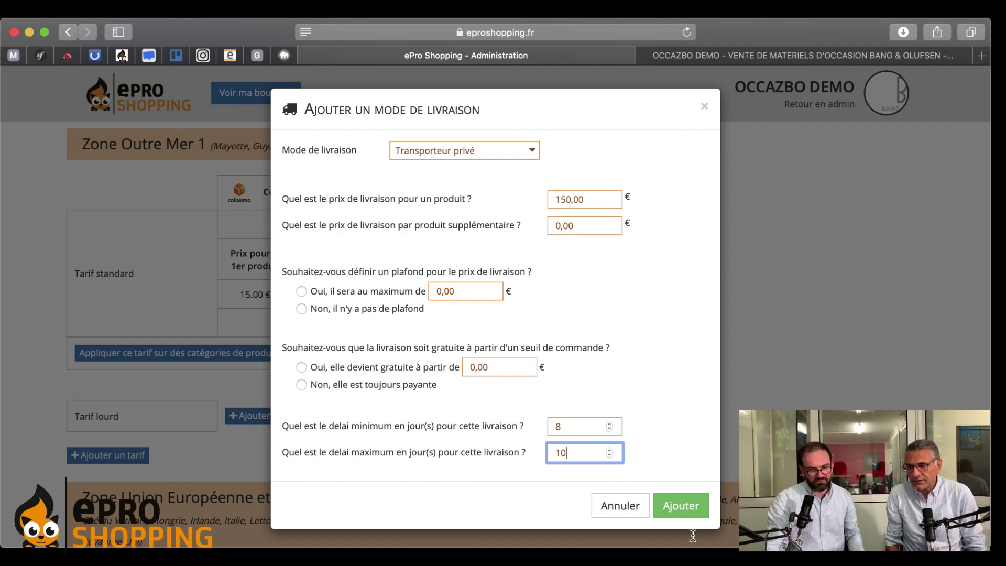
{"action": "left_click", "coordinate": [695, 506]}
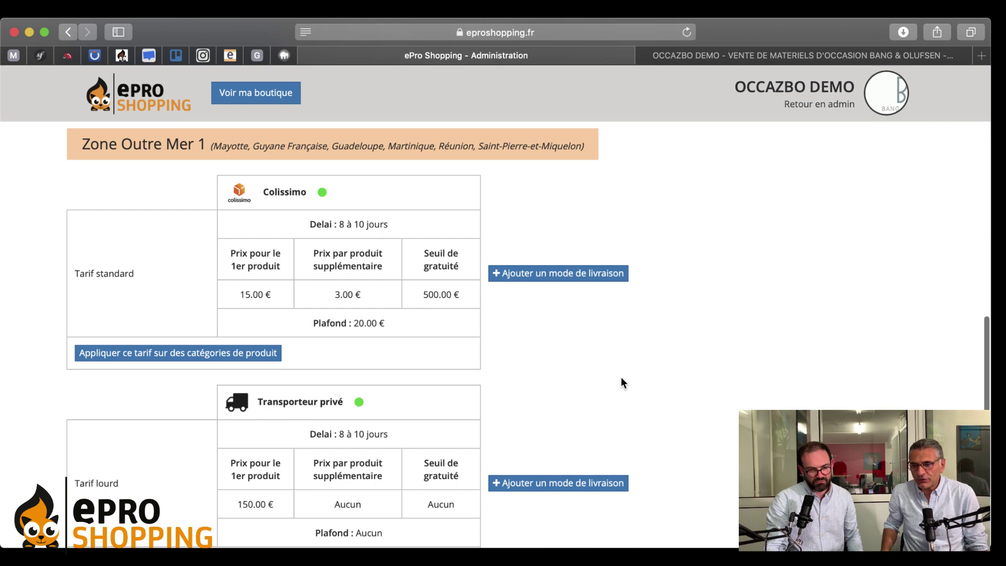
Start a Transporteur privé delivery mode for Zone Outre Mer 1's Tarif standard, with a 150 € price for one product.
{"action": "scroll", "coordinate": [622, 378], "scroll_direction": "down", "scroll_amount": 4}
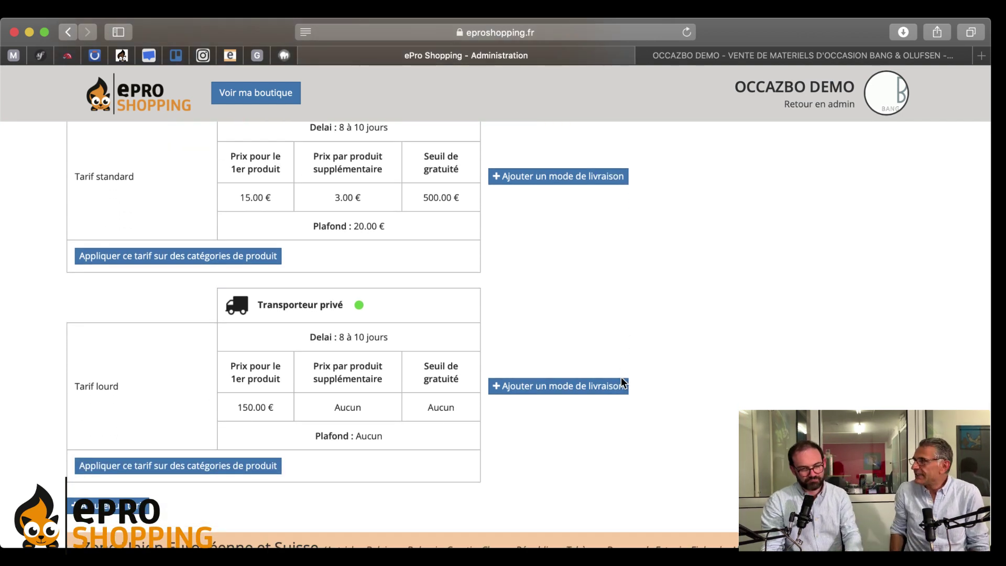
{"action": "scroll", "coordinate": [621, 380], "scroll_direction": "up", "scroll_amount": 3}
{"action": "scroll", "coordinate": [621, 378], "scroll_direction": "down", "scroll_amount": 1}
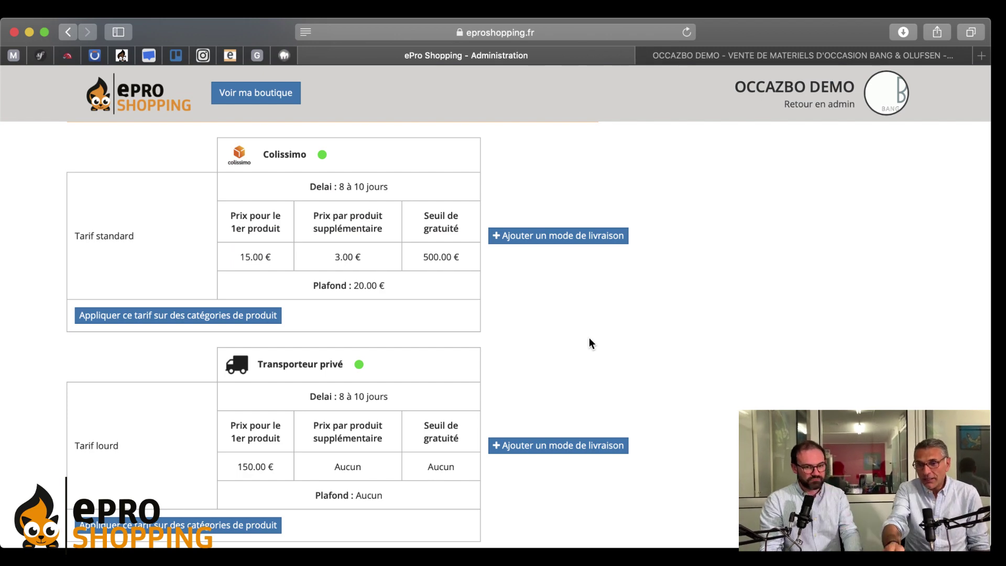
{"action": "left_click", "coordinate": [552, 237]}
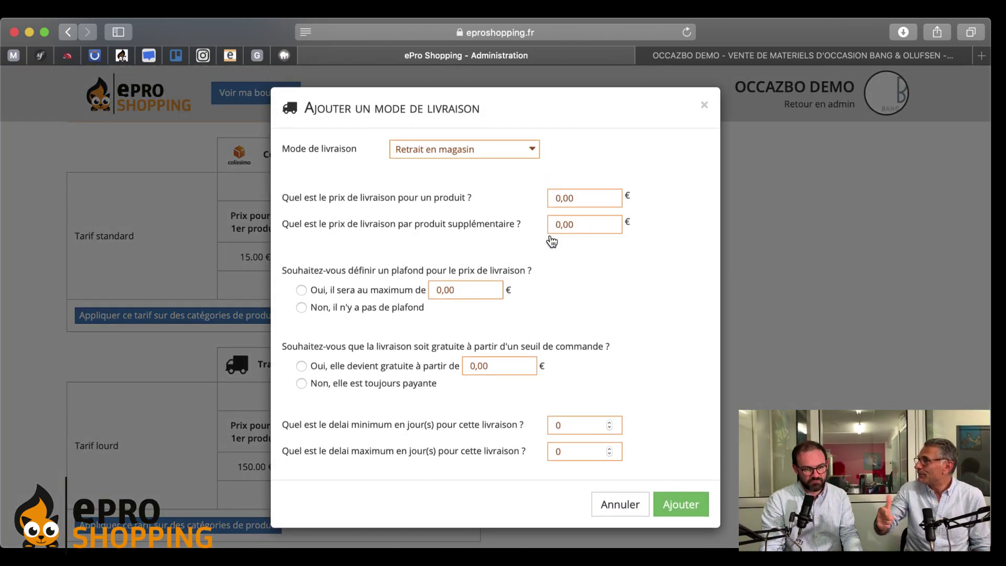
{"action": "left_click", "coordinate": [461, 153]}
{"action": "left_click", "coordinate": [459, 167]}
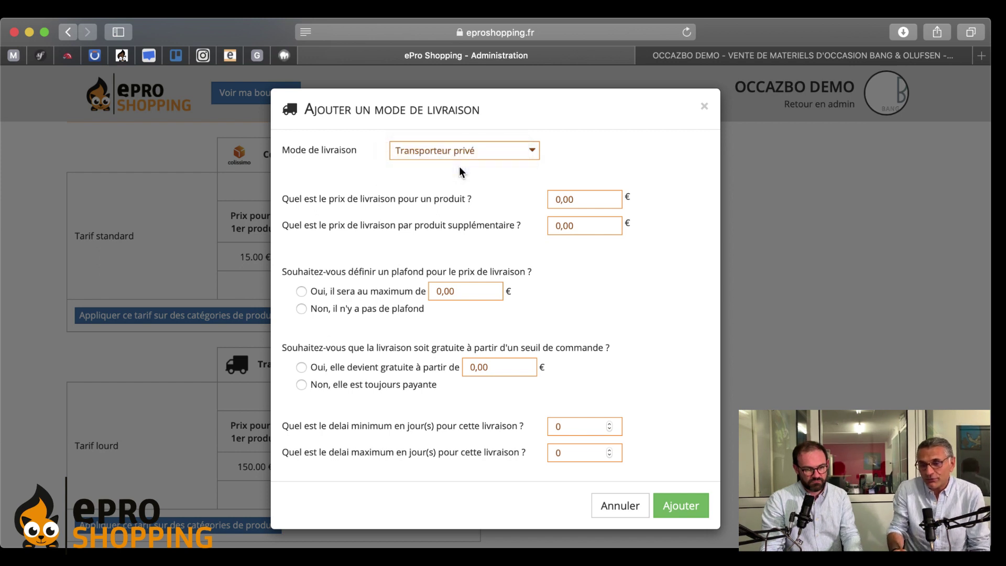
{"action": "left_click", "coordinate": [571, 199]}
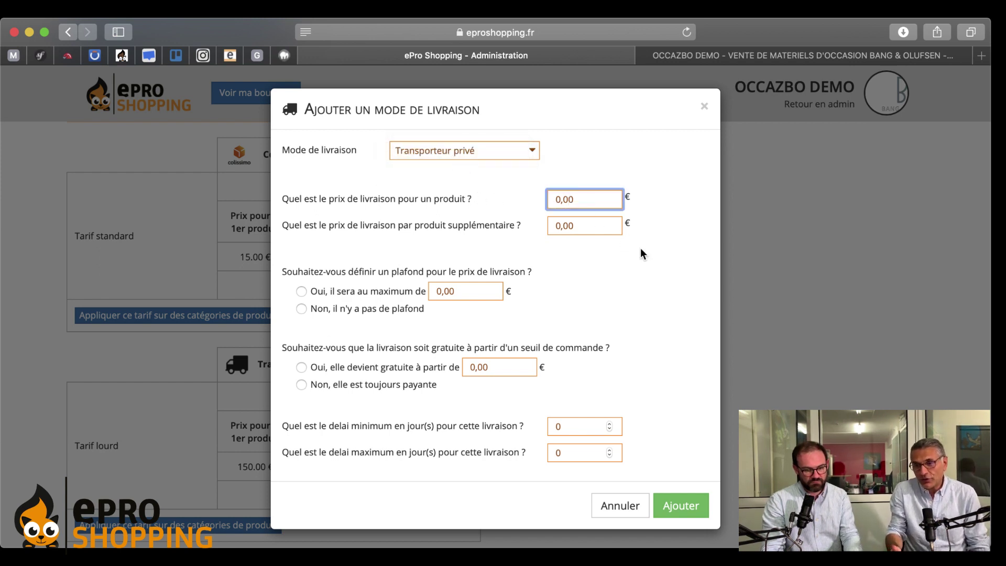
{"action": "type", "text": "15"}
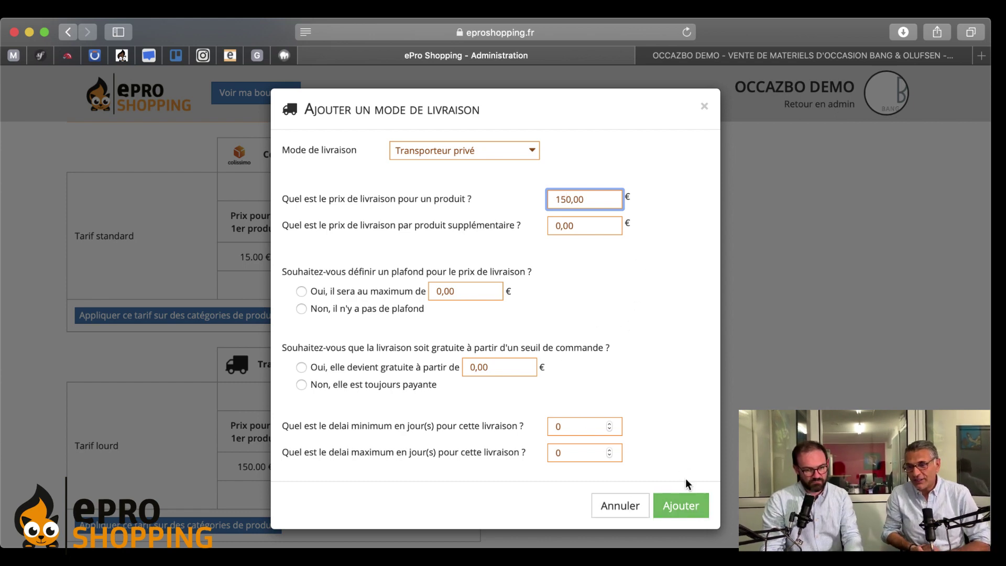
Enter an 8 to 10 day delivery time for Tarif standard's Transporteur privé mode and add it to Zone Outre Mer 1.
{"action": "left_click", "coordinate": [570, 425]}
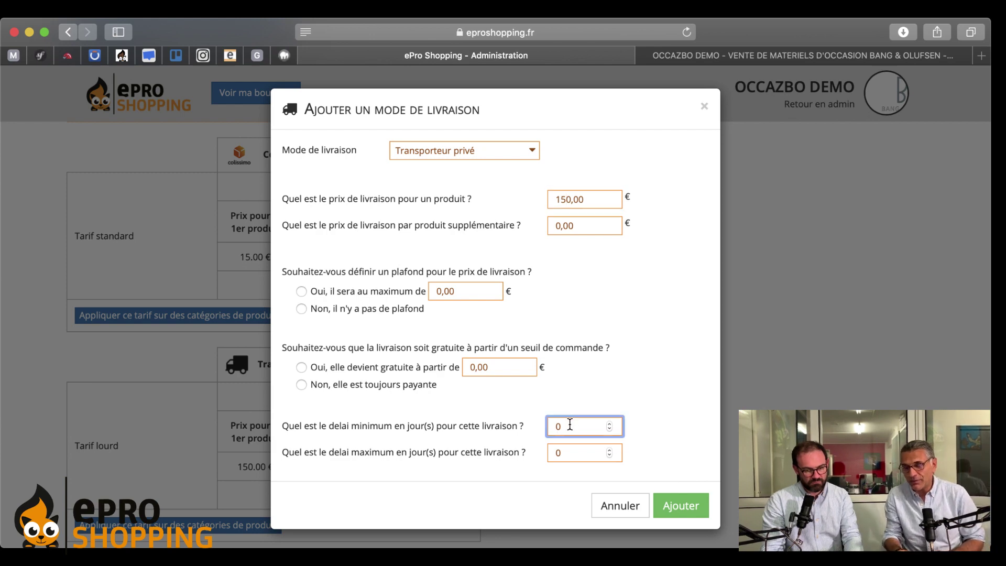
{"action": "key", "text": "BackSpace"}
{"action": "type", "text": "8"}
{"action": "left_click", "coordinate": [558, 451]}
{"action": "type", "text": "1"}
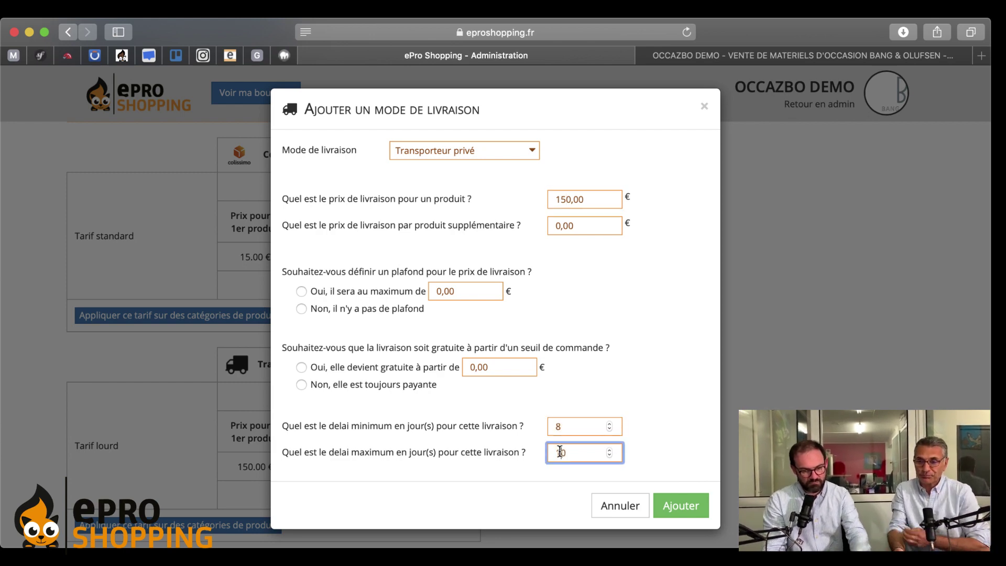
{"action": "left_click", "coordinate": [690, 515]}
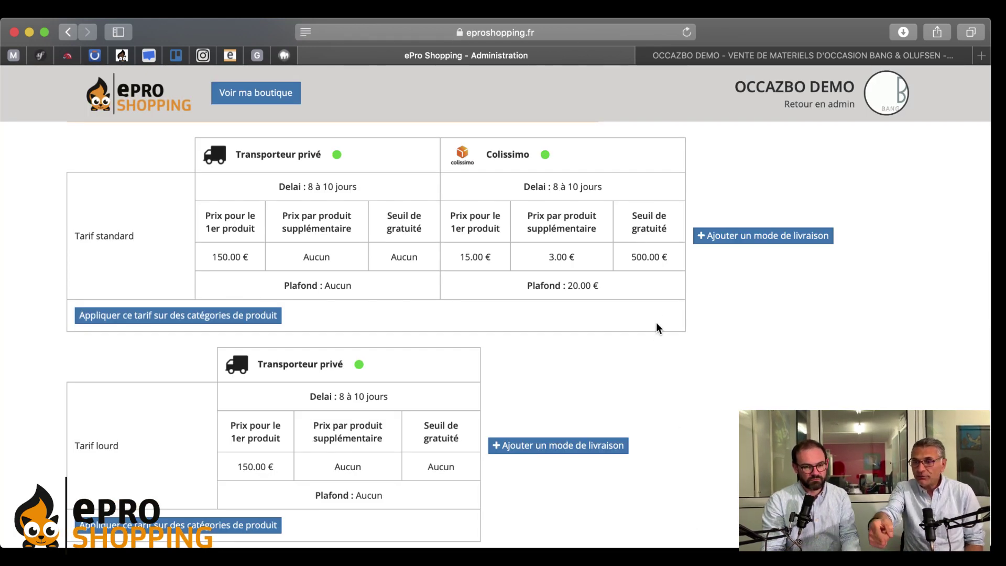
Switch to the OCCAZBO DEMO storefront and proceed from the cart to the delivery and billing information.
{"action": "left_click", "coordinate": [762, 51]}
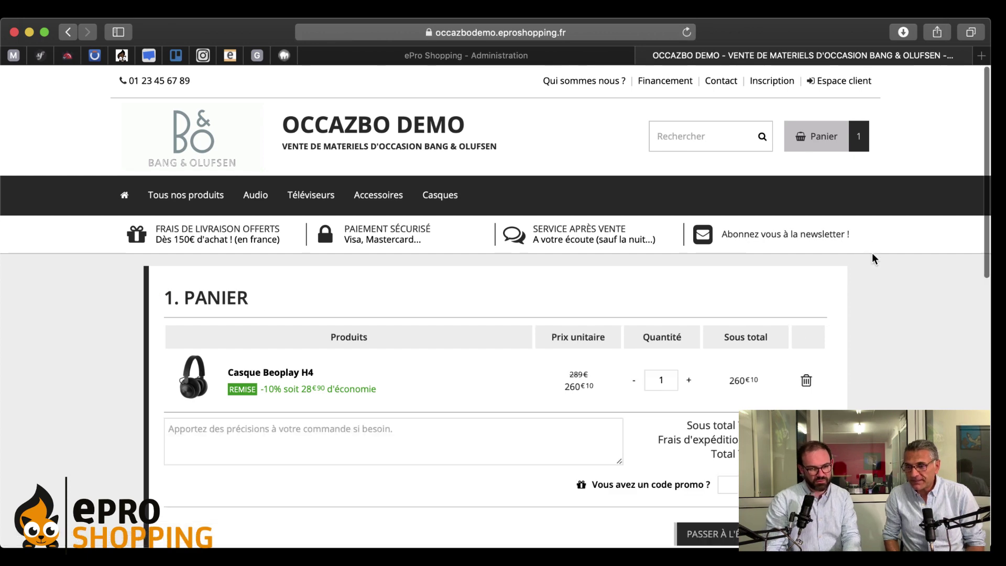
{"action": "scroll", "coordinate": [872, 252], "scroll_direction": "down", "scroll_amount": 6}
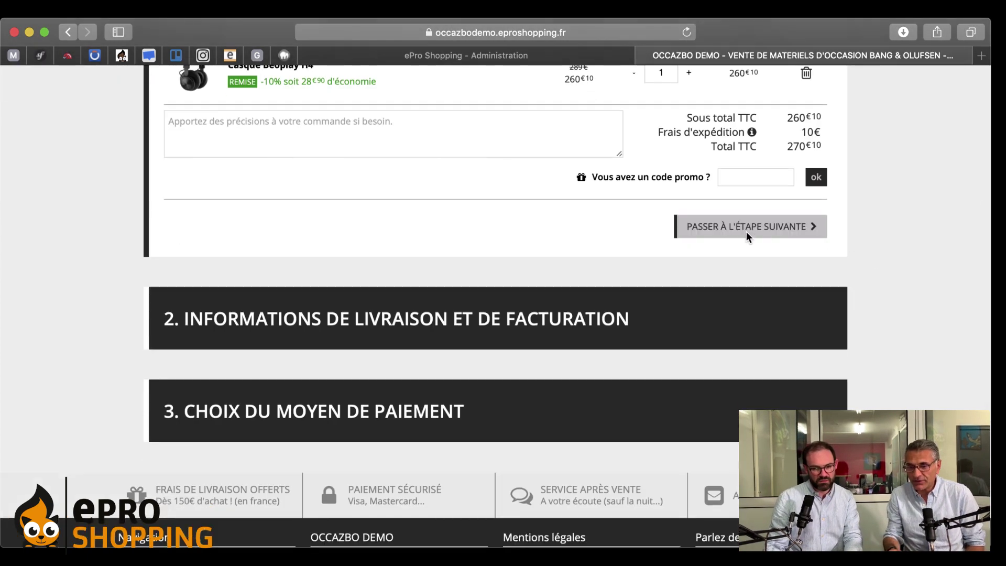
{"action": "left_click", "coordinate": [746, 231]}
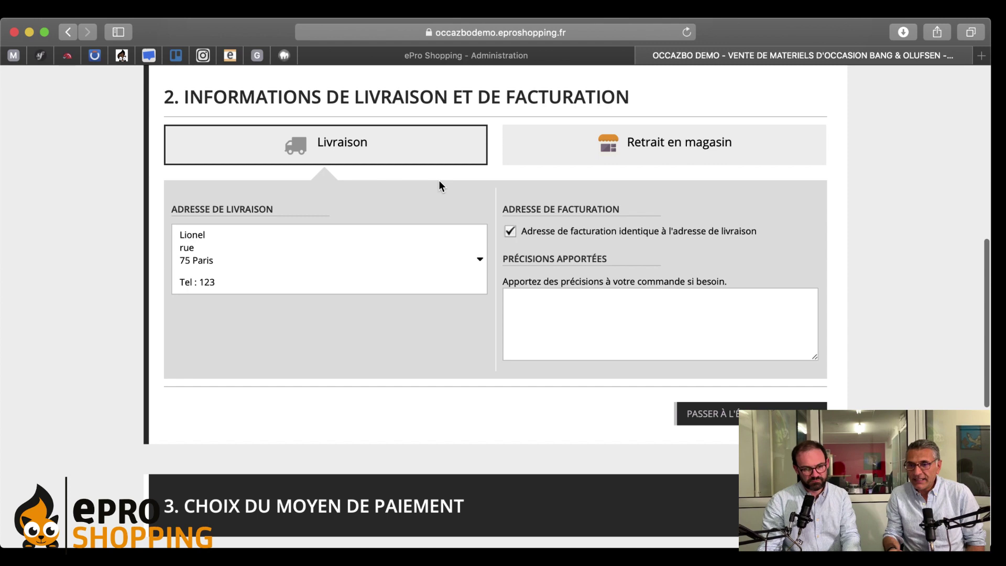
Start a new delivery address for the order and choose Guadeloupe as its country.
{"action": "left_click", "coordinate": [430, 281]}
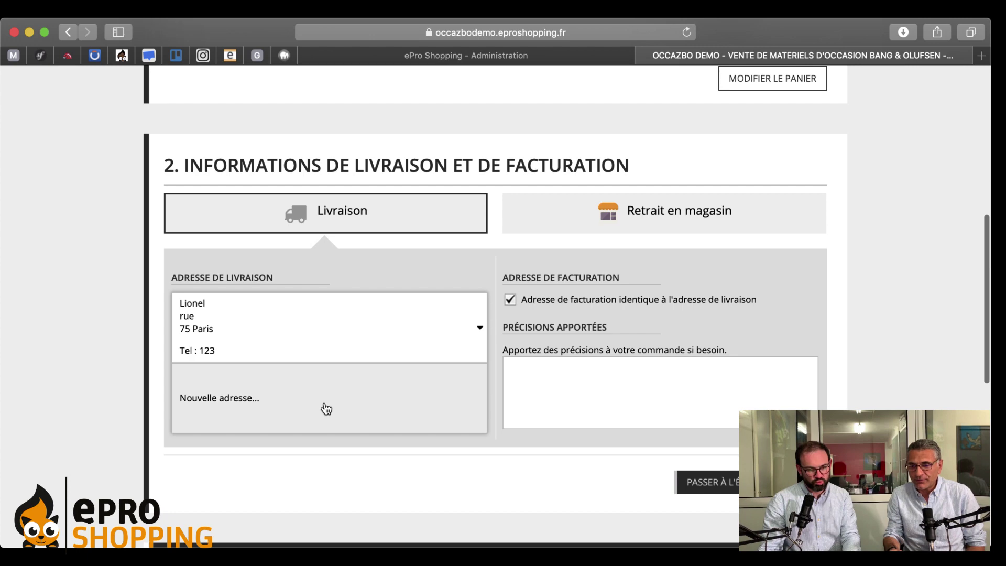
{"action": "left_click", "coordinate": [326, 408]}
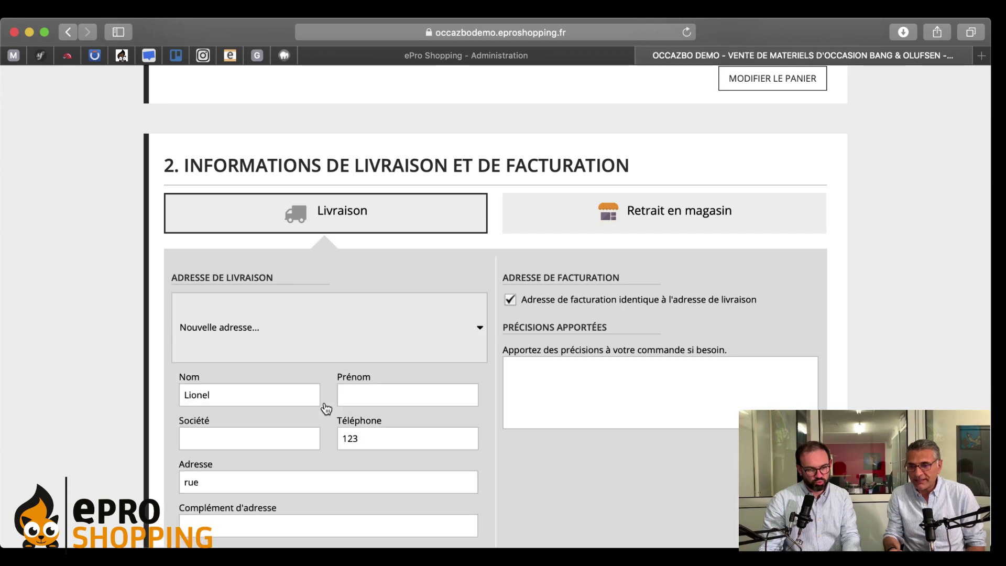
{"action": "scroll", "coordinate": [336, 304], "scroll_direction": "down", "scroll_amount": 5}
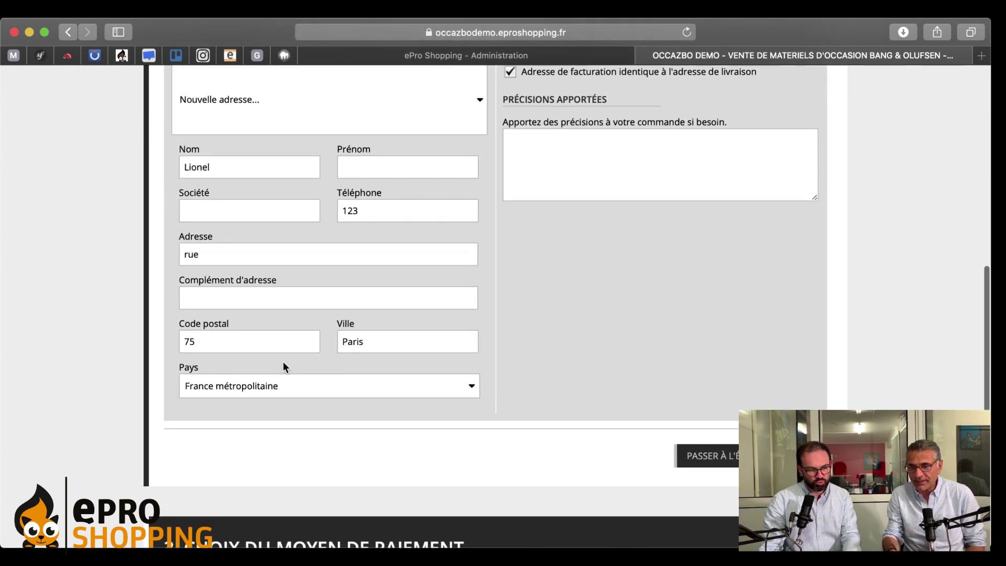
{"action": "left_click", "coordinate": [262, 401]}
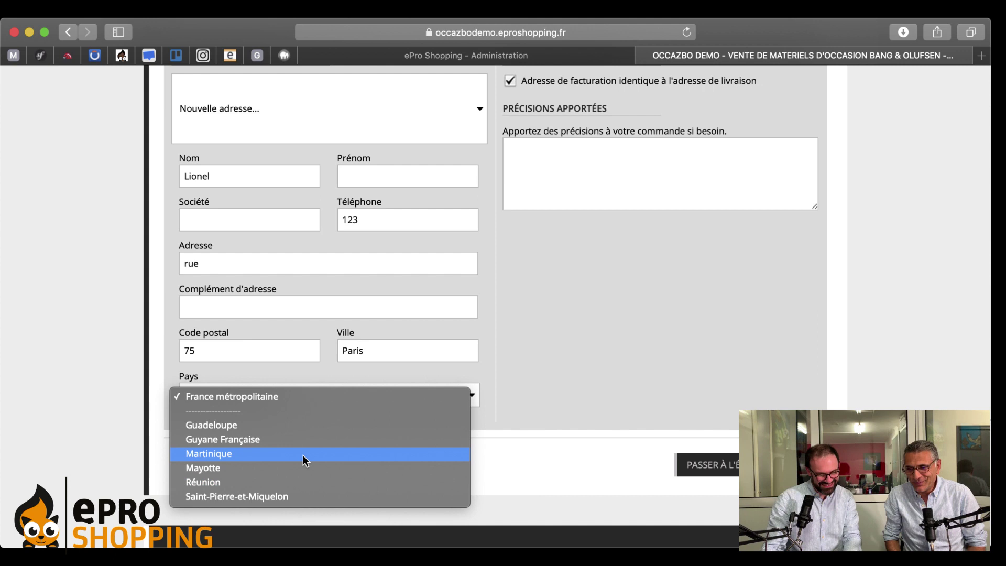
{"action": "left_click", "coordinate": [299, 425]}
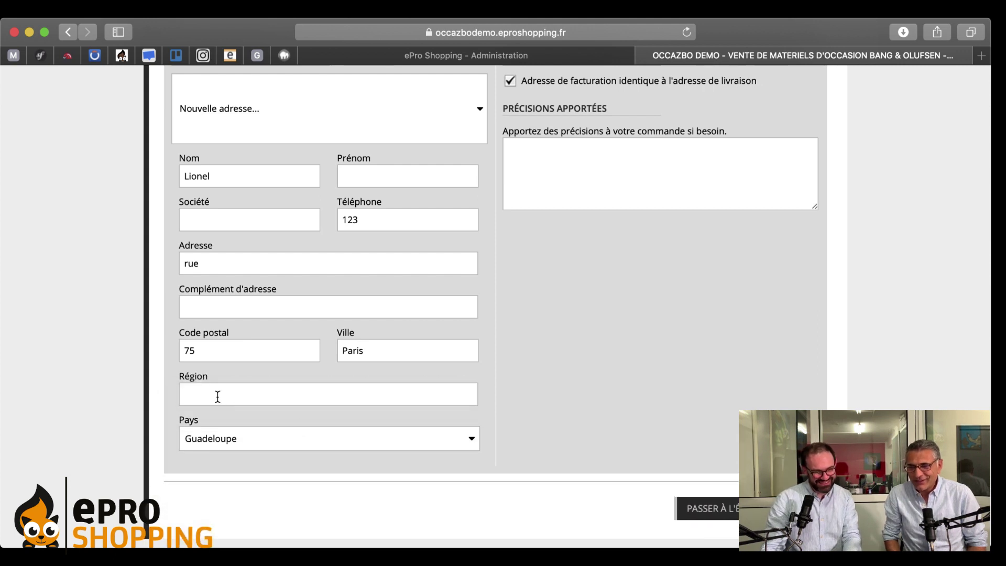
{"action": "left_click", "coordinate": [227, 354]}
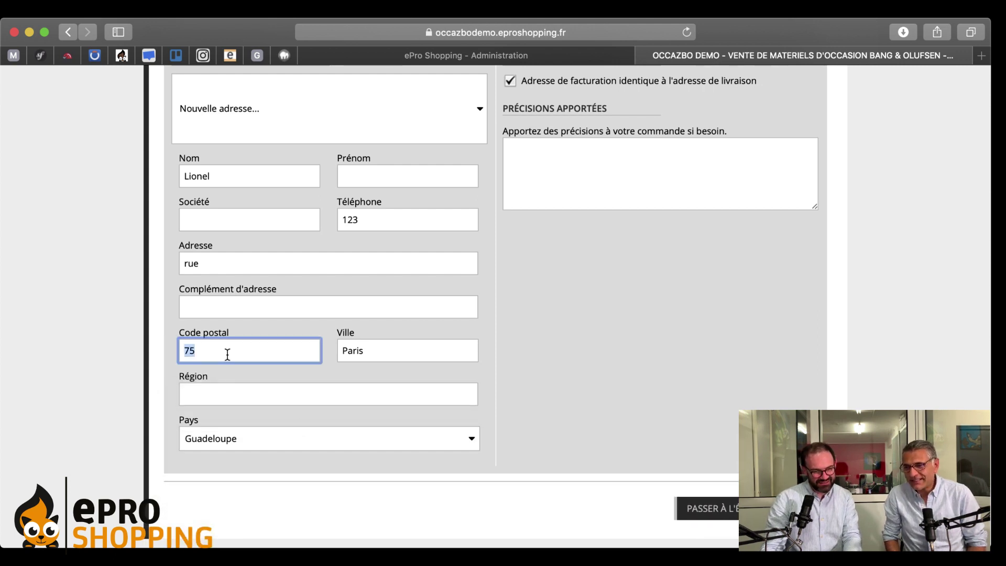
{"action": "left_click", "coordinate": [498, 370]}
{"action": "scroll", "coordinate": [498, 370], "scroll_direction": "up", "scroll_amount": 3}
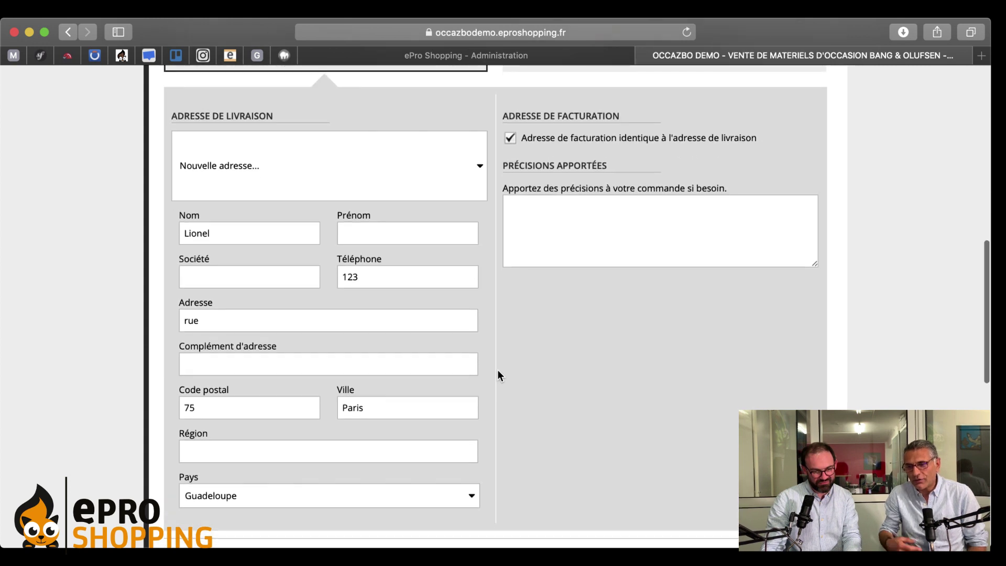
{"action": "scroll", "coordinate": [498, 370], "scroll_direction": "down", "scroll_amount": 3}
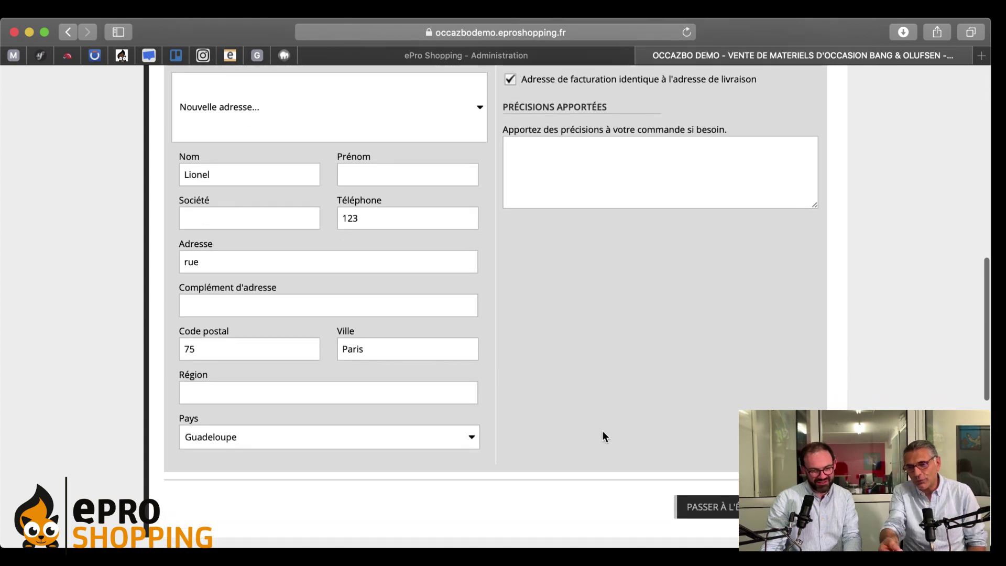
Try to continue the checkout with the new Guadeloupe address.
{"action": "left_click", "coordinate": [706, 509]}
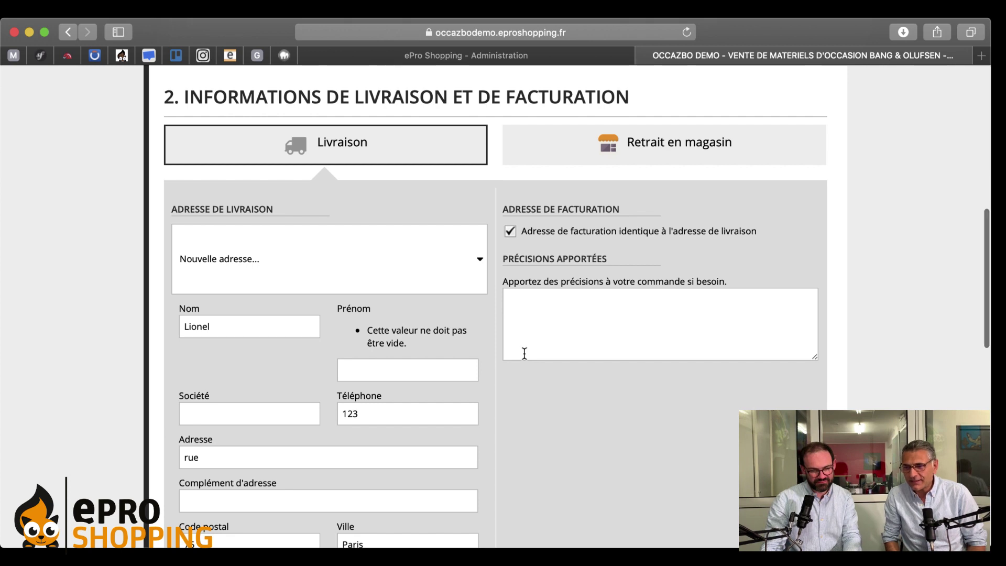
{"action": "scroll", "coordinate": [524, 354], "scroll_direction": "down", "scroll_amount": 6}
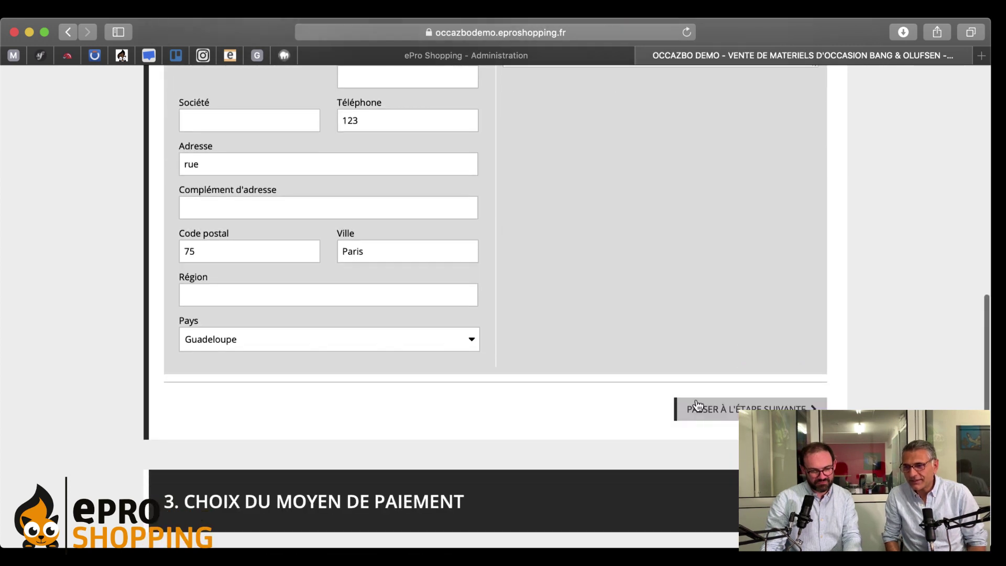
{"action": "left_click", "coordinate": [702, 409]}
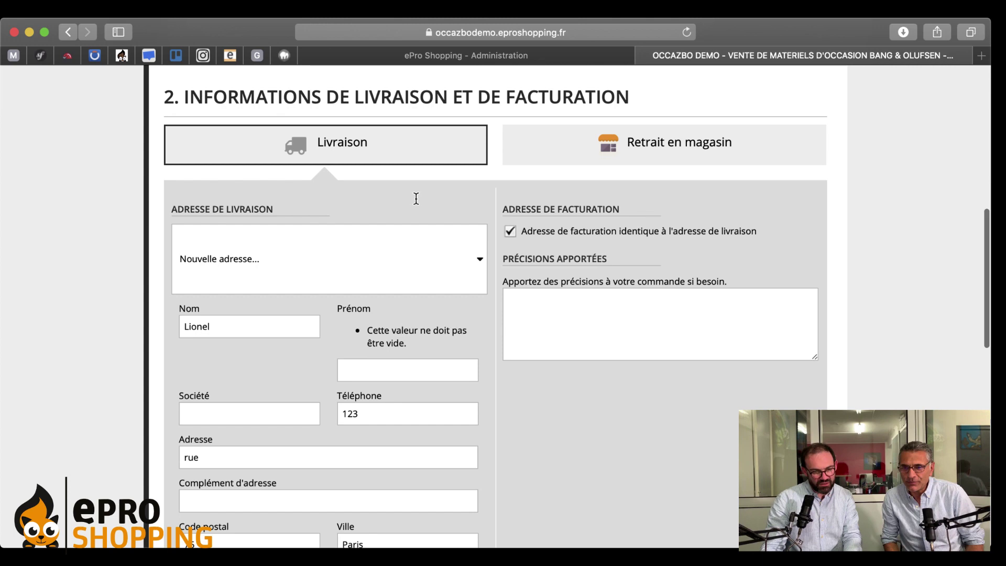
Fill in the customer's first name in the new address and continue to the delivery method choice.
{"action": "left_click", "coordinate": [370, 367]}
{"action": "type", "text": "L"}
{"action": "left_click", "coordinate": [520, 444]}
{"action": "scroll", "coordinate": [520, 444], "scroll_direction": "down", "scroll_amount": 5}
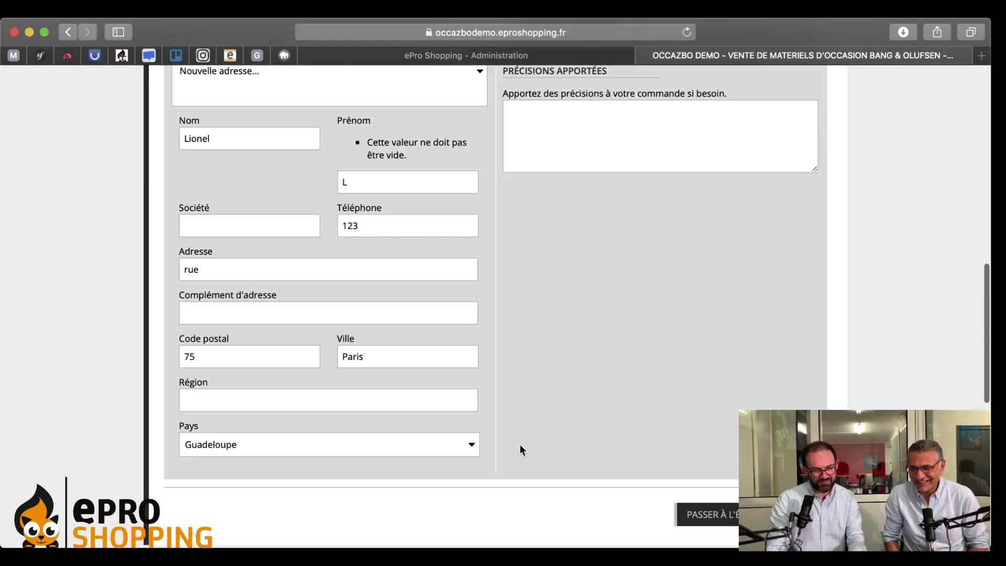
{"action": "left_click", "coordinate": [703, 452]}
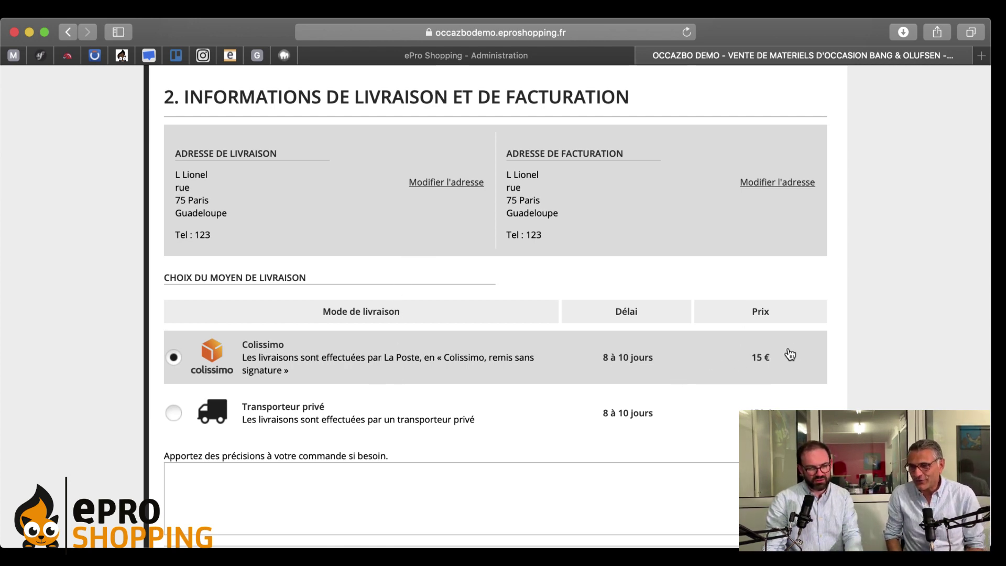
Select Transporteur privé as the order's delivery method and switch back to Colissimo to compare them.
{"action": "left_click", "coordinate": [562, 416]}
{"action": "left_click", "coordinate": [565, 370]}
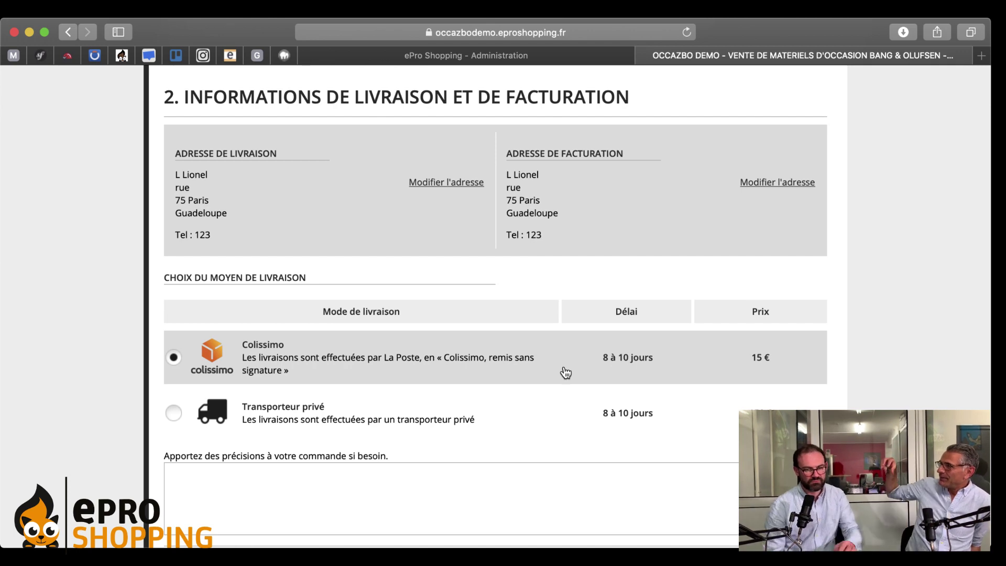
Return to the ePro Shopping administration and review the rates of Zone Outre Mer 1 and Zone Union Européenne et Suisse.
{"action": "left_click", "coordinate": [525, 58]}
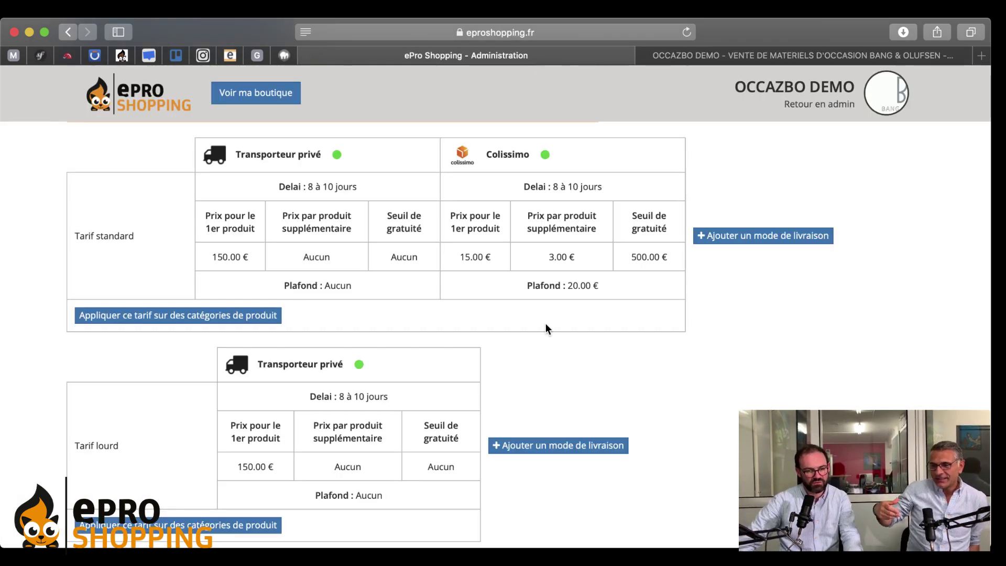
{"action": "scroll", "coordinate": [552, 378], "scroll_direction": "down", "scroll_amount": 2}
{"action": "scroll", "coordinate": [319, 384], "scroll_direction": "down", "scroll_amount": 20}
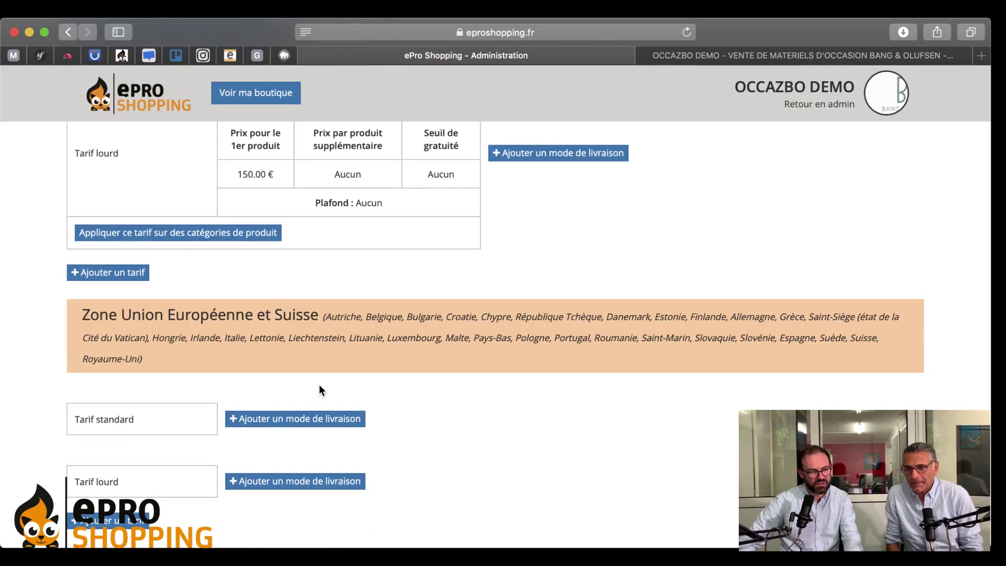
{"action": "scroll", "coordinate": [261, 415], "scroll_direction": "down", "scroll_amount": 2}
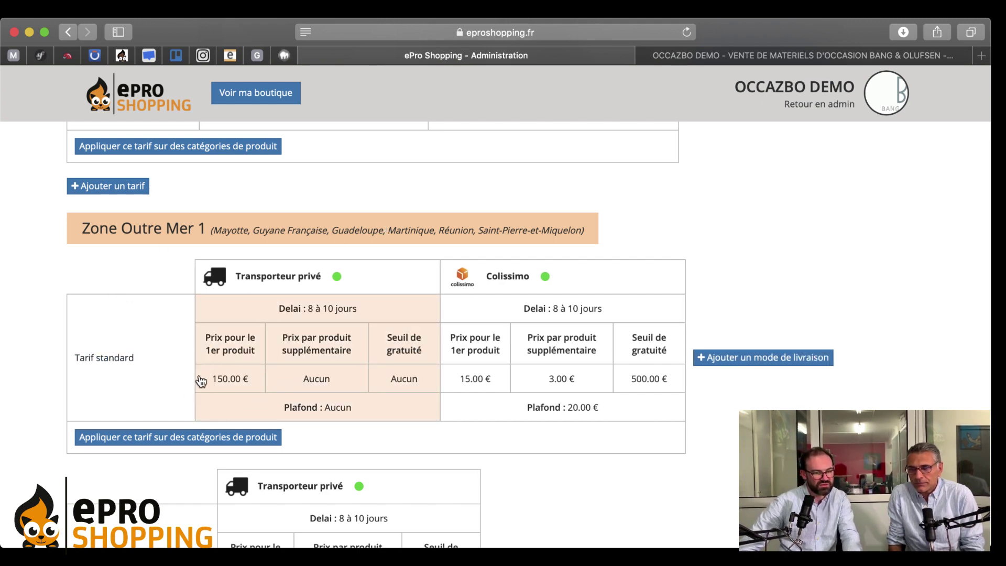
{"action": "scroll", "coordinate": [489, 416], "scroll_direction": "up", "scroll_amount": 5}
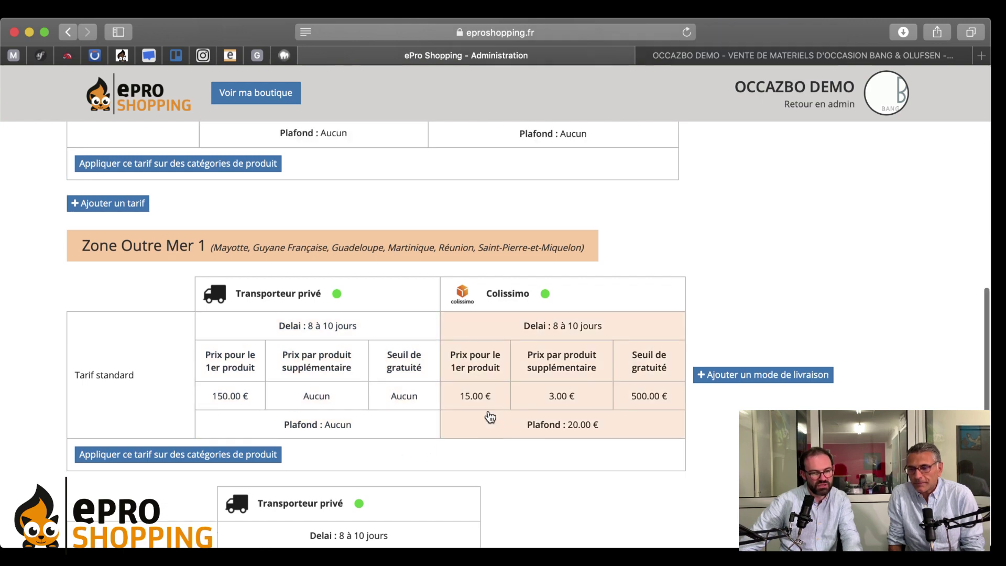
Compare the standard and heavy shipping rates of Zone France Métropolitaine with those of Zone Outre Mer 1.
{"action": "scroll", "coordinate": [490, 417], "scroll_direction": "up", "scroll_amount": 3}
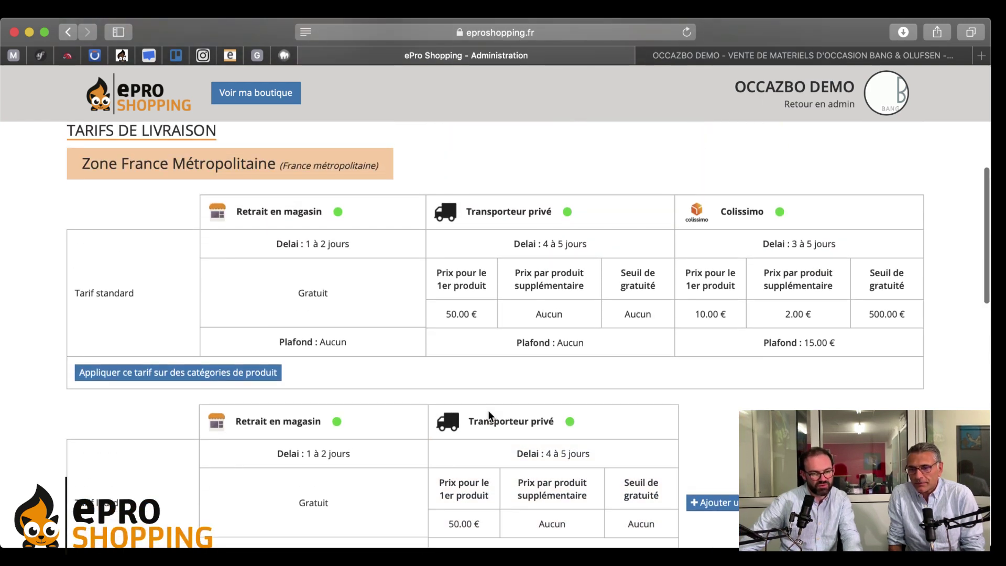
{"action": "scroll", "coordinate": [488, 416], "scroll_direction": "down", "scroll_amount": 1}
{"action": "scroll", "coordinate": [426, 353], "scroll_direction": "down", "scroll_amount": 1}
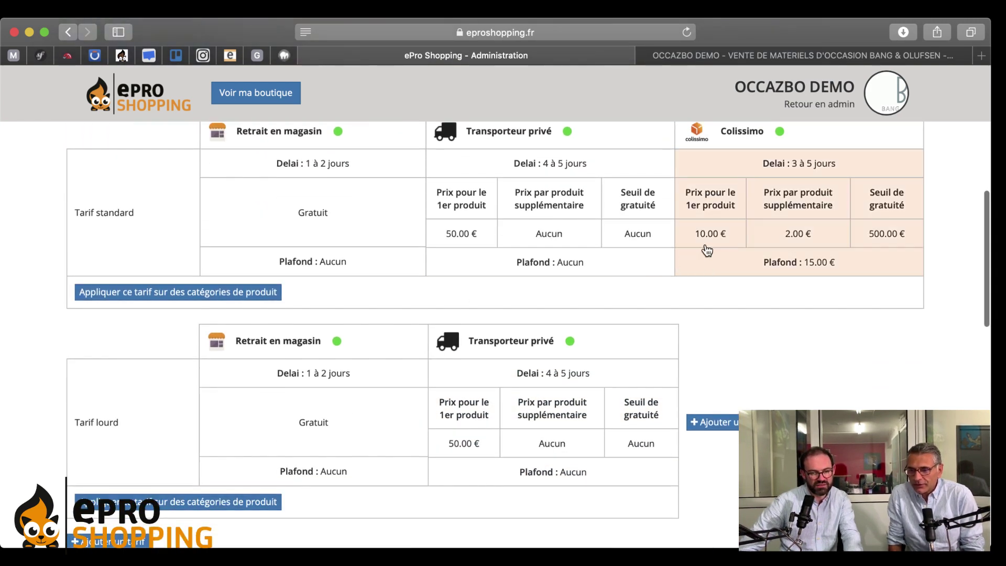
{"action": "scroll", "coordinate": [659, 349], "scroll_direction": "down", "scroll_amount": 8}
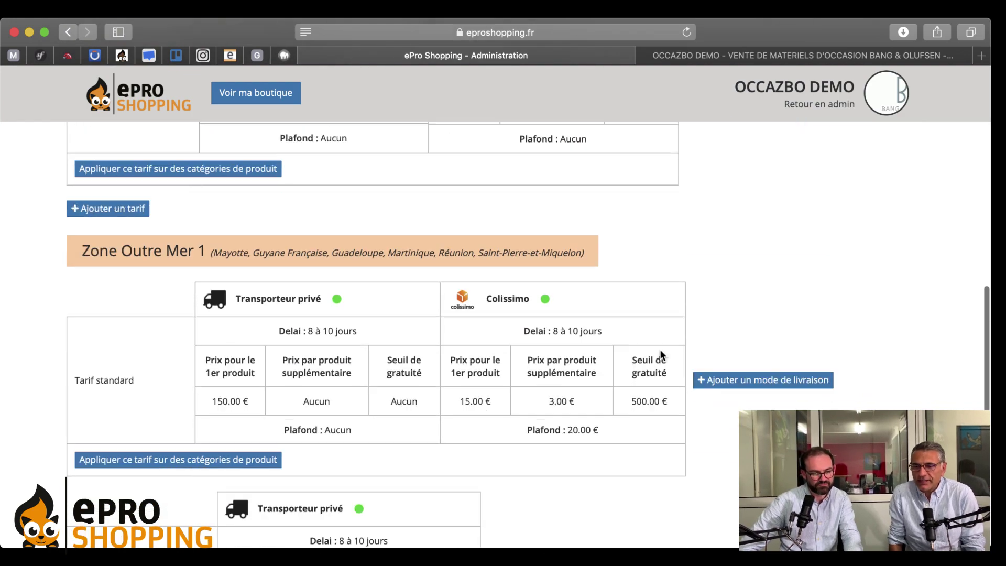
{"action": "scroll", "coordinate": [416, 408], "scroll_direction": "down", "scroll_amount": 7}
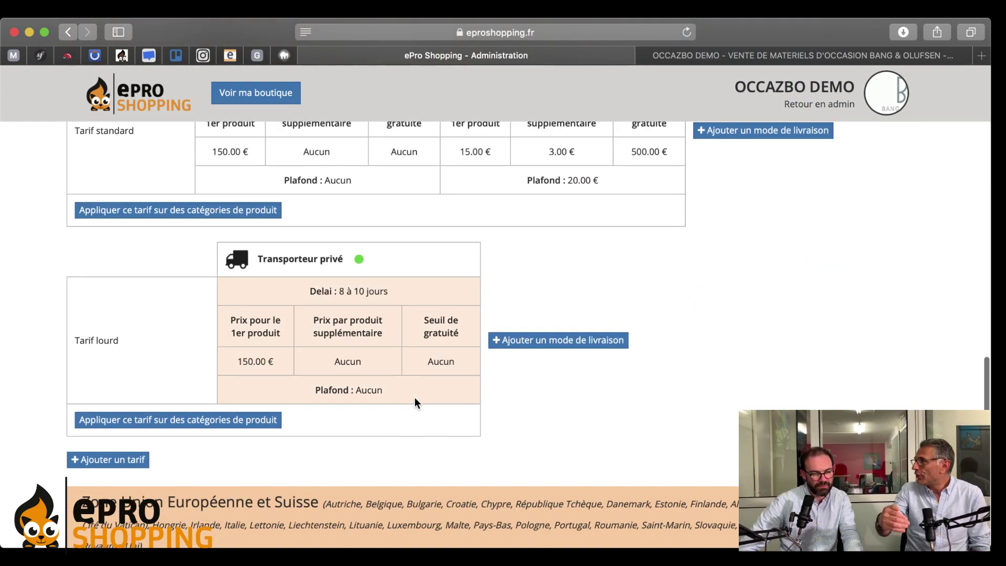
{"action": "scroll", "coordinate": [417, 403], "scroll_direction": "up", "scroll_amount": 4}
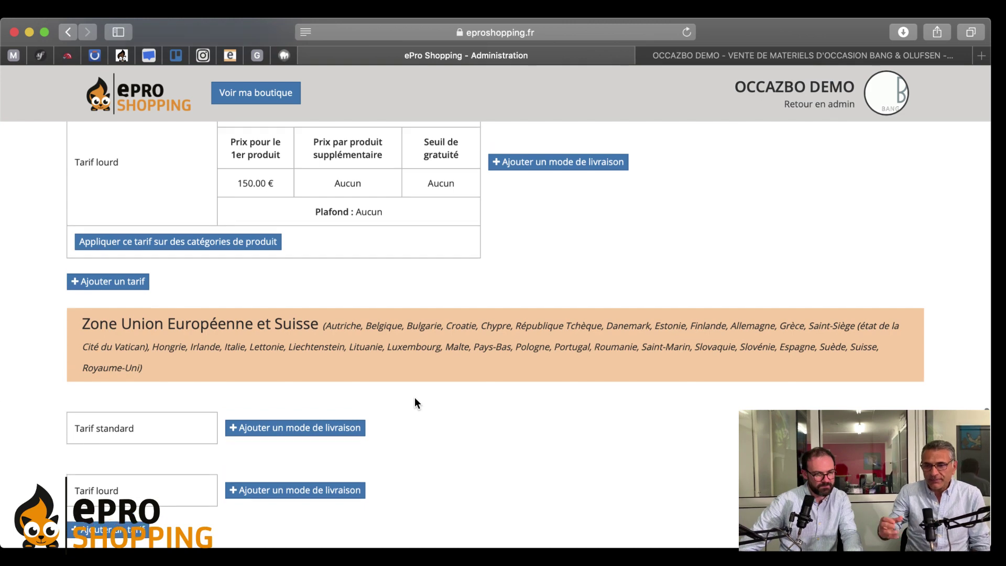
{"action": "scroll", "coordinate": [415, 403], "scroll_direction": "up", "scroll_amount": 4}
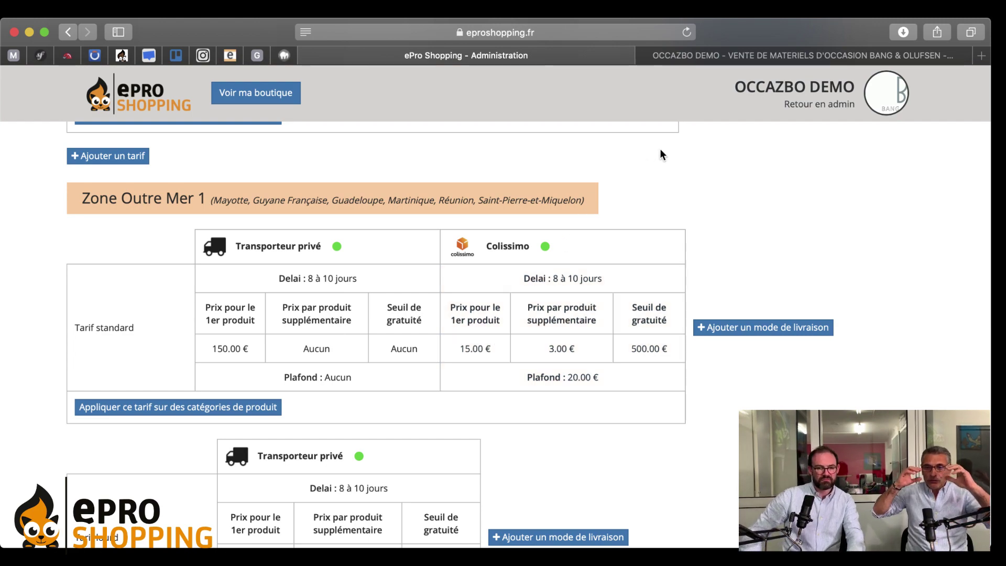
{"action": "scroll", "coordinate": [679, 193], "scroll_direction": "up", "scroll_amount": 15}
{"action": "scroll", "coordinate": [680, 194], "scroll_direction": "down", "scroll_amount": 4}
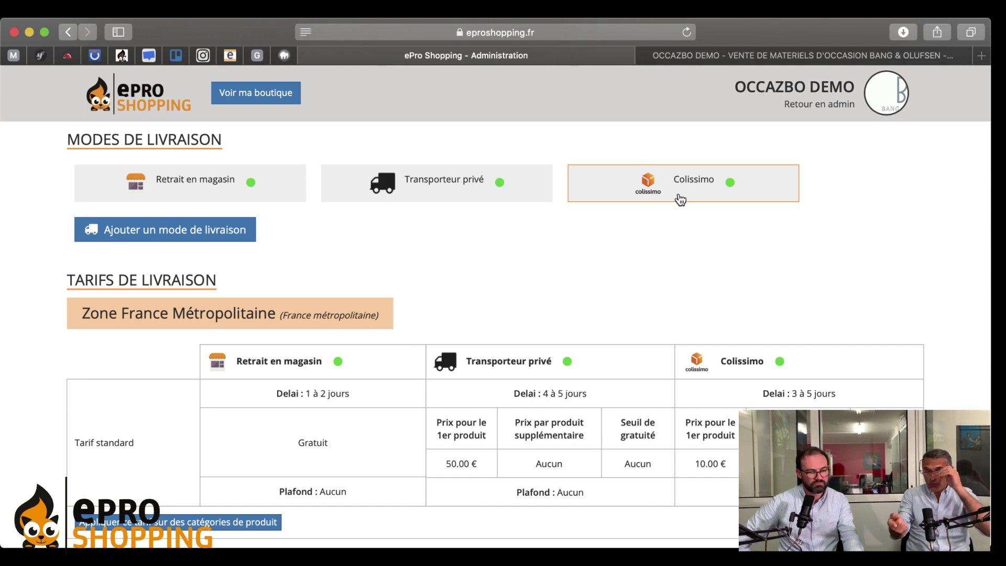
Open the advanced management view of the shop's products and services.
{"action": "scroll", "coordinate": [679, 199], "scroll_direction": "up", "scroll_amount": 5}
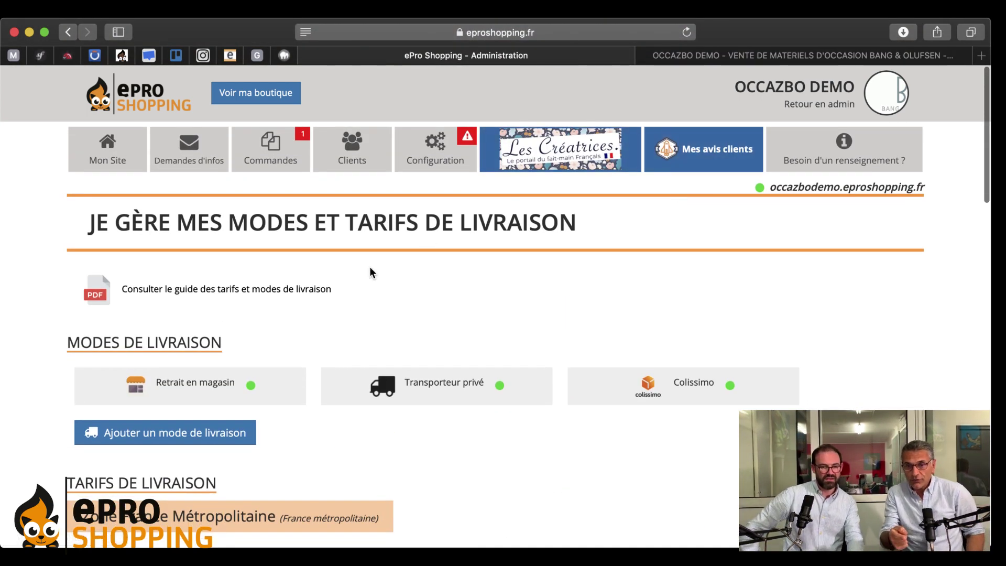
{"action": "mouse_move", "coordinate": [120, 167]}
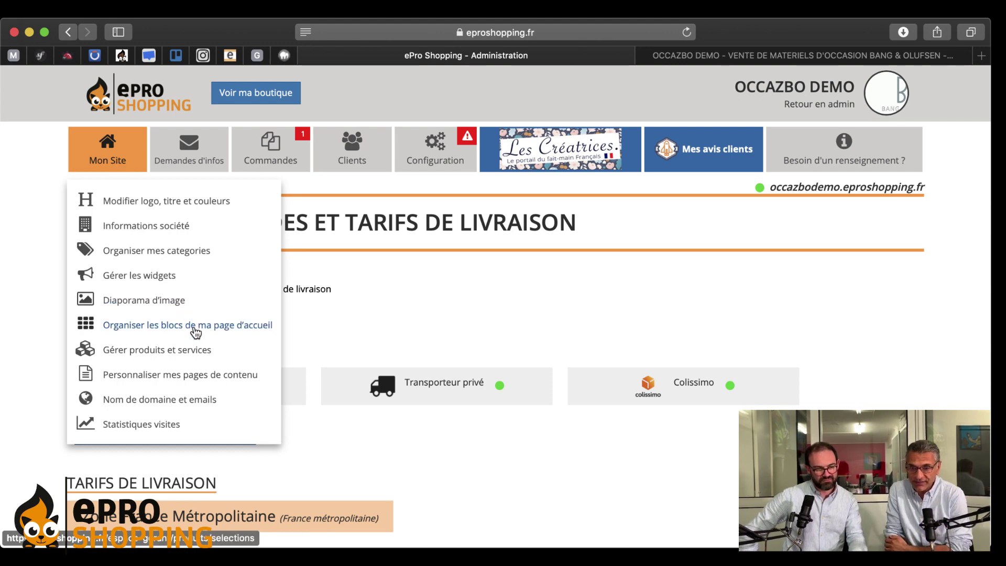
{"action": "left_click", "coordinate": [195, 349]}
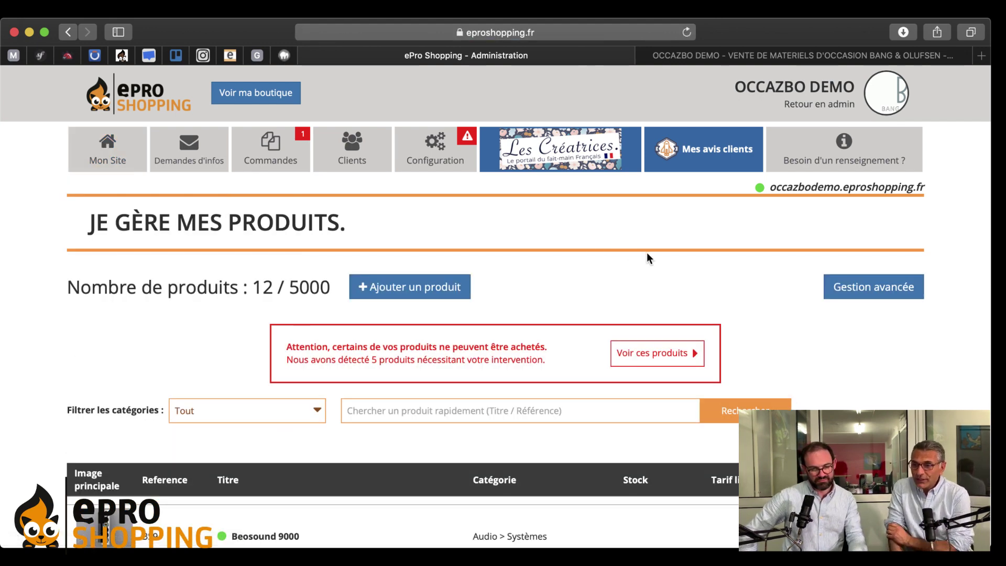
{"action": "left_click", "coordinate": [865, 292]}
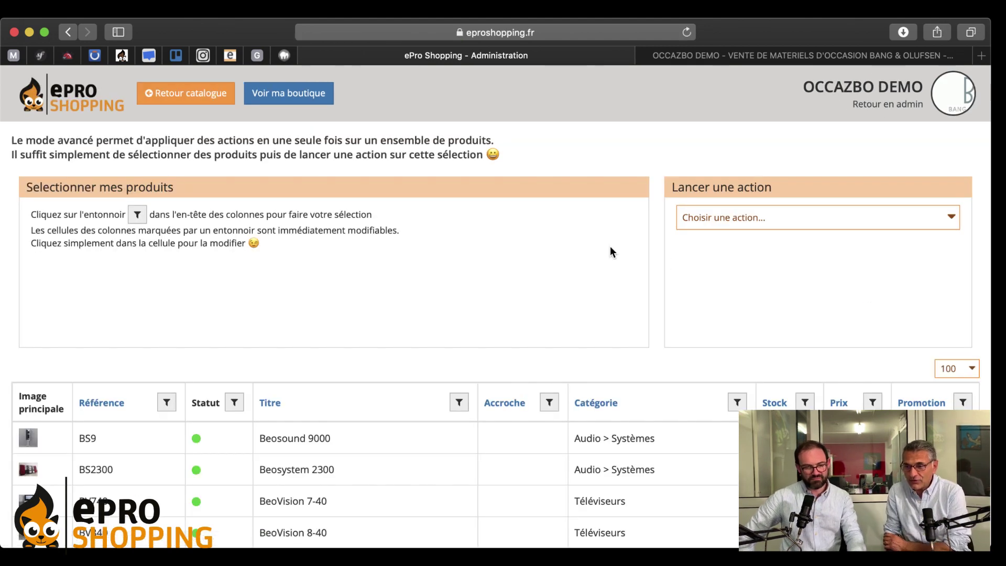
{"action": "scroll", "coordinate": [610, 252], "scroll_direction": "down", "scroll_amount": 2}
{"action": "scroll", "coordinate": [610, 252], "scroll_direction": "up", "scroll_amount": 2}
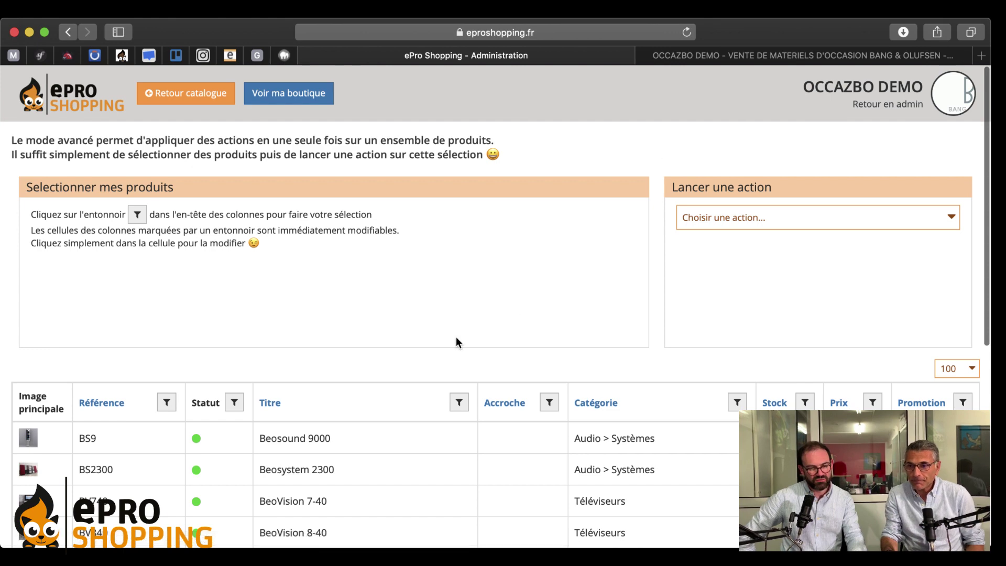
Try inline editing on the titles of Beosound 9000 and Beosystem 2300 and on the category of Beosound 9000.
{"action": "scroll", "coordinate": [456, 342], "scroll_direction": "down", "scroll_amount": 10}
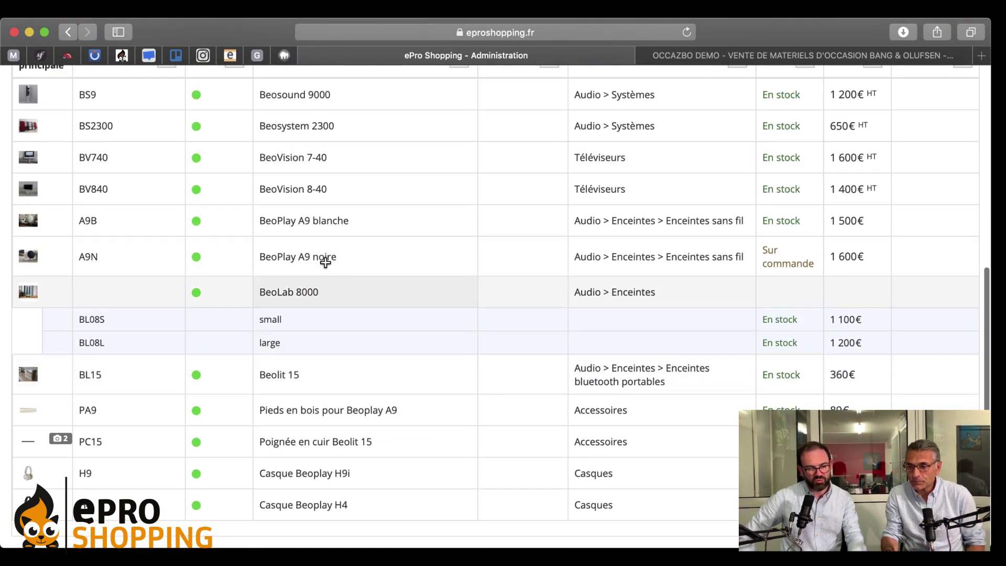
{"action": "scroll", "coordinate": [467, 326], "scroll_direction": "up", "scroll_amount": 8}
{"action": "scroll", "coordinate": [463, 326], "scroll_direction": "down", "scroll_amount": 2}
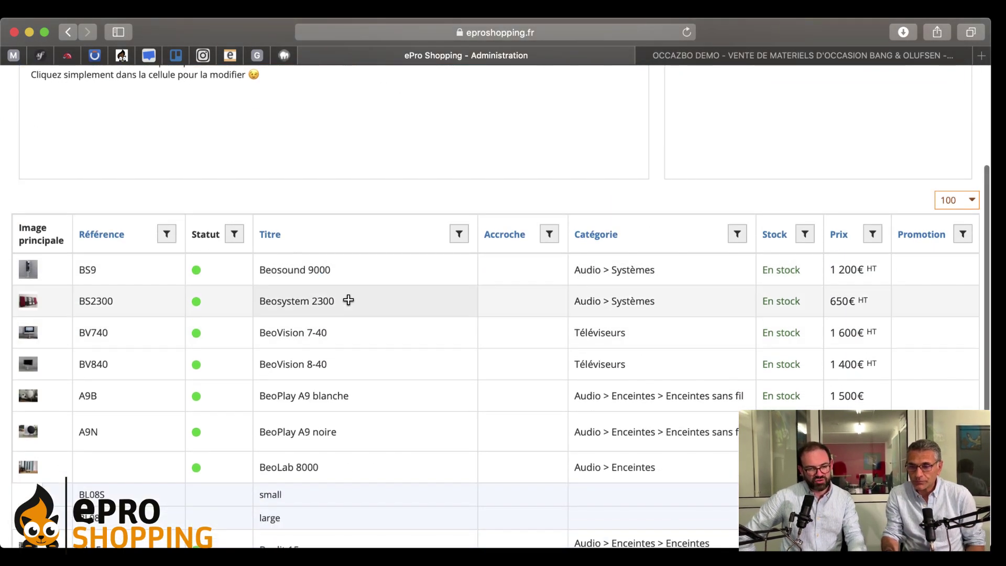
{"action": "left_click", "coordinate": [353, 270]}
{"action": "left_click", "coordinate": [360, 299]}
{"action": "left_click", "coordinate": [598, 267]}
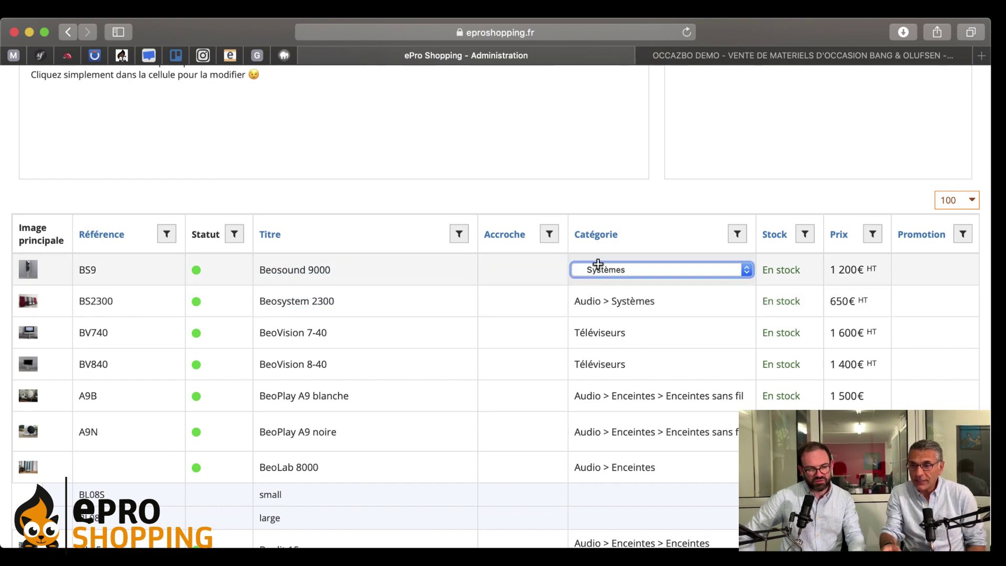
{"action": "left_click", "coordinate": [631, 206]}
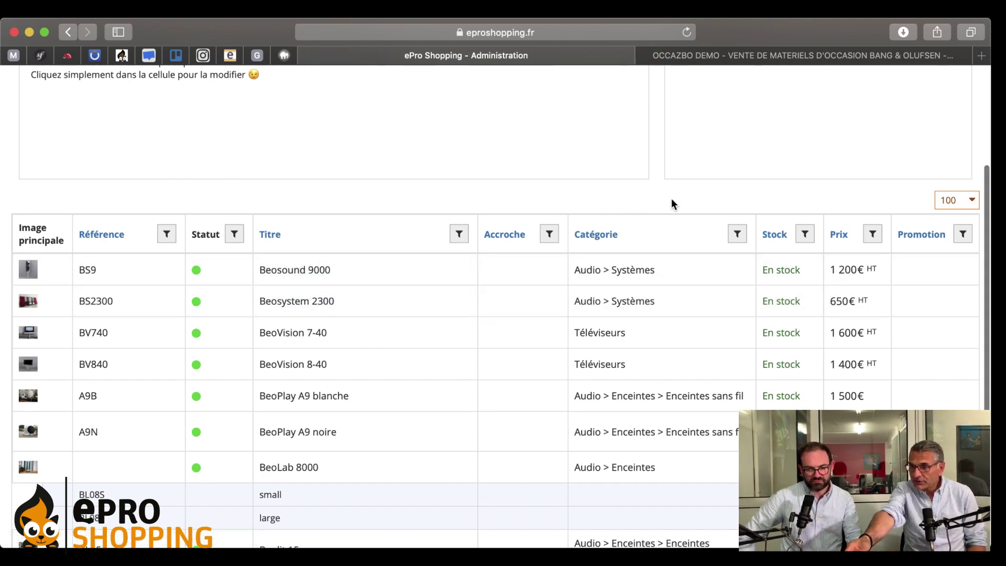
Set the shipping rate of Beosystem 2300 to Tarif standard.
{"action": "scroll", "coordinate": [838, 312], "scroll_direction": "right", "scroll_amount": 10}
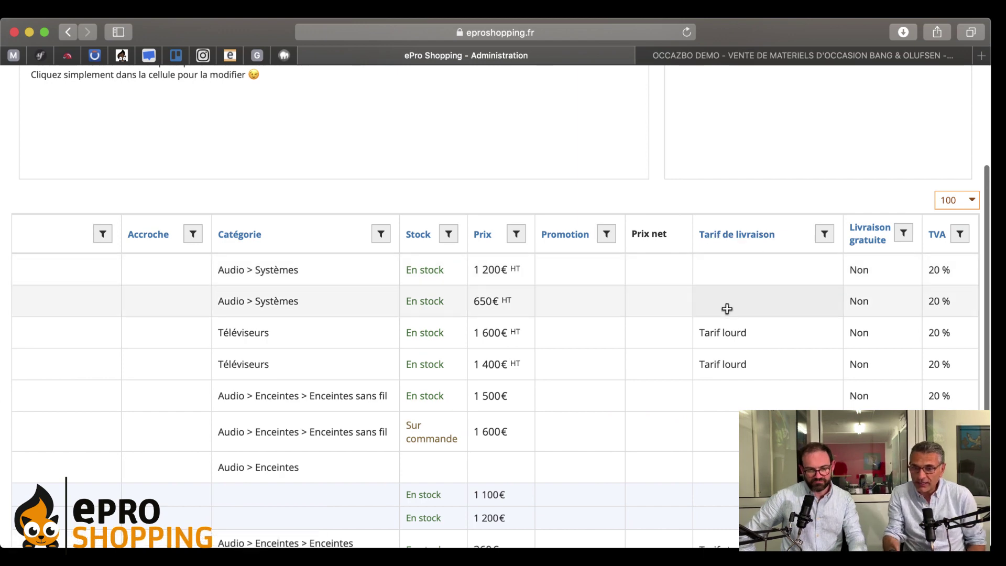
{"action": "left_click", "coordinate": [725, 299]}
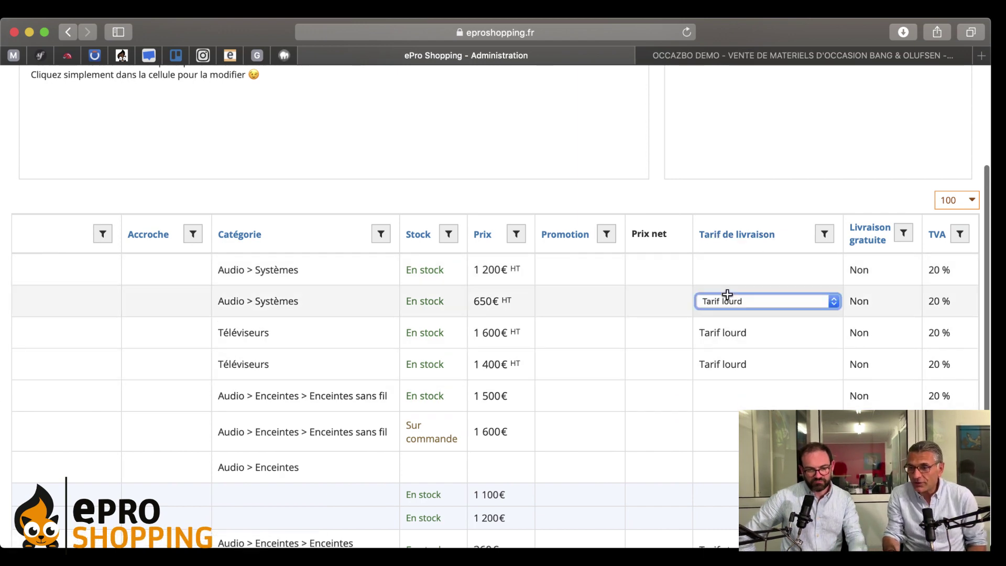
{"action": "left_click", "coordinate": [749, 302]}
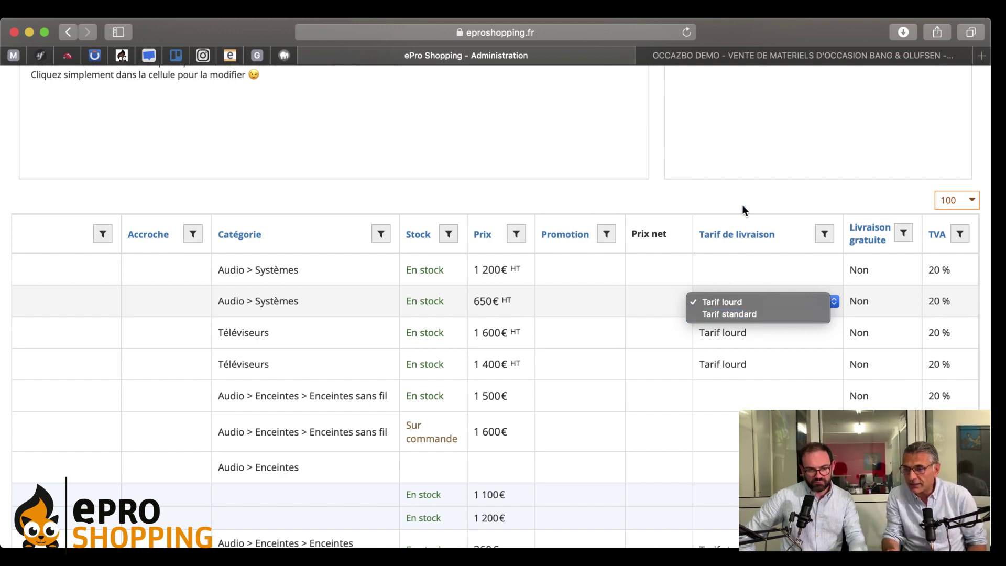
{"action": "left_click", "coordinate": [736, 319]}
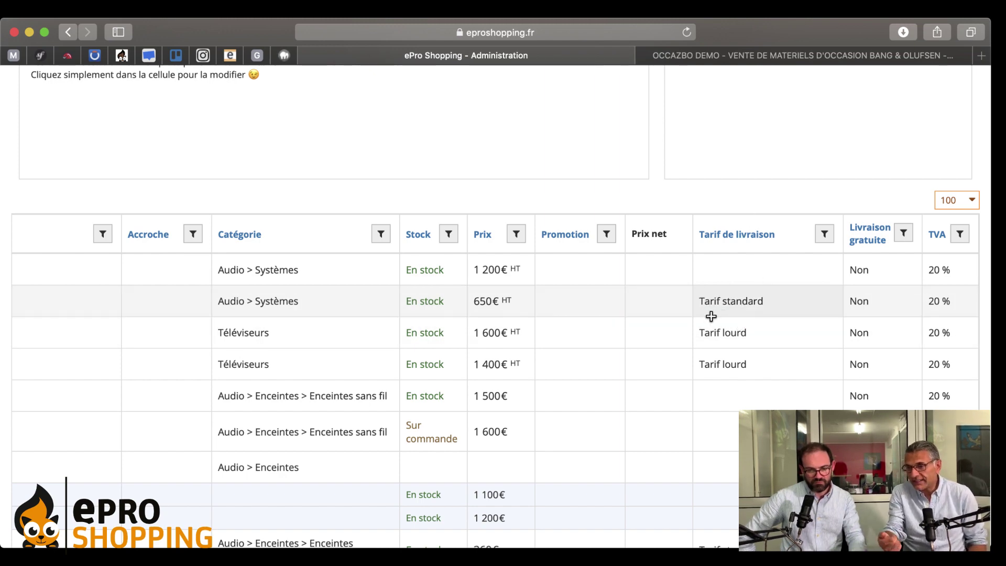
Set the shipping rate of Beosound 9000 to Tarif lourd.
{"action": "scroll", "coordinate": [711, 316], "scroll_direction": "left", "scroll_amount": 6}
{"action": "scroll", "coordinate": [711, 316], "scroll_direction": "left", "scroll_amount": 2}
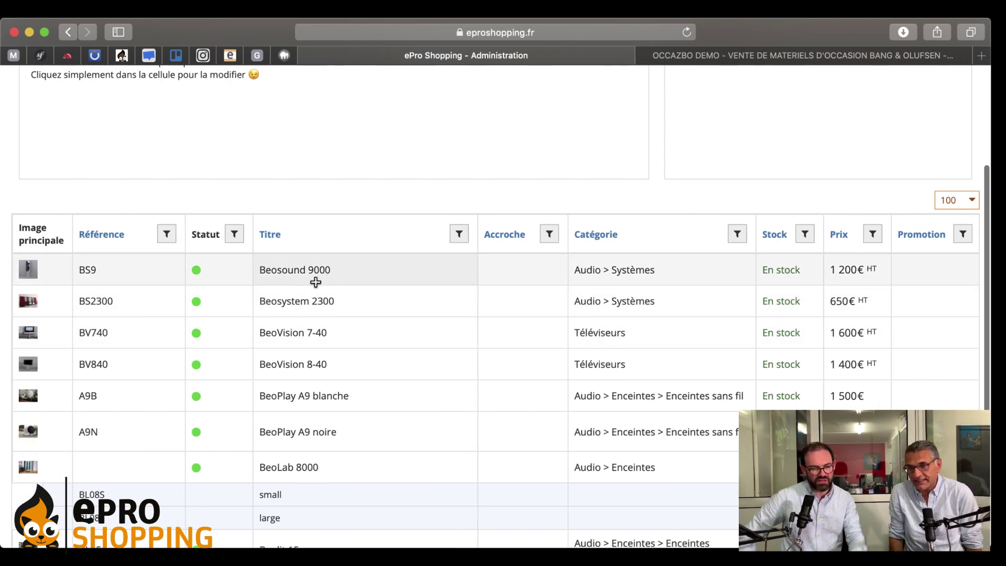
{"action": "scroll", "coordinate": [366, 273], "scroll_direction": "right", "scroll_amount": 8}
{"action": "left_click", "coordinate": [731, 259]}
{"action": "left_click", "coordinate": [740, 272]}
{"action": "left_click", "coordinate": [740, 272]}
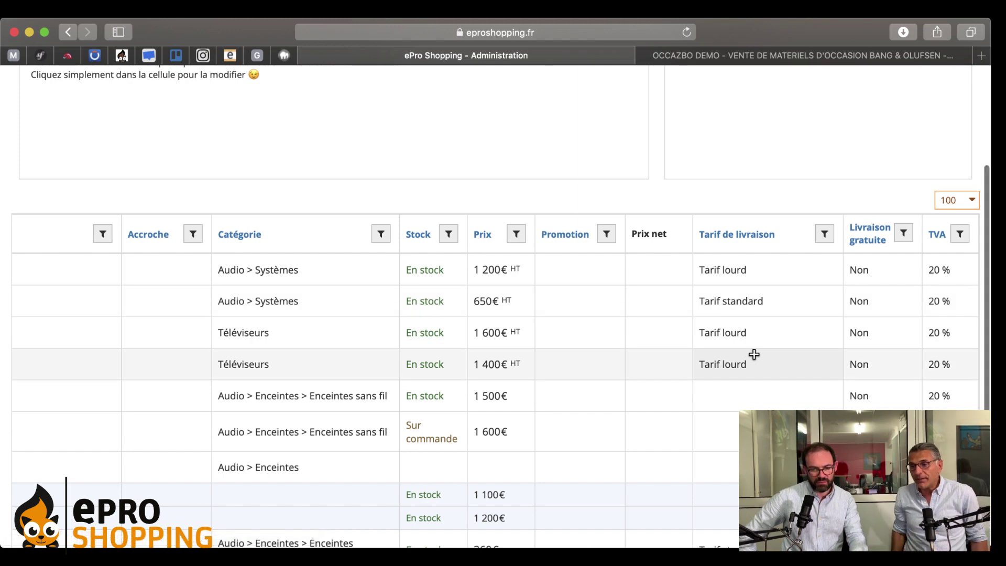
Look through the whole product list to examine which products and categories still need a shipping rate.
{"action": "scroll", "coordinate": [753, 354], "scroll_direction": "down", "scroll_amount": 3}
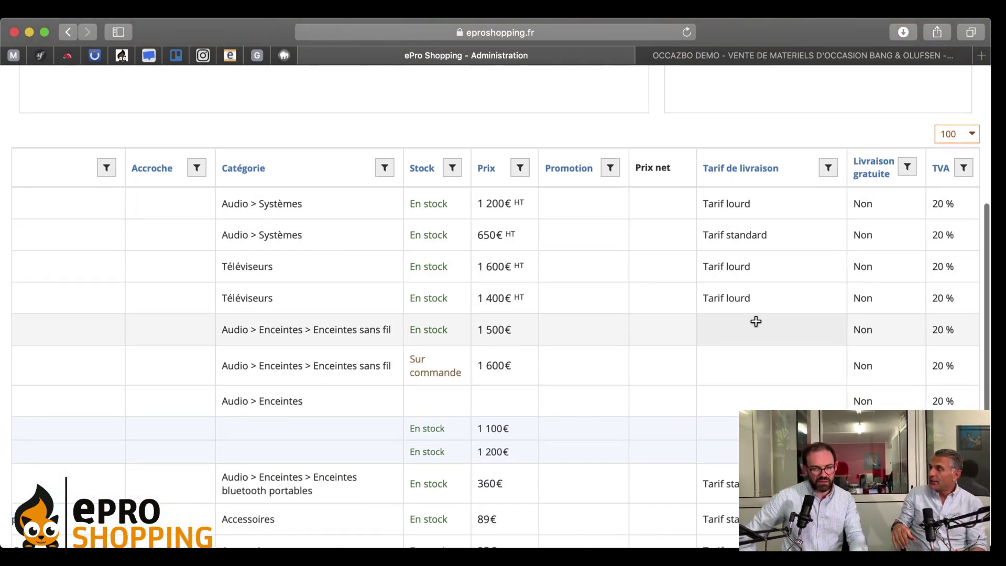
{"action": "scroll", "coordinate": [756, 321], "scroll_direction": "left", "scroll_amount": 2}
{"action": "scroll", "coordinate": [757, 320], "scroll_direction": "left", "scroll_amount": 10}
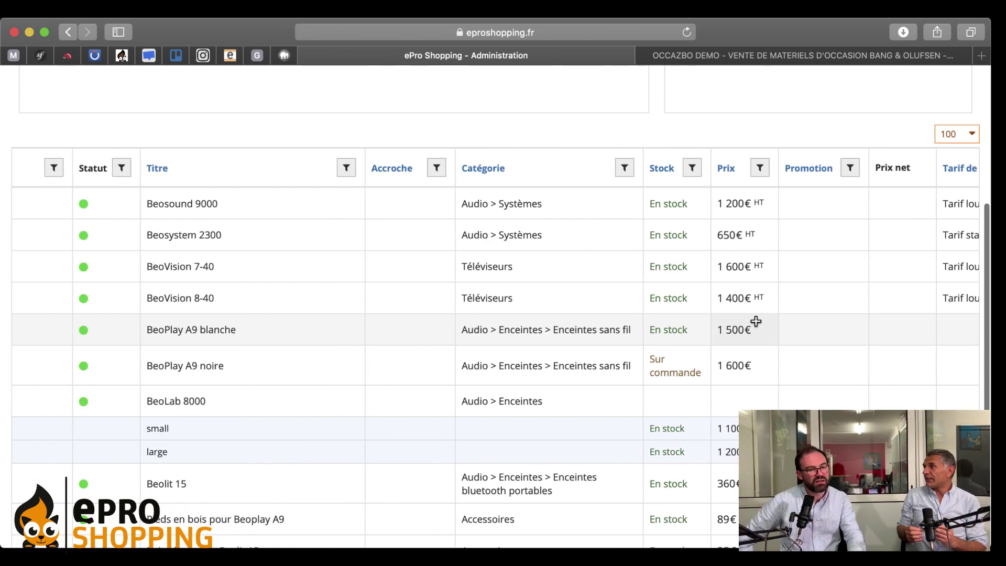
{"action": "scroll", "coordinate": [618, 269], "scroll_direction": "up", "scroll_amount": 5}
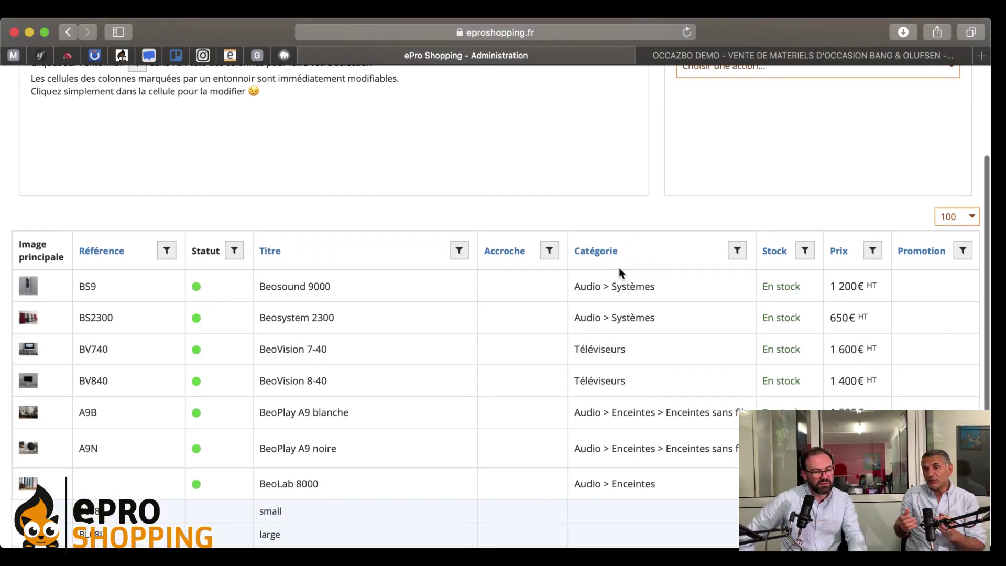
{"action": "scroll", "coordinate": [618, 271], "scroll_direction": "up", "scroll_amount": 4}
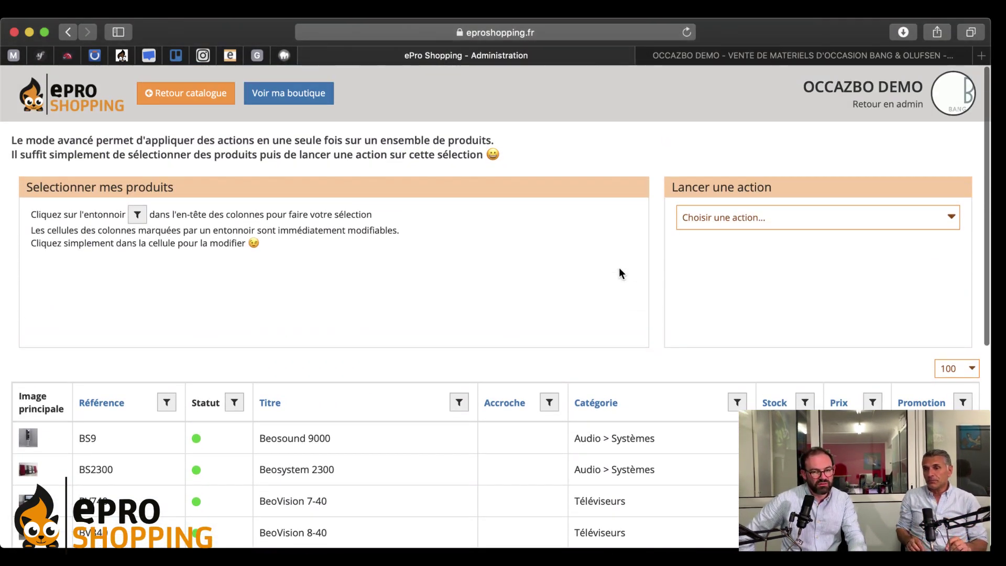
{"action": "scroll", "coordinate": [618, 267], "scroll_direction": "down", "scroll_amount": 10}
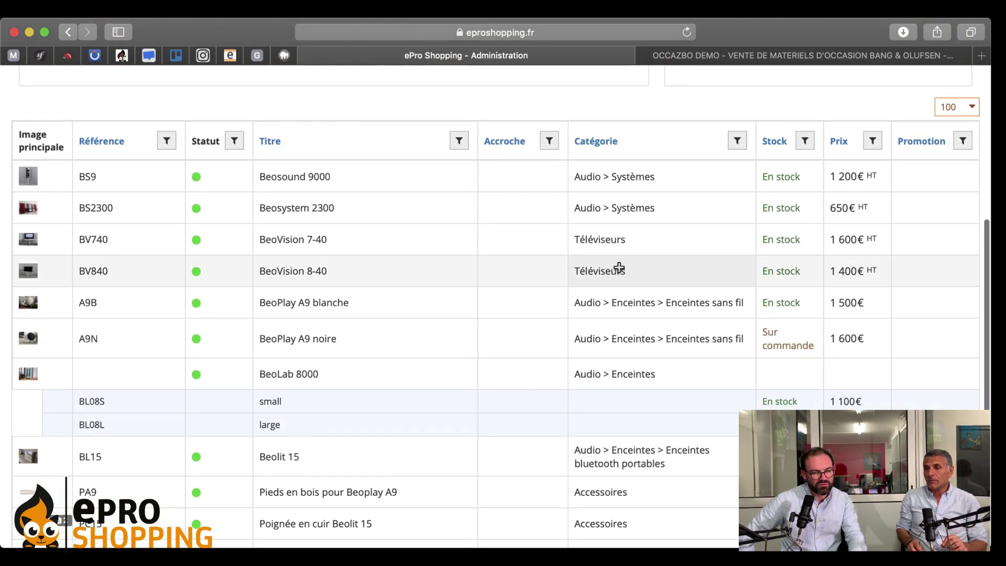
{"action": "scroll", "coordinate": [619, 268], "scroll_direction": "down", "scroll_amount": 1}
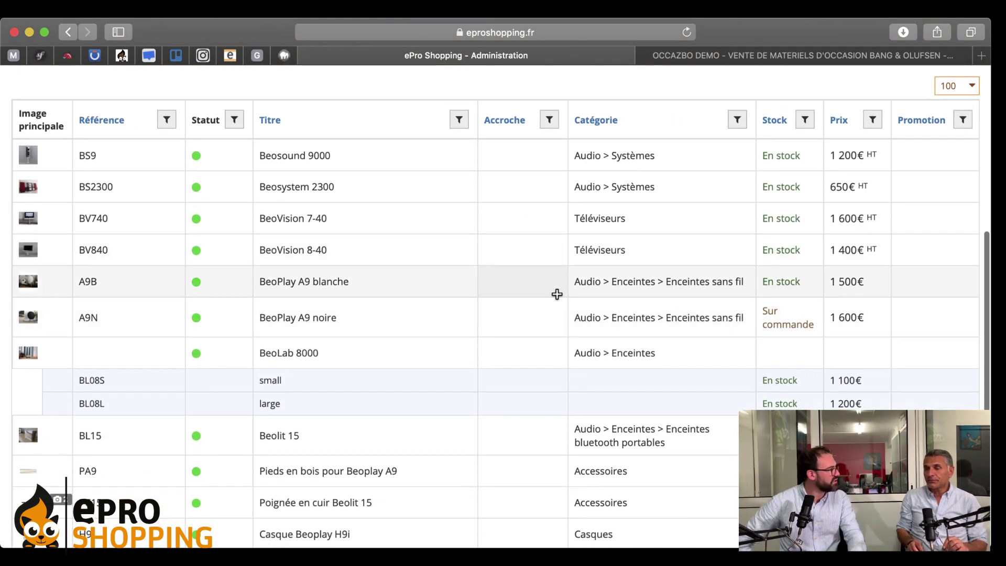
{"action": "scroll", "coordinate": [532, 375], "scroll_direction": "down", "scroll_amount": 2}
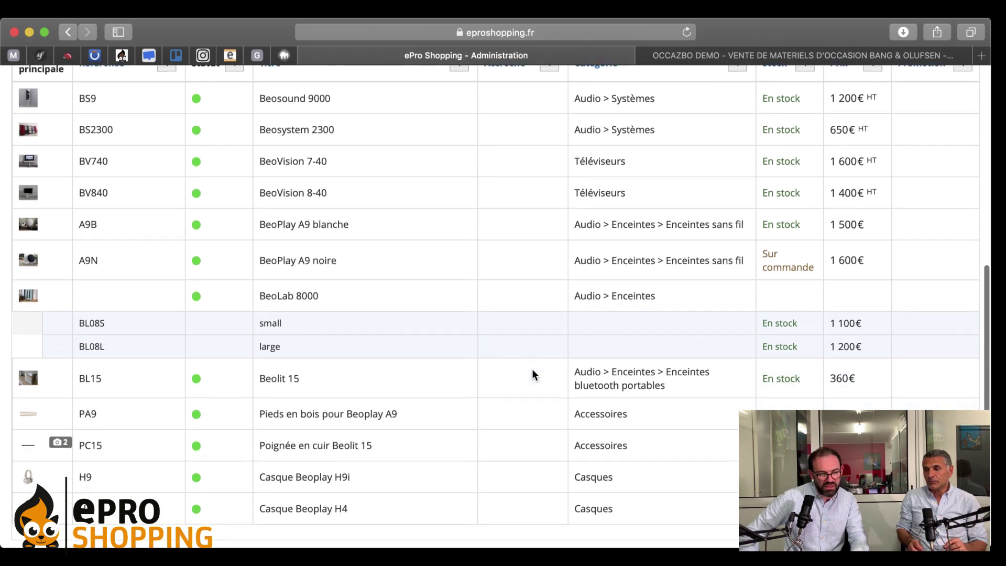
{"action": "scroll", "coordinate": [532, 374], "scroll_direction": "down", "scroll_amount": 1}
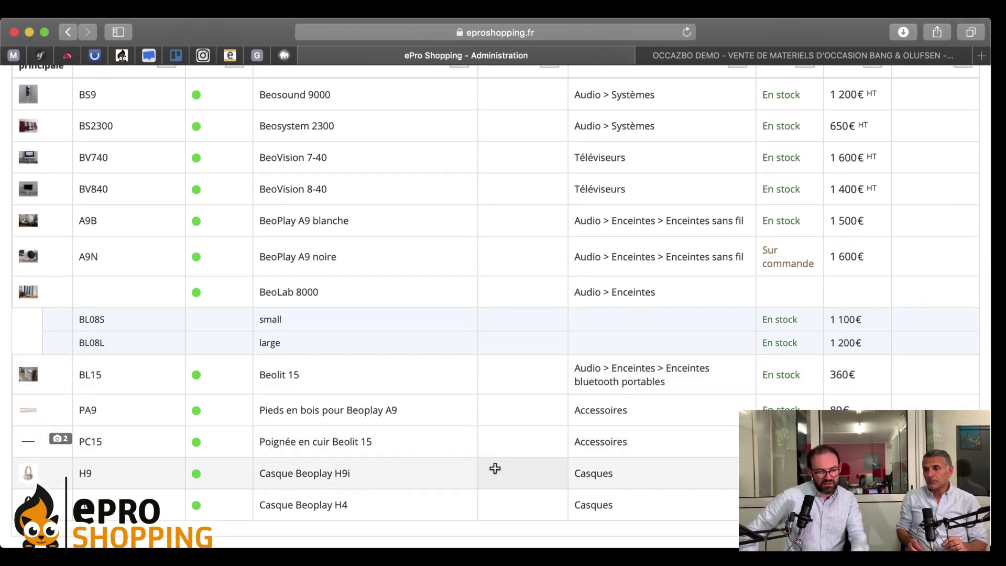
{"action": "scroll", "coordinate": [479, 482], "scroll_direction": "down", "scroll_amount": 1}
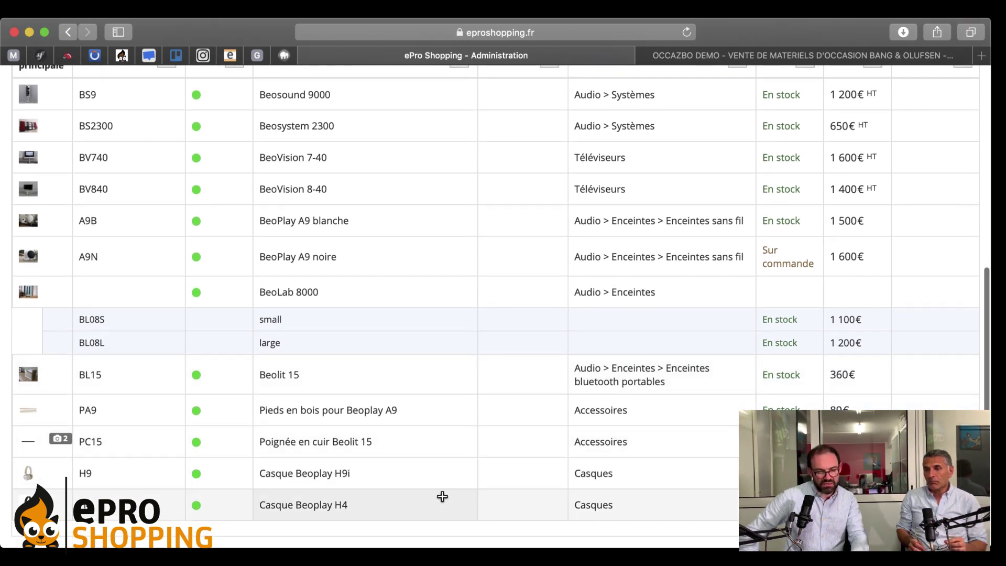
Examine the Tarif de livraison and Livraison gratuite values of all products and return to the start of the page.
{"action": "scroll", "coordinate": [448, 504], "scroll_direction": "right", "scroll_amount": 7}
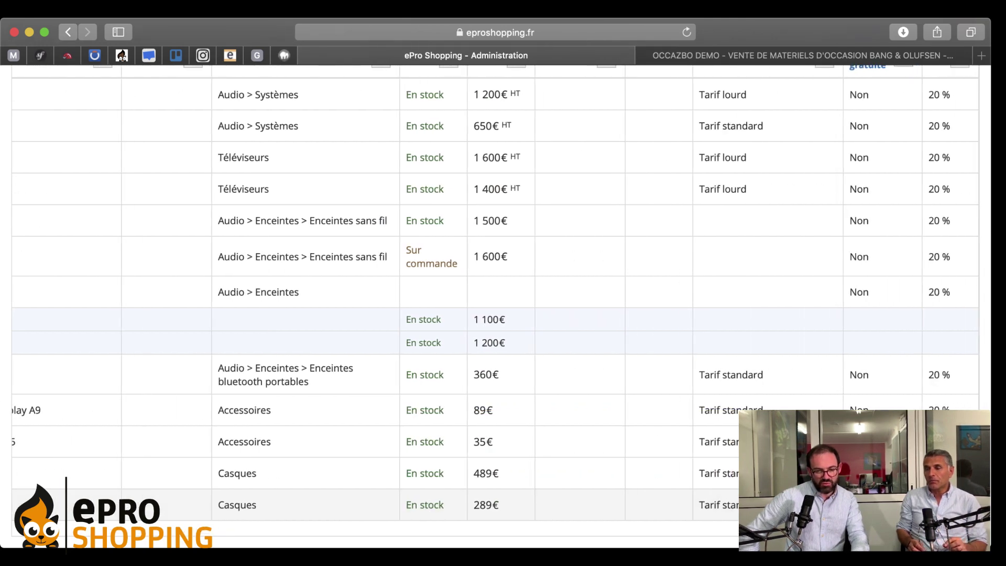
{"action": "scroll", "coordinate": [893, 132], "scroll_direction": "up", "scroll_amount": 2}
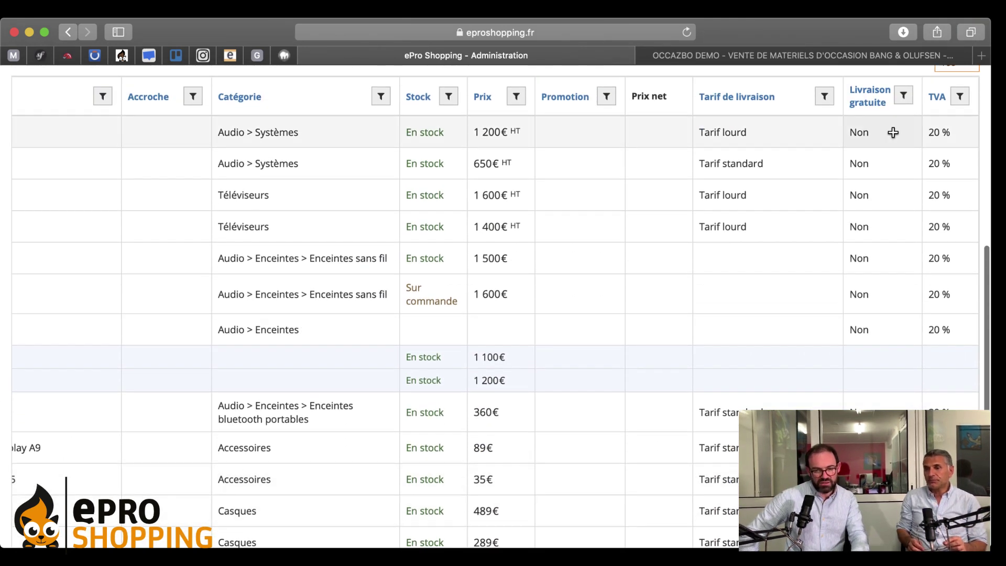
{"action": "scroll", "coordinate": [867, 304], "scroll_direction": "down", "scroll_amount": 2}
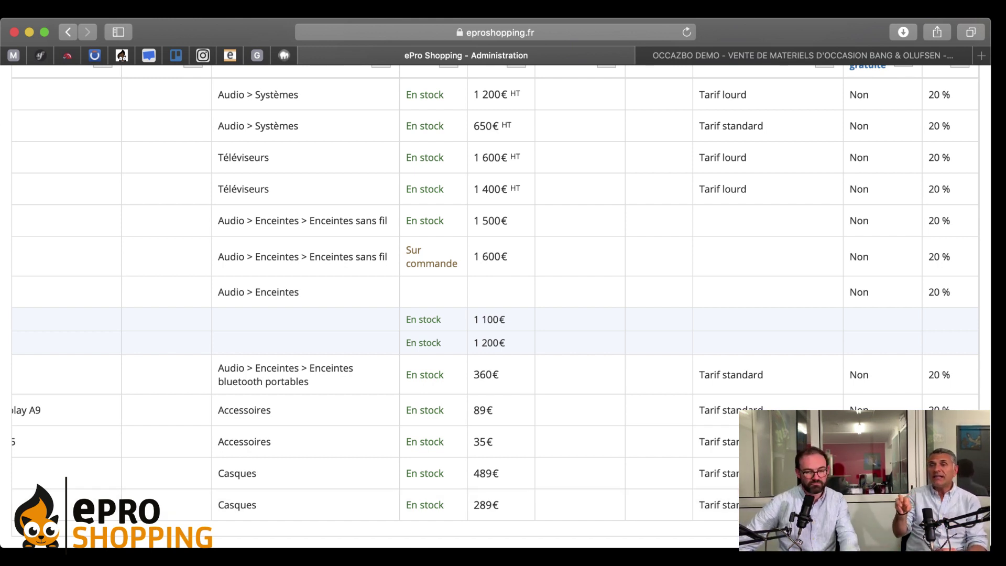
{"action": "scroll", "coordinate": [495, 298], "scroll_direction": "left", "scroll_amount": 10}
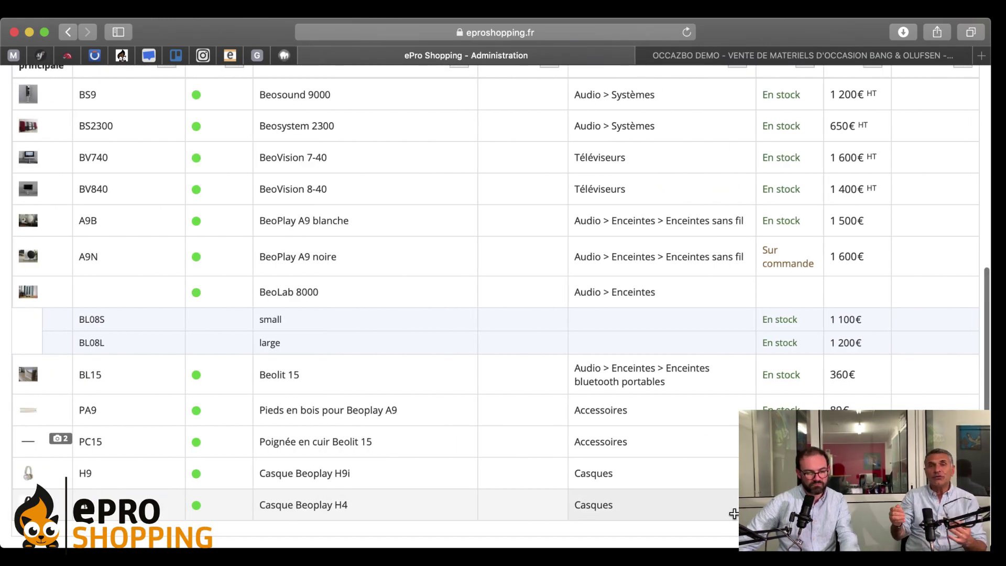
{"action": "scroll", "coordinate": [733, 514], "scroll_direction": "right", "scroll_amount": 10}
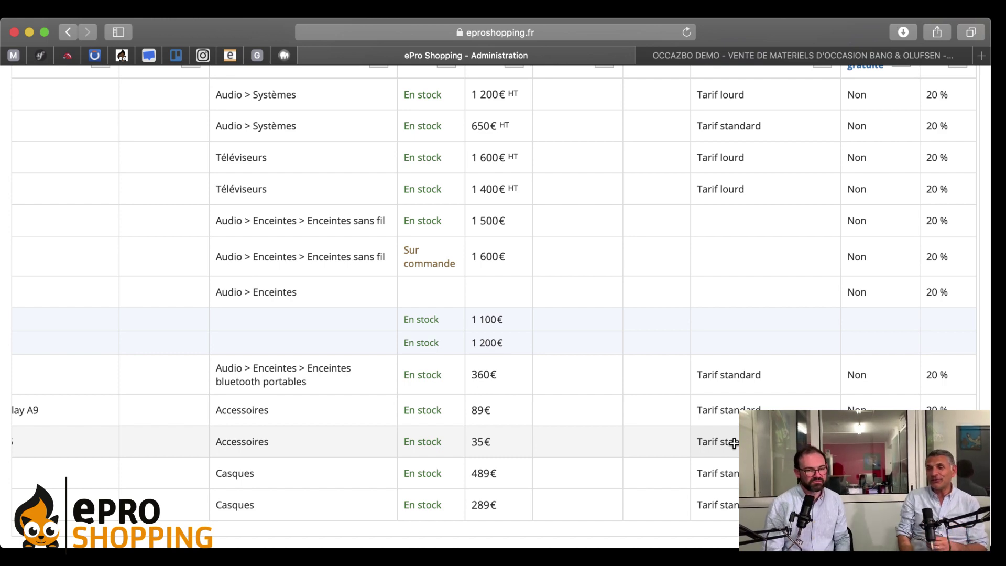
{"action": "scroll", "coordinate": [733, 443], "scroll_direction": "left", "scroll_amount": 5}
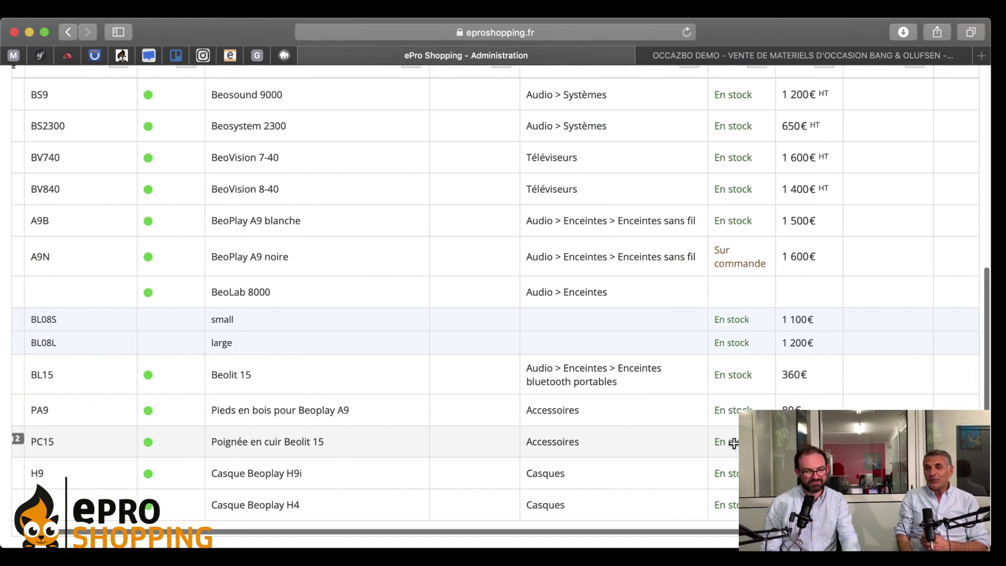
{"action": "scroll", "coordinate": [734, 442], "scroll_direction": "up", "scroll_amount": 4}
{"action": "scroll", "coordinate": [734, 443], "scroll_direction": "up", "scroll_amount": 3}
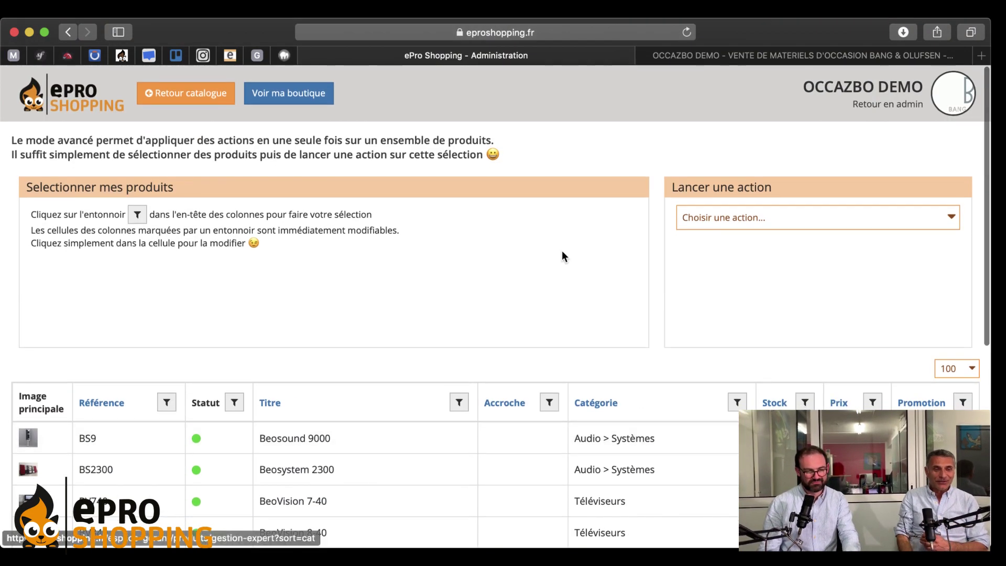